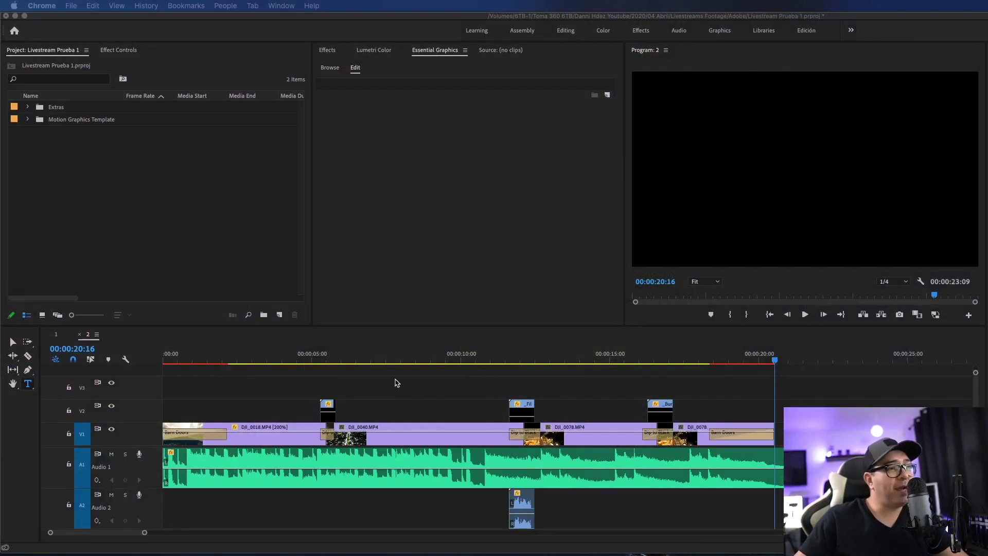
Step: Play the drone sequence from 00:00 to the end, stop, and return to its start
left_click(208, 363)
left_click_drag(179, 363, 160, 364)
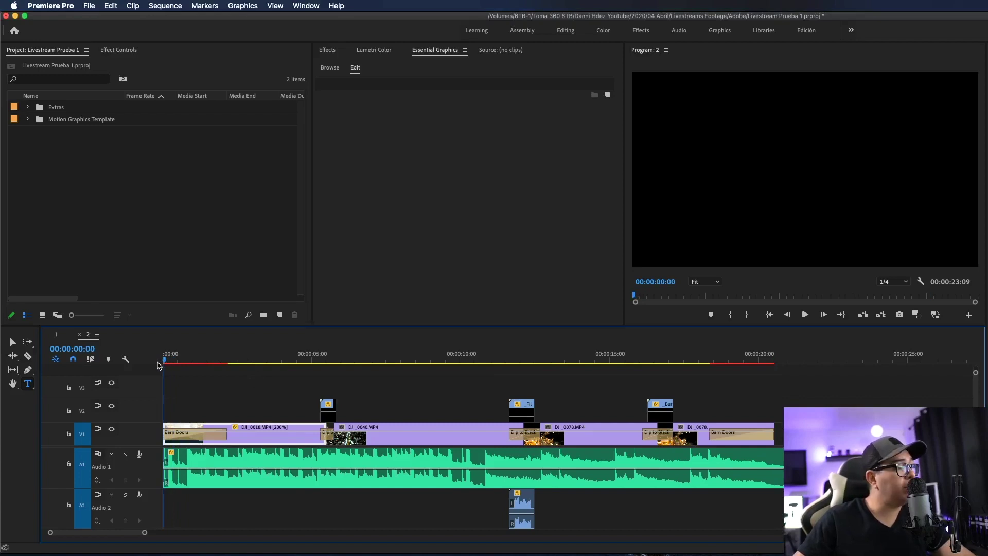
key("space")
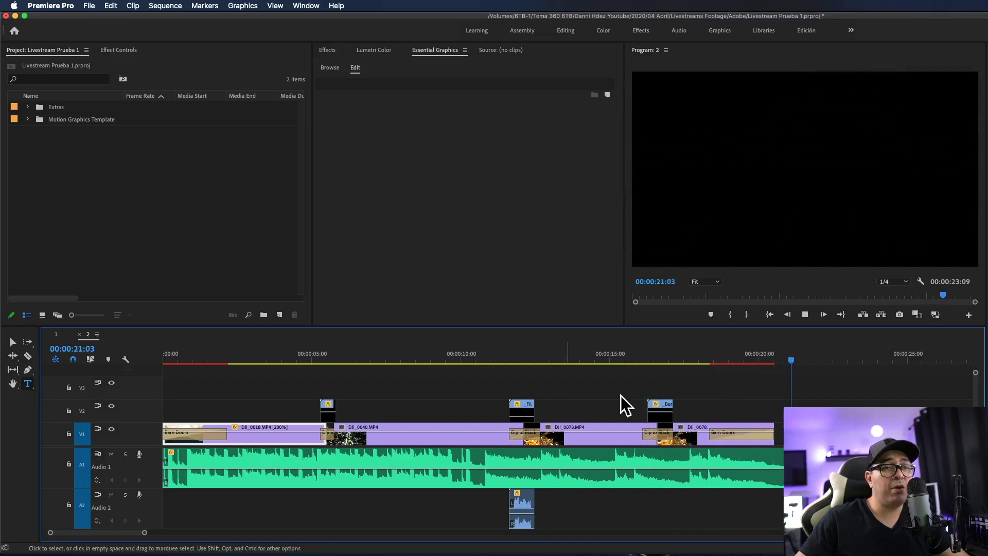
key("space")
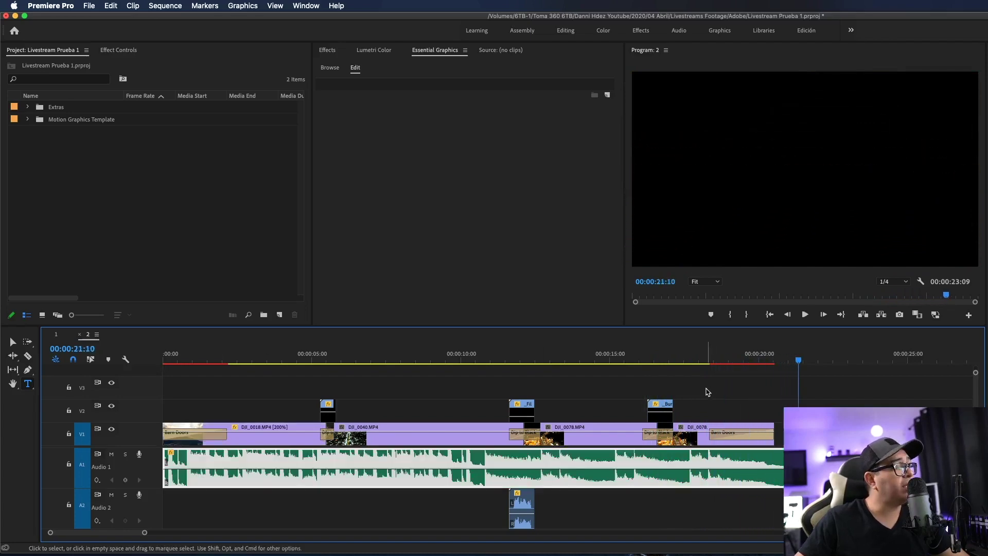
key("Home")
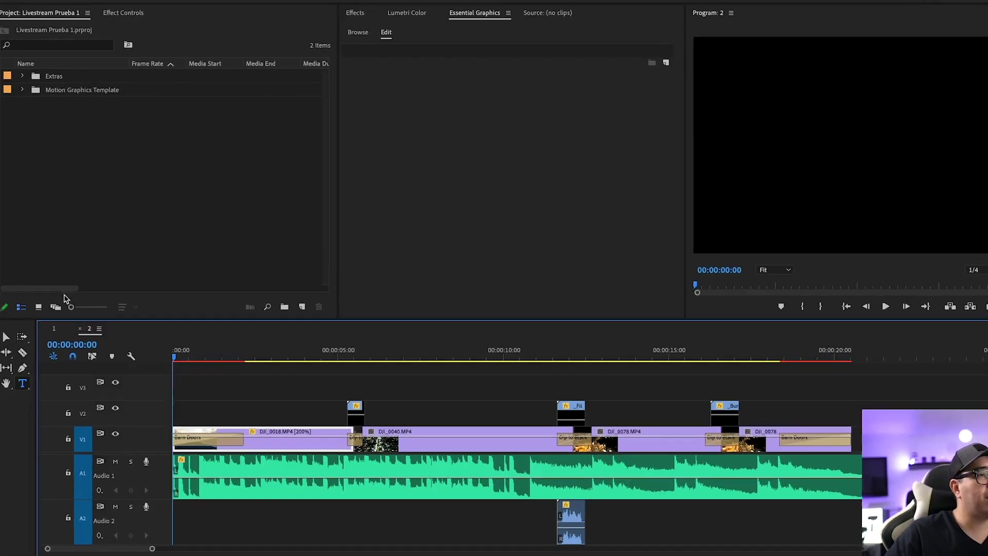
Step: Look at the New Item list, start a new Legacy Title, then cancel it
left_click(280, 315)
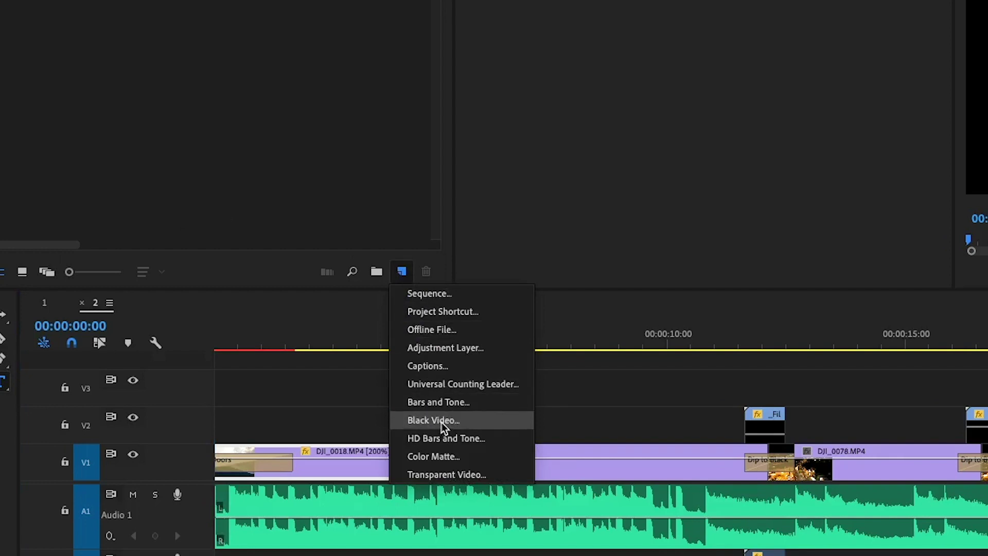
left_click(321, 155)
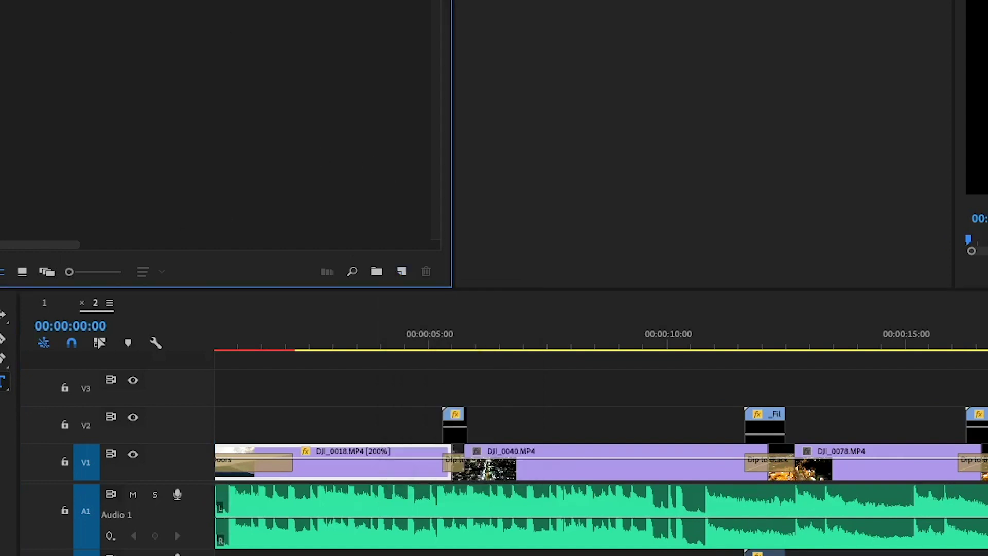
left_click(137, 8)
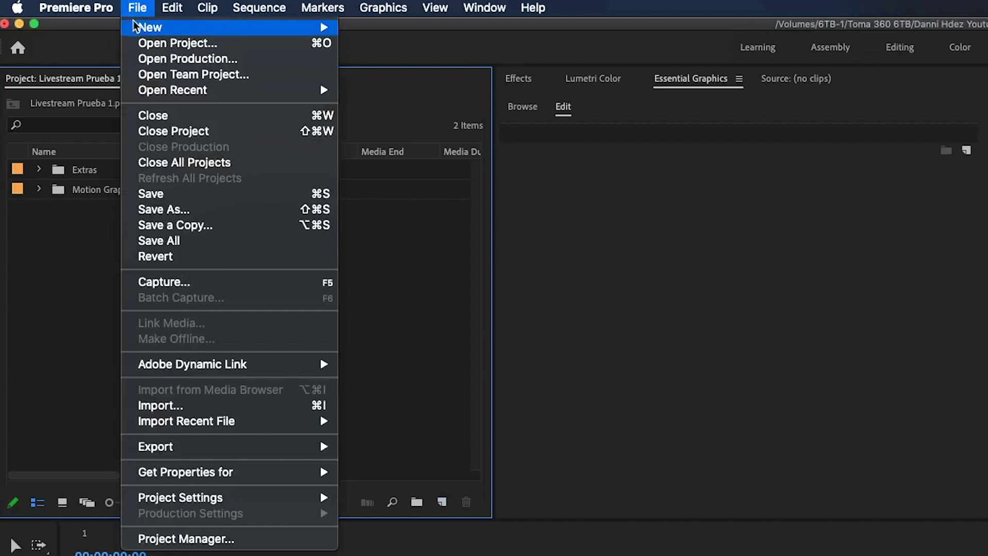
mouse_move(138, 27)
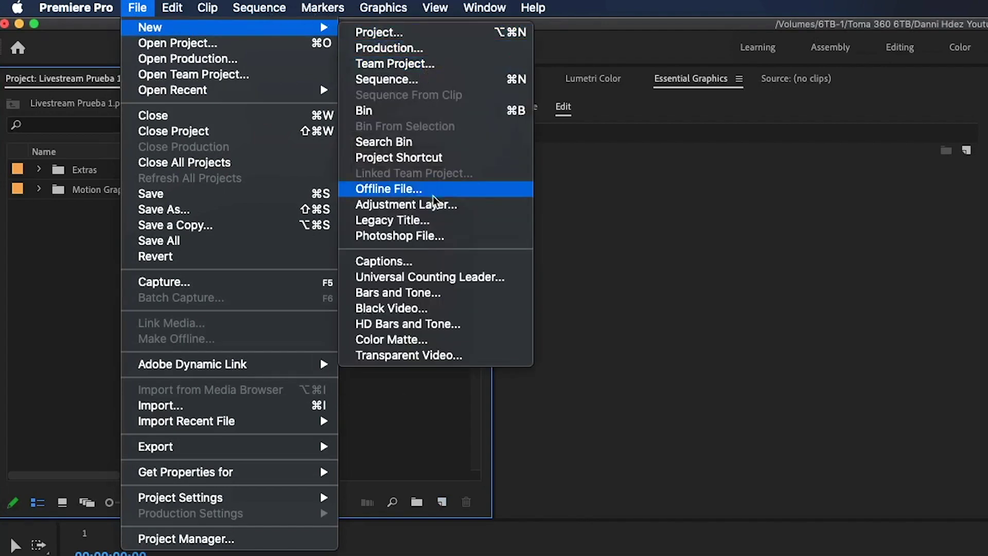
left_click(423, 220)
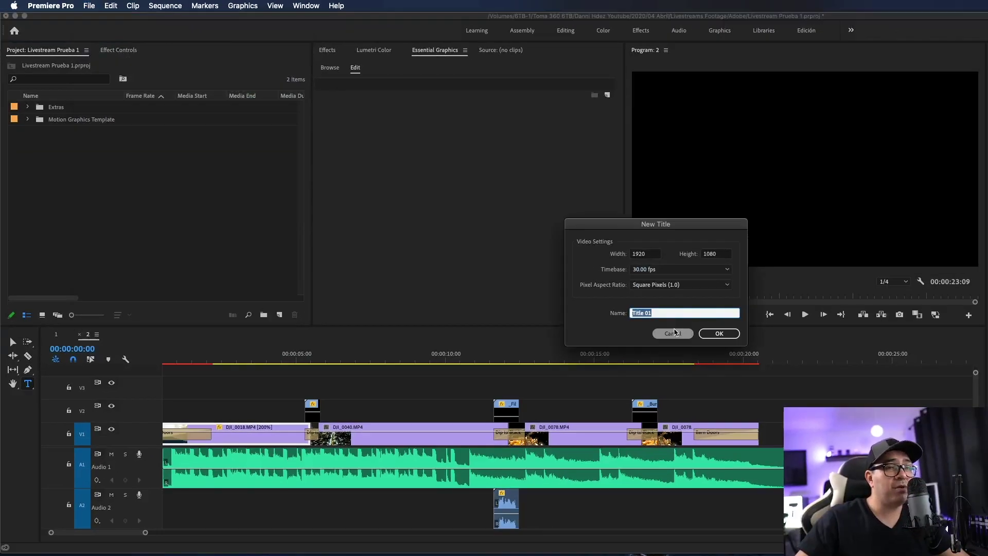
left_click(671, 334)
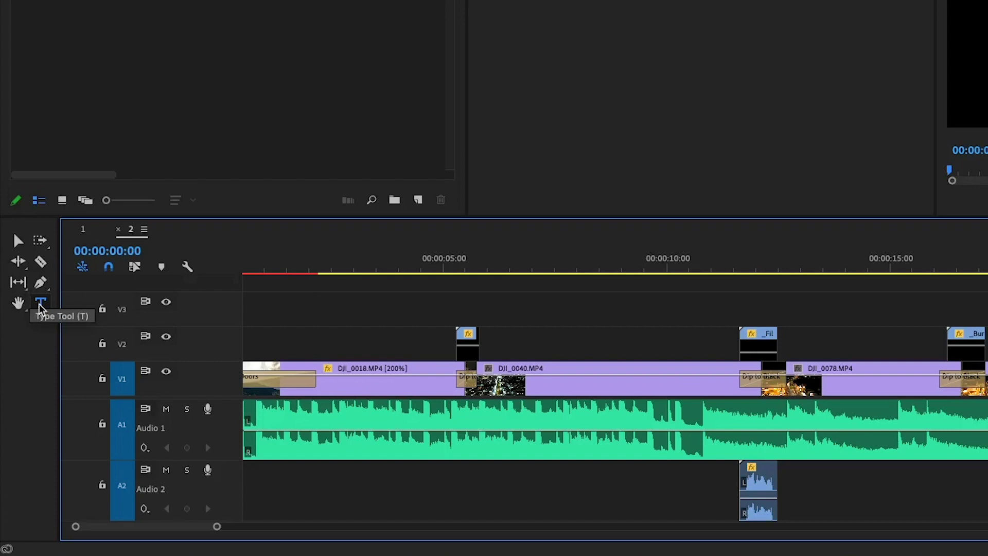
Step: Select the Type Tool for writing text directly on the video
left_click(40, 306)
left_click(17, 247)
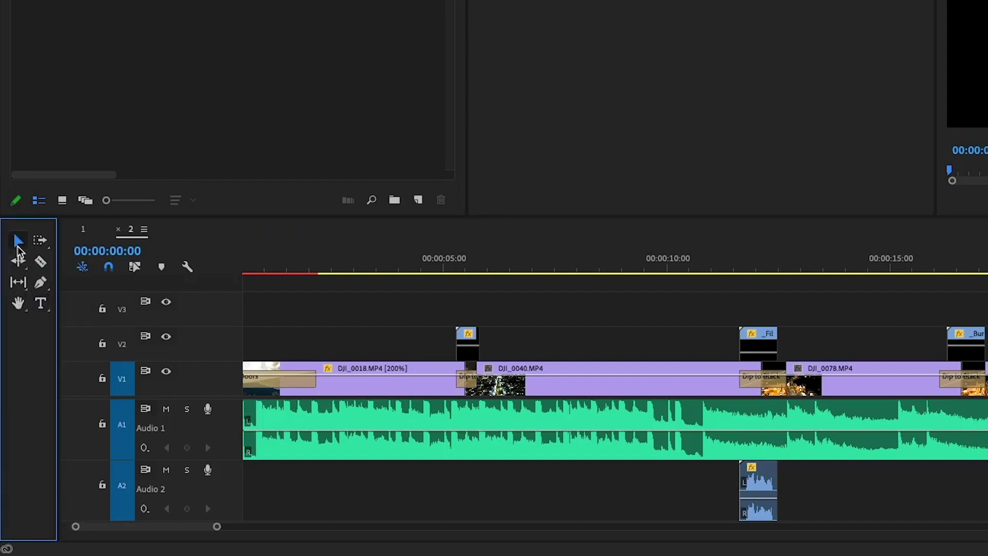
left_click(42, 305)
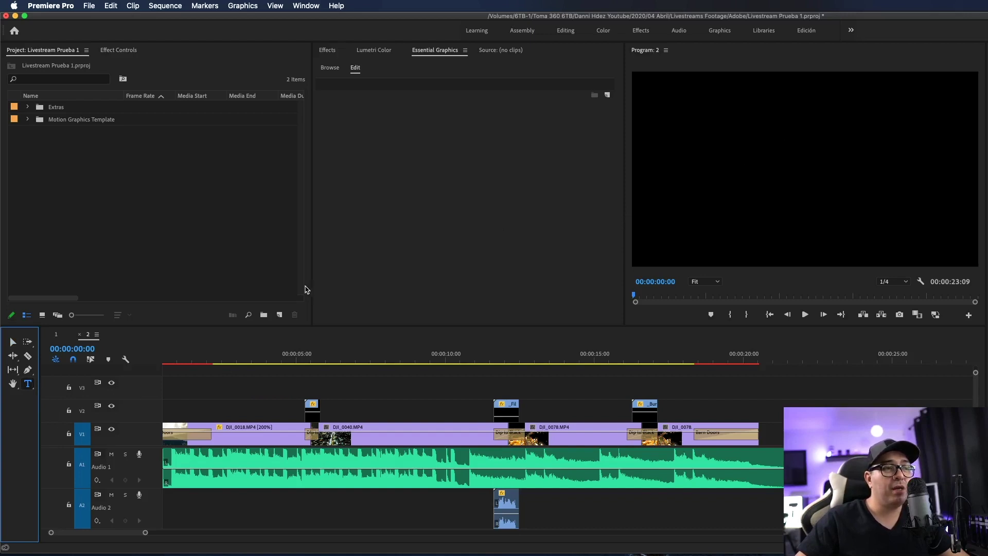
Step: At 00:00:02:08, type 'Monterrey' on the mountain shot and select the word
left_click_drag(192, 361, 216, 358)
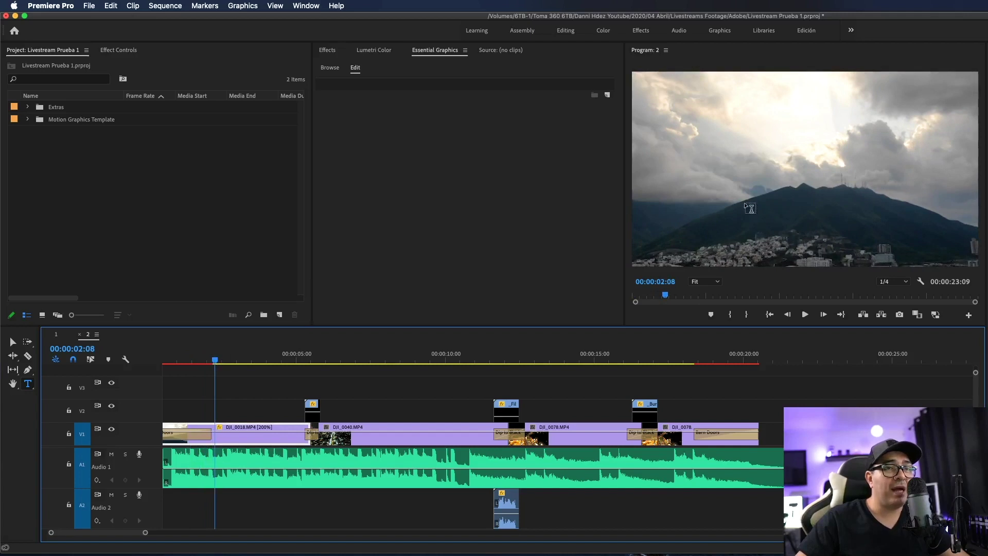
left_click(756, 220)
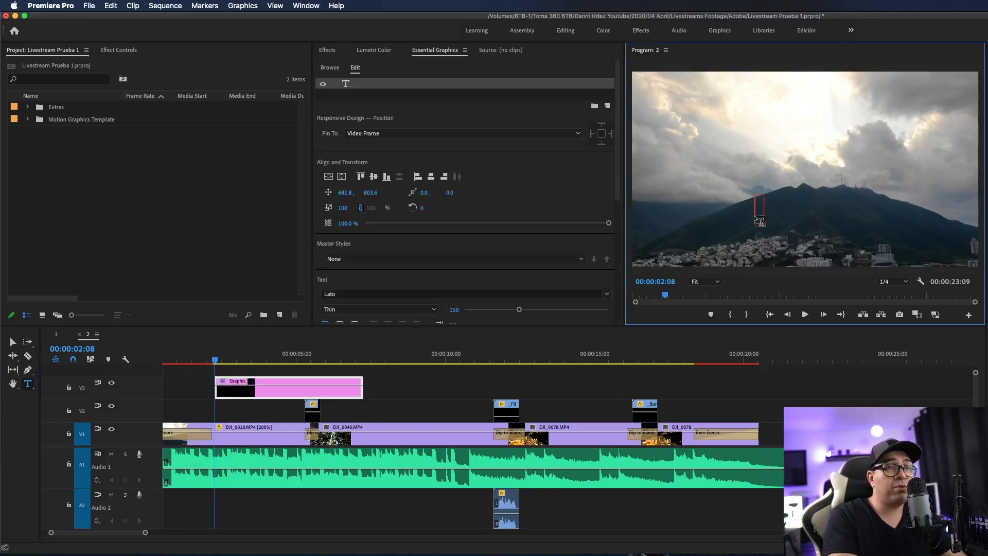
type("Monterrey")
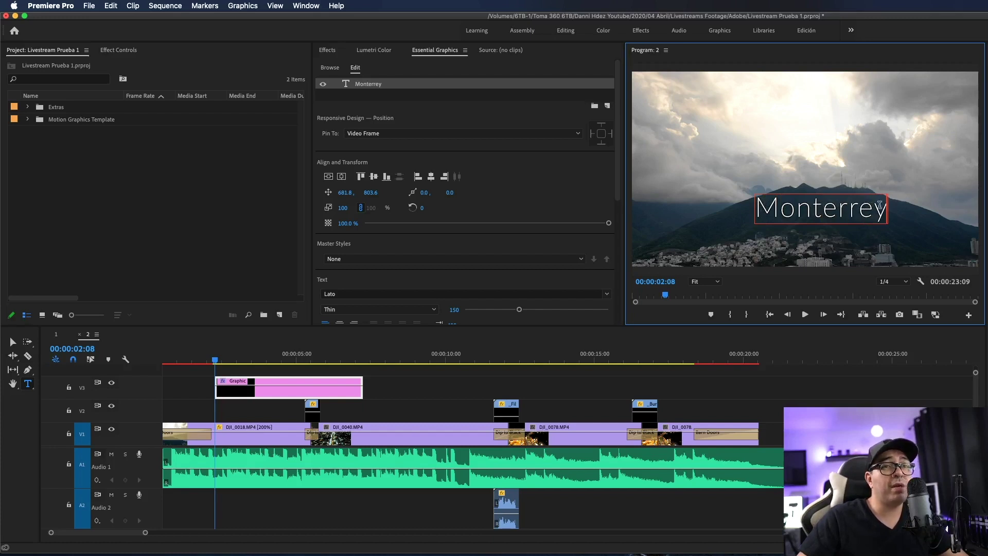
left_click_drag(882, 211, 756, 208)
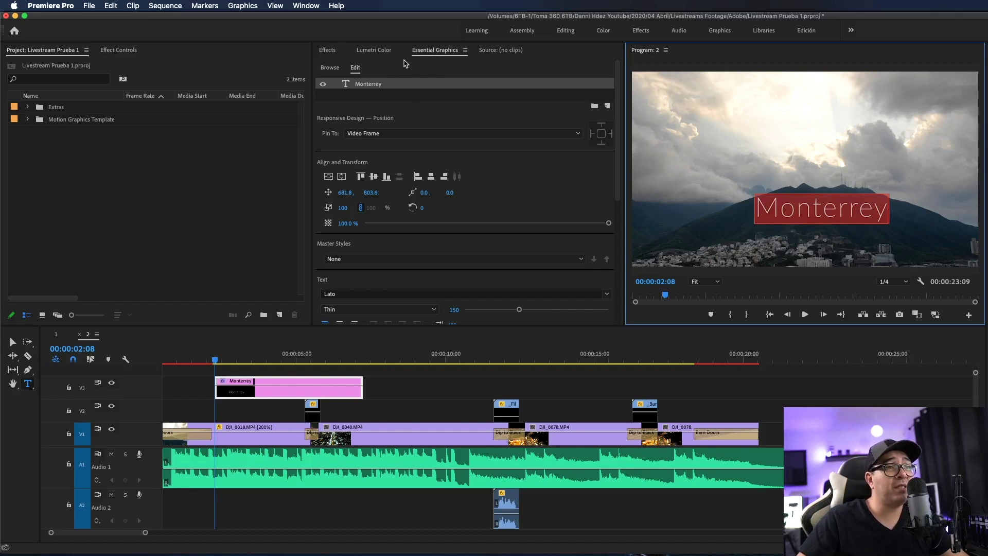
Step: Centre the Monterrey title horizontally, lower it just above the city, and shift its clip earlier
scroll(404, 148, "down", 2)
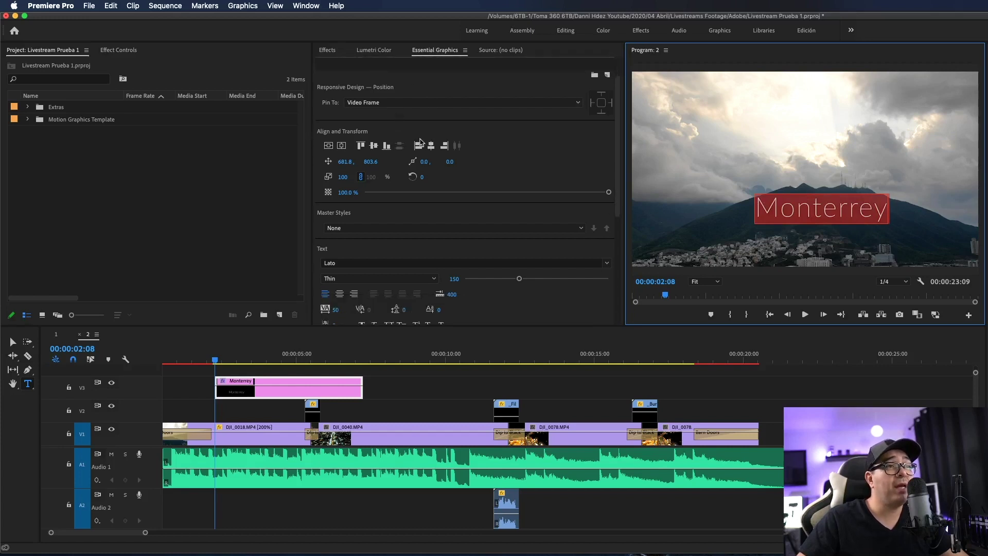
left_click(329, 147)
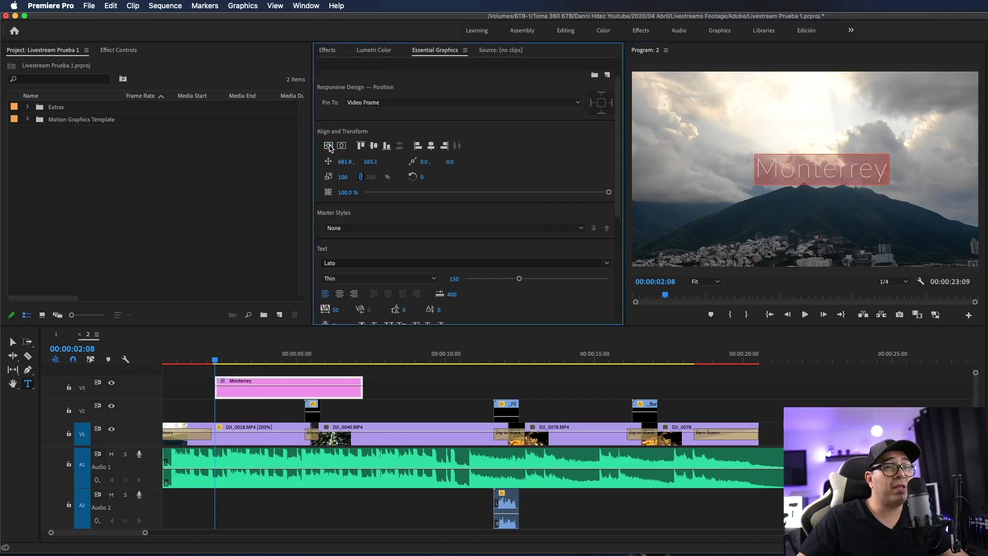
left_click(341, 146)
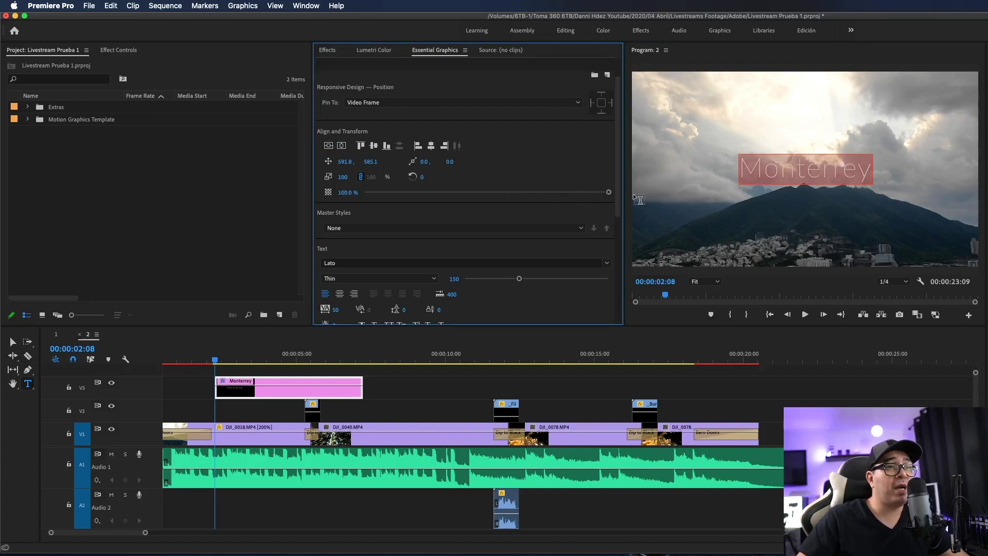
left_click(798, 172)
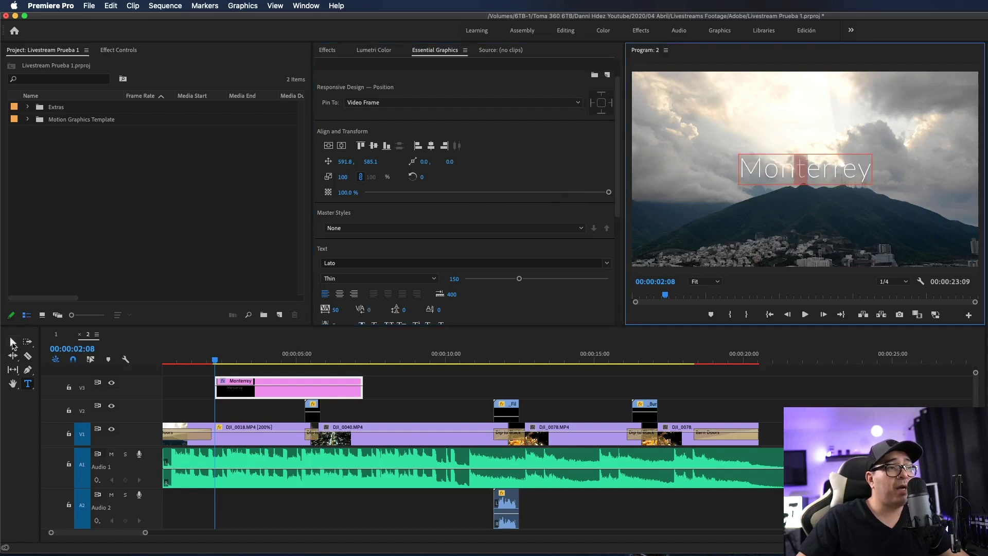
left_click(13, 341)
left_click_drag(826, 174, 830, 218)
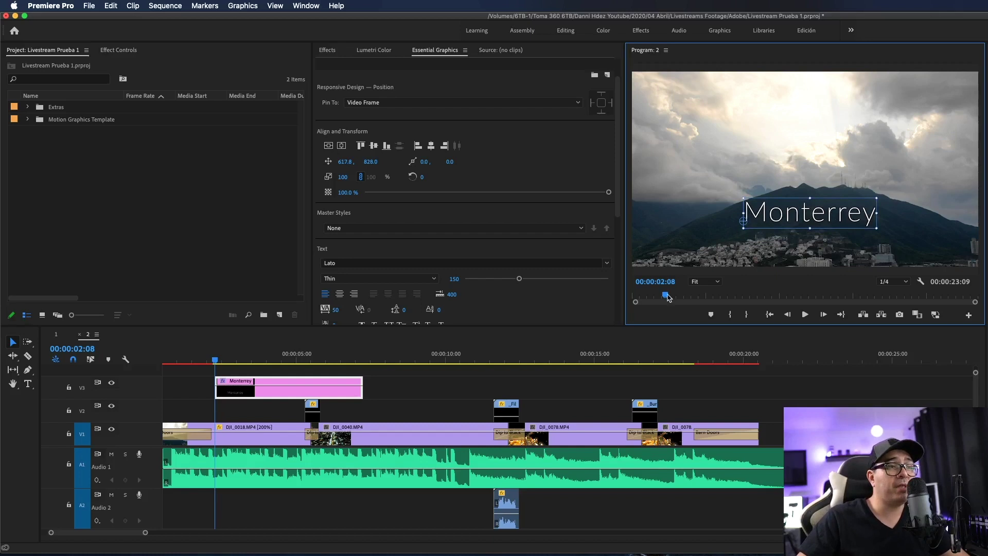
left_click(394, 397)
left_click_drag(228, 386, 200, 386)
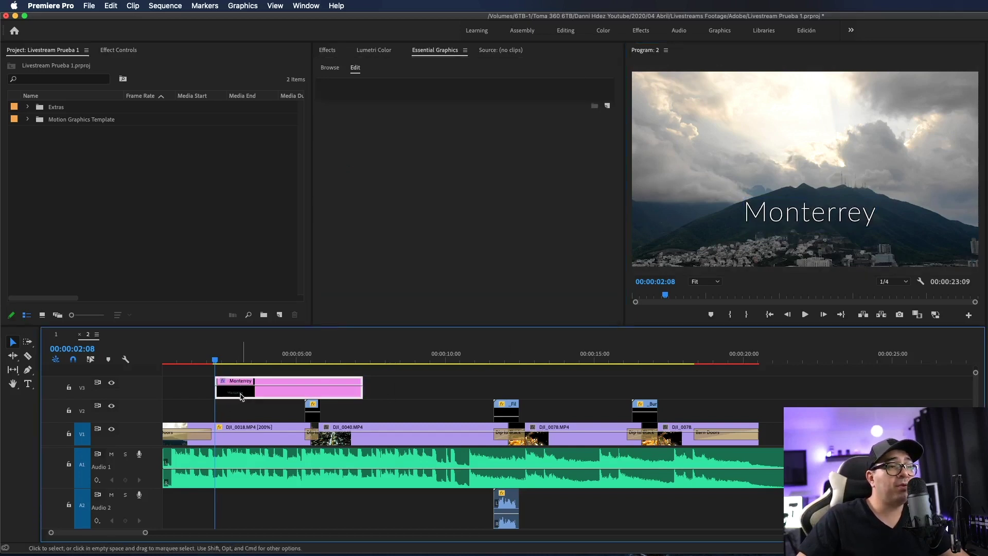
Step: Set the Monterrey clip's Motion Position Y to 575 so it sits slightly lower
mouse_move(181, 360)
left_mouse_down()
mouse_move(246, 359)
mouse_move(232, 359)
left_mouse_up()
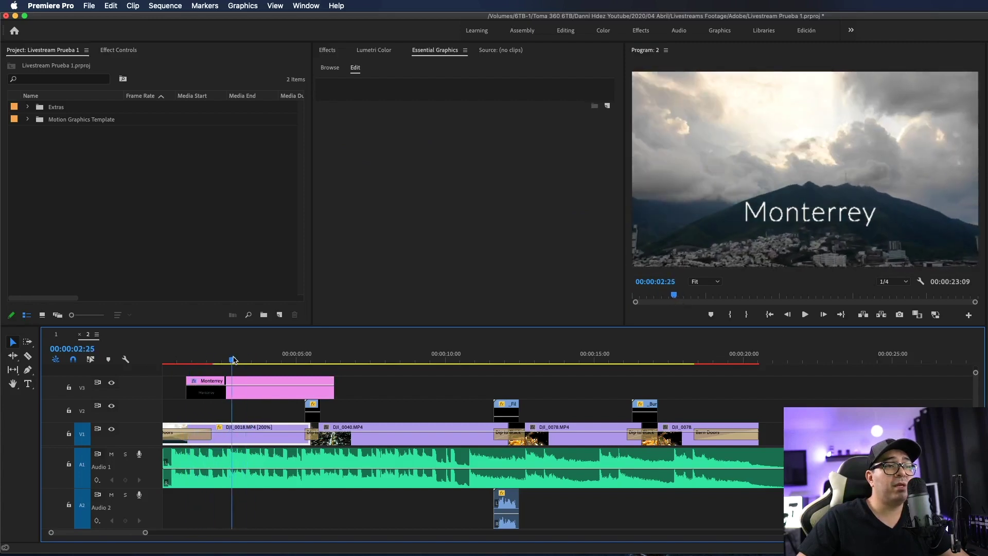
left_click(235, 394)
left_click(119, 51)
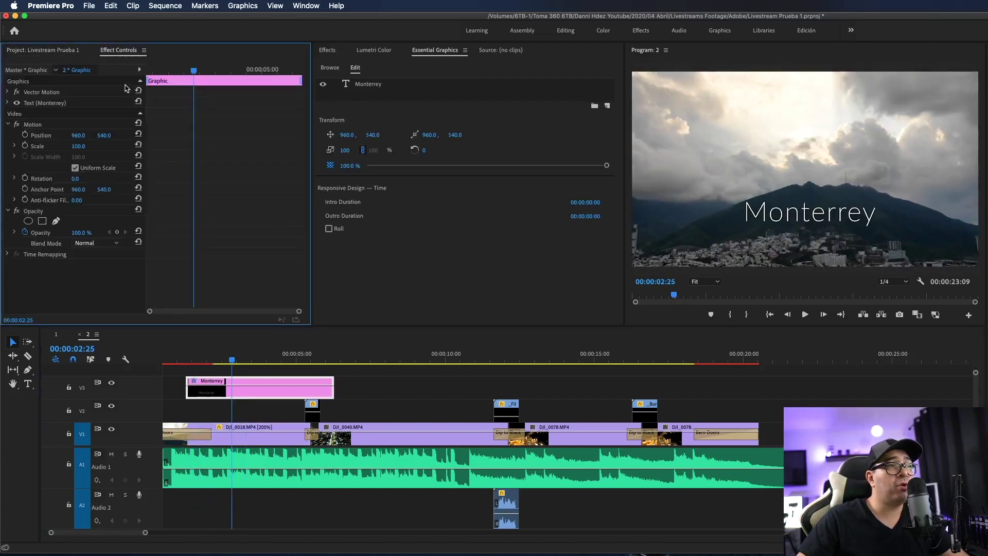
left_click_drag(102, 135, 120, 136)
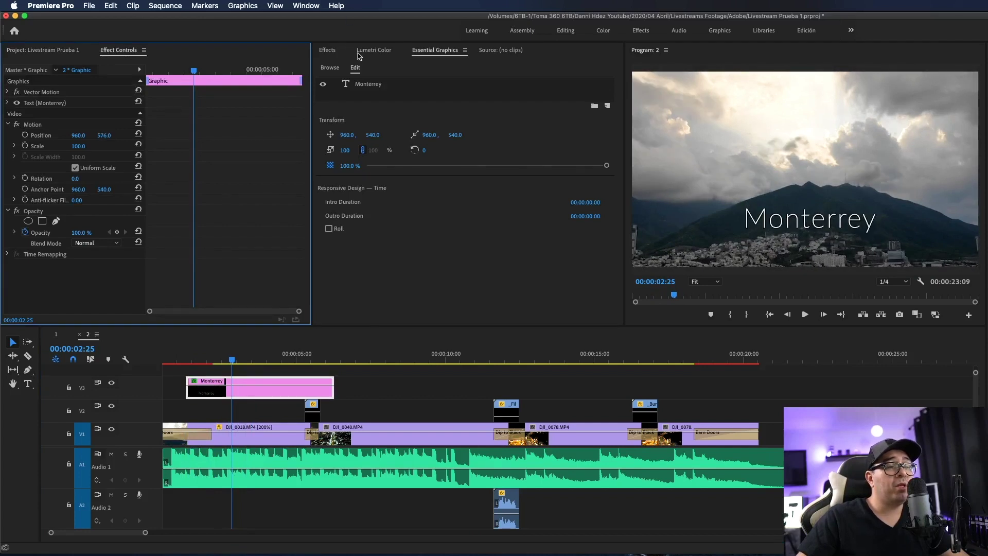
left_click(327, 51)
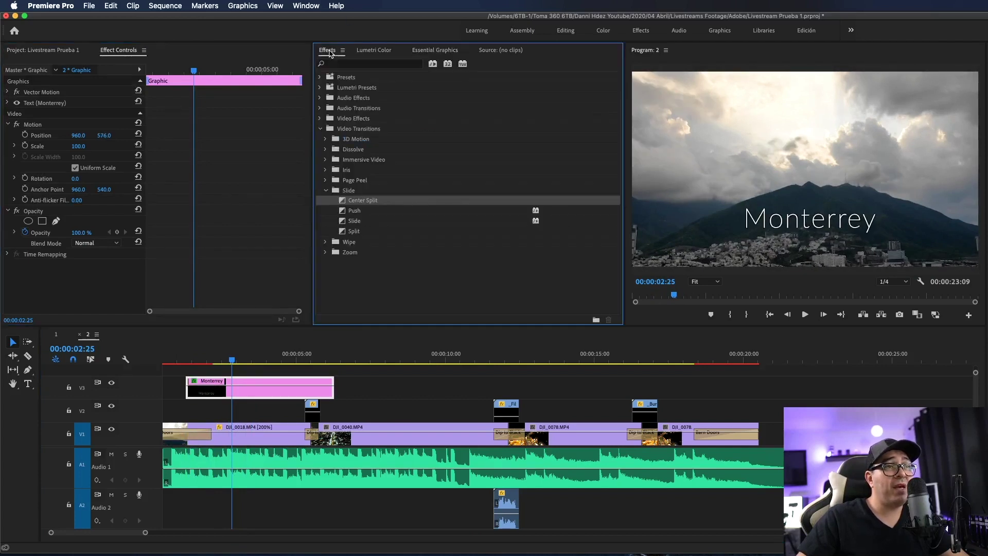
Step: Add a Slide transition to the start of the Monterrey title and preview it
left_click(325, 191)
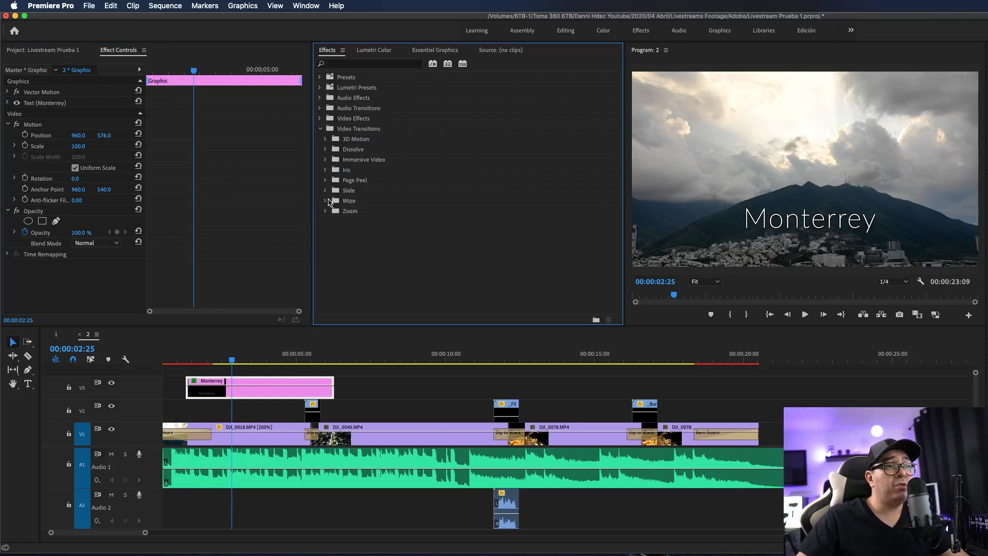
left_click(325, 191)
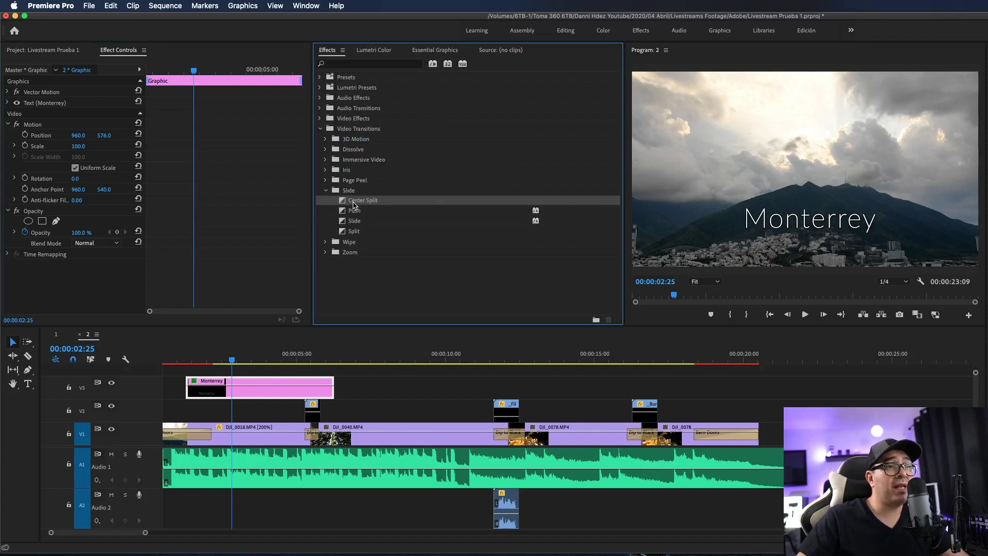
left_click(369, 222)
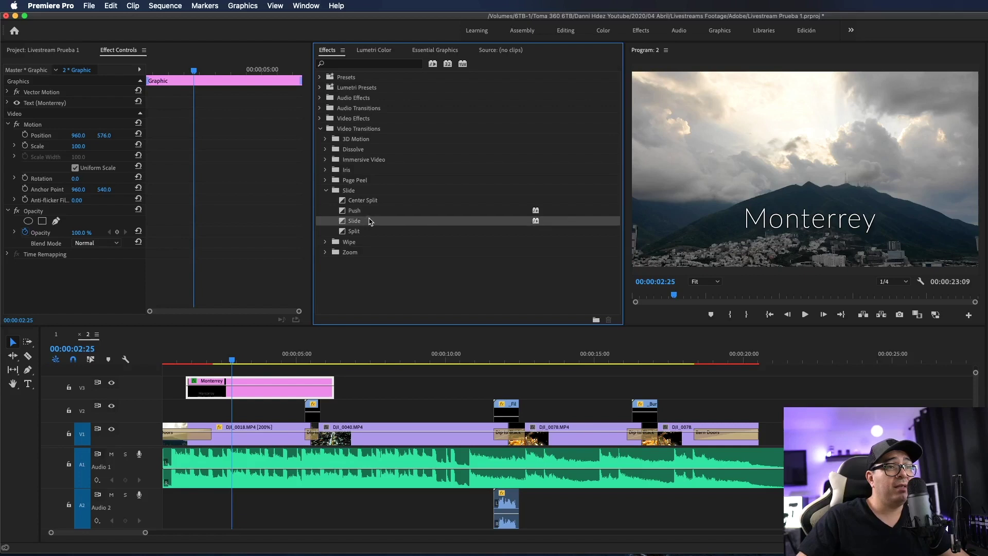
left_click_drag(194, 386, 194, 387)
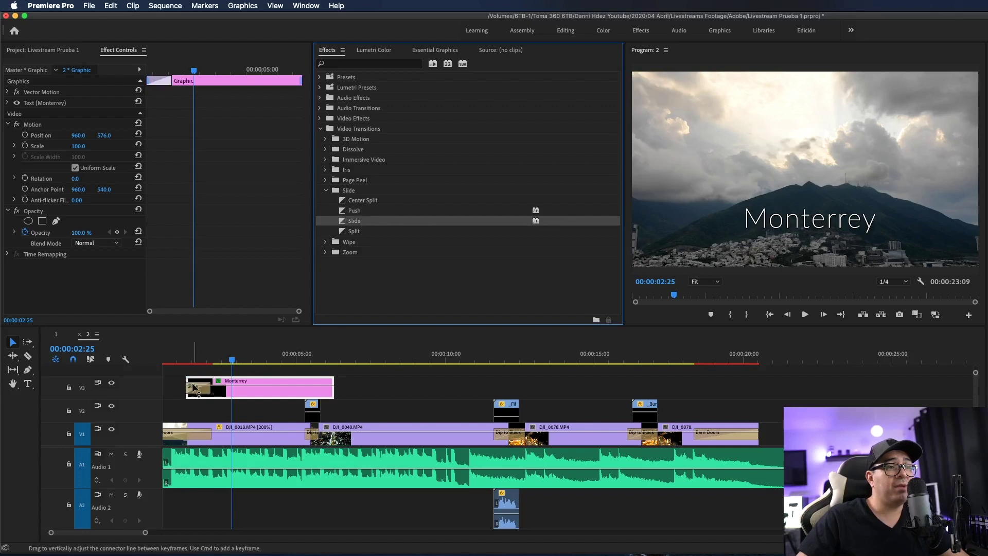
left_click(168, 361)
key("space")
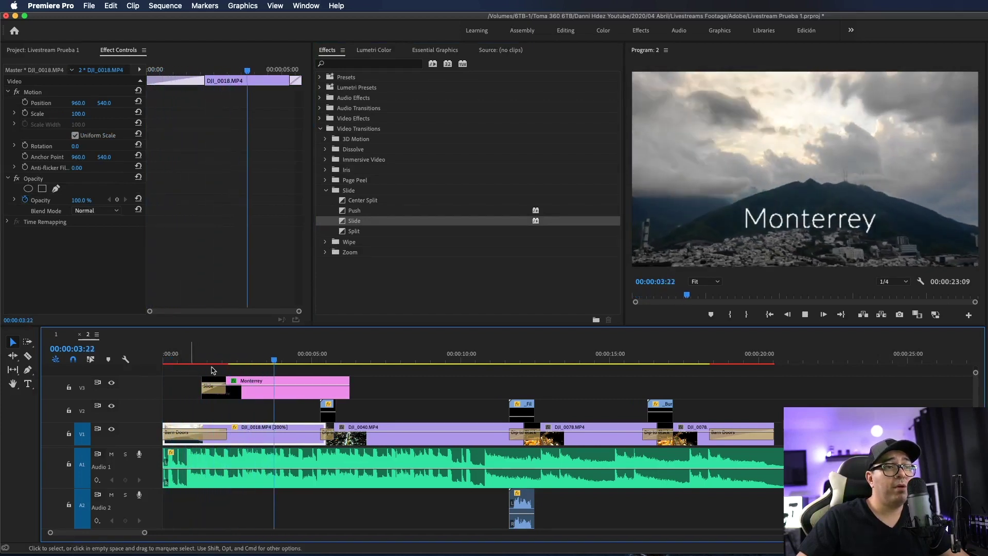
key("space")
Step: Trim one second off the title's end, add a Cross Dissolve there, and preview it
left_click_drag(345, 394, 305, 390)
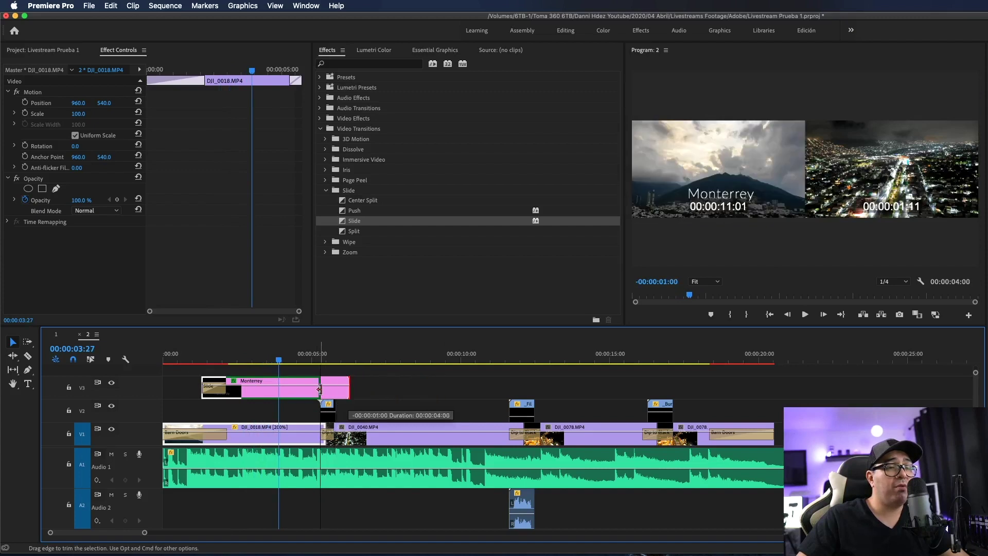
left_click_drag(304, 389, 325, 388)
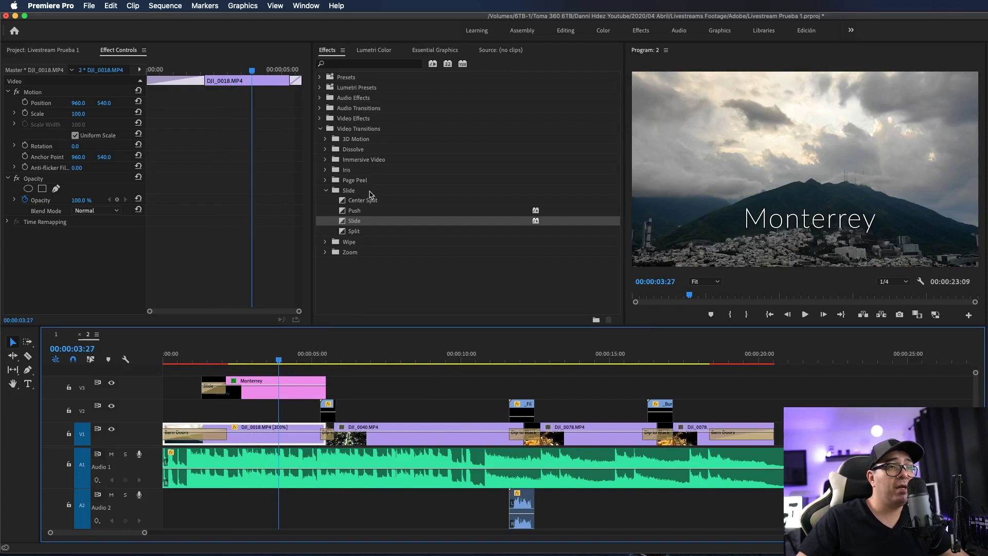
left_click(326, 190)
left_click(325, 149)
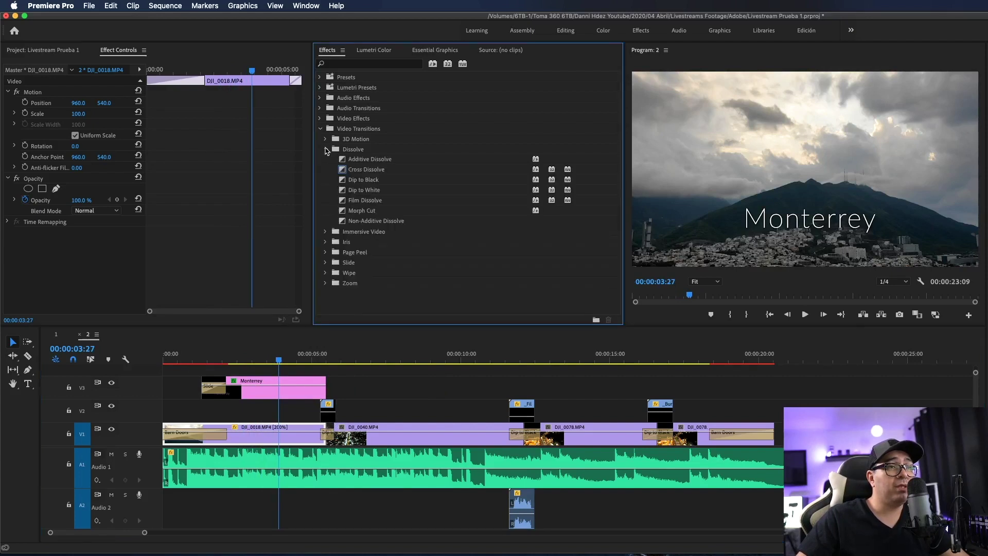
left_click_drag(373, 175, 319, 387)
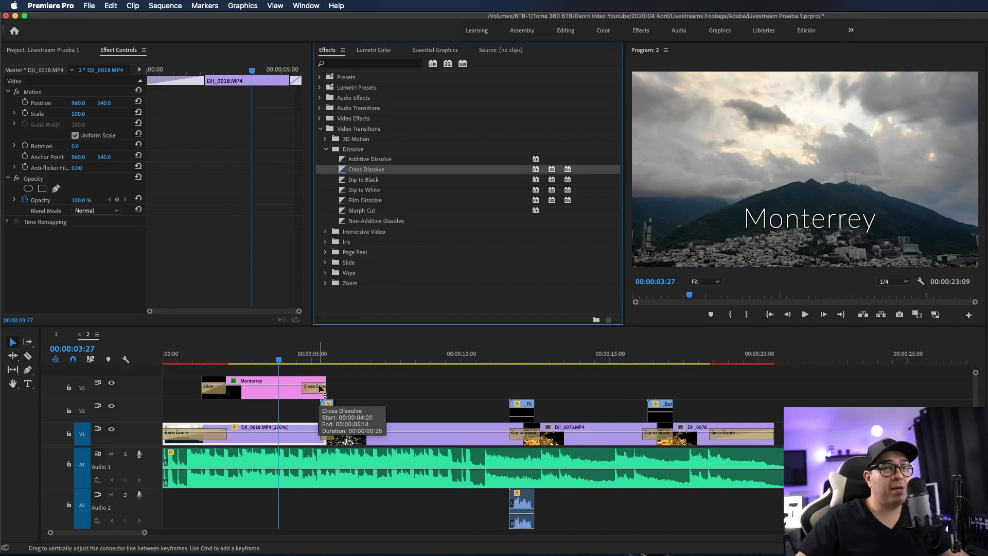
key("space")
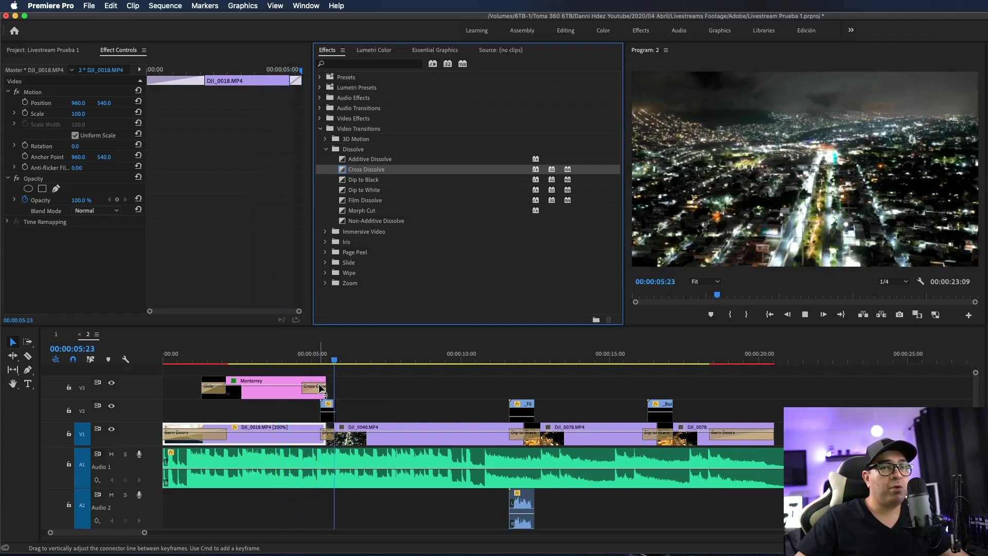
key("space")
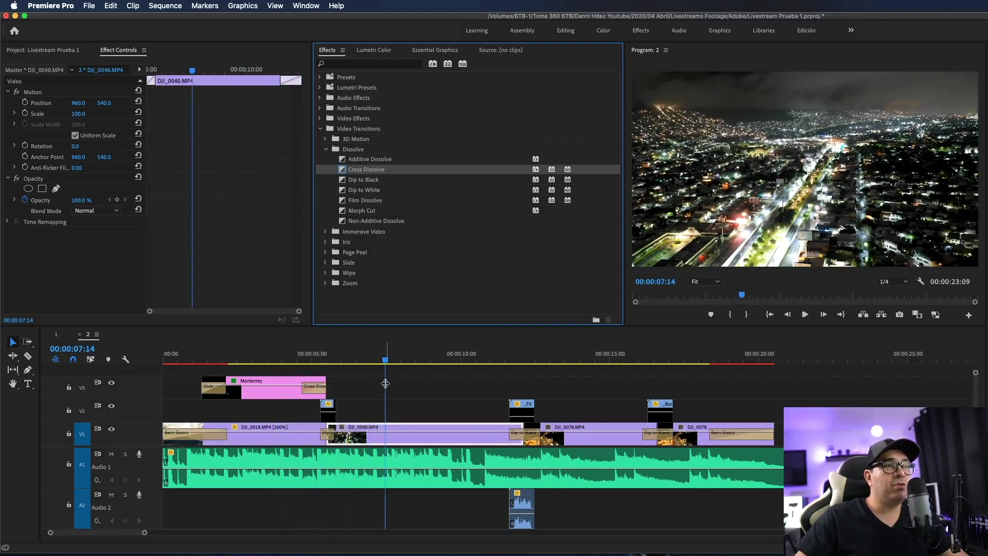
Step: At 00:00:06:25, type 'NOCHE' near the top of the night city shot
left_click(364, 394)
left_click(367, 361)
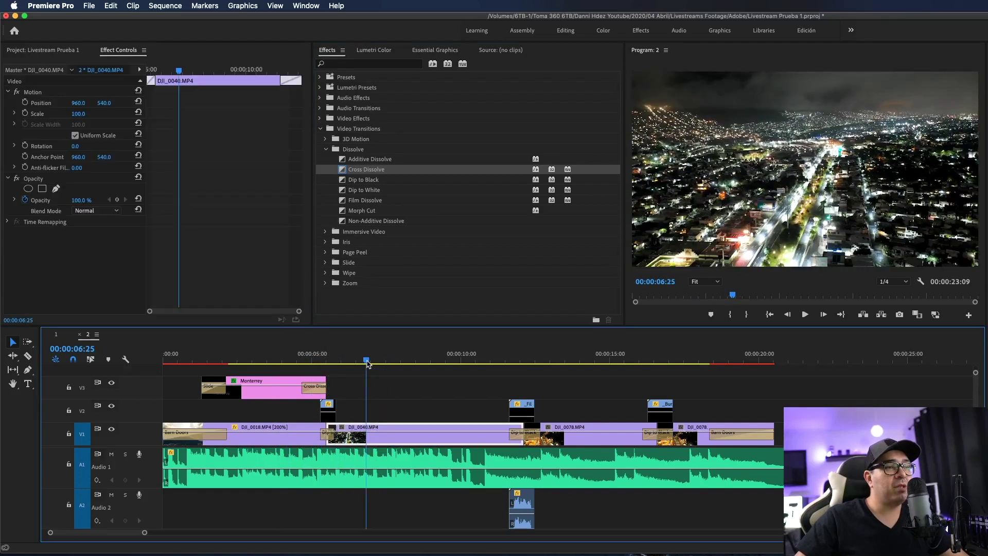
left_click(29, 383)
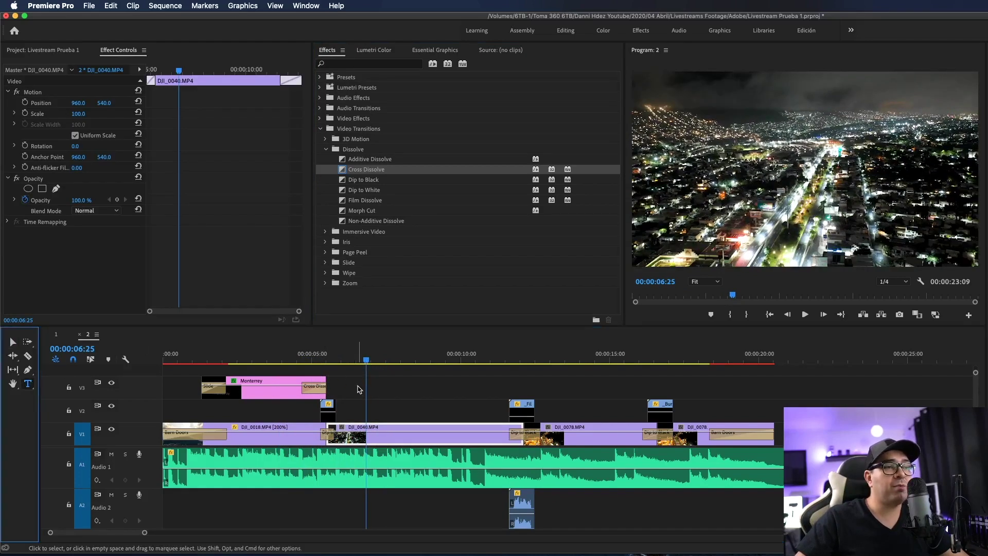
left_click(694, 88)
type("NOCEH")
key("BackSpace")
key("BackSpace")
type("HE")
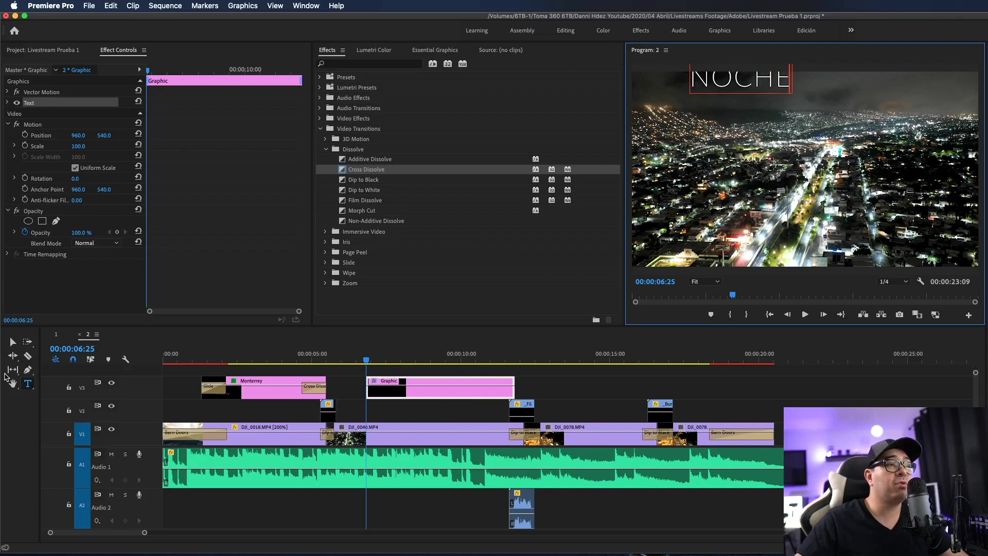
Step: Nudge the NOCHE title slightly down and left, then open Essential Graphics
left_click(13, 341)
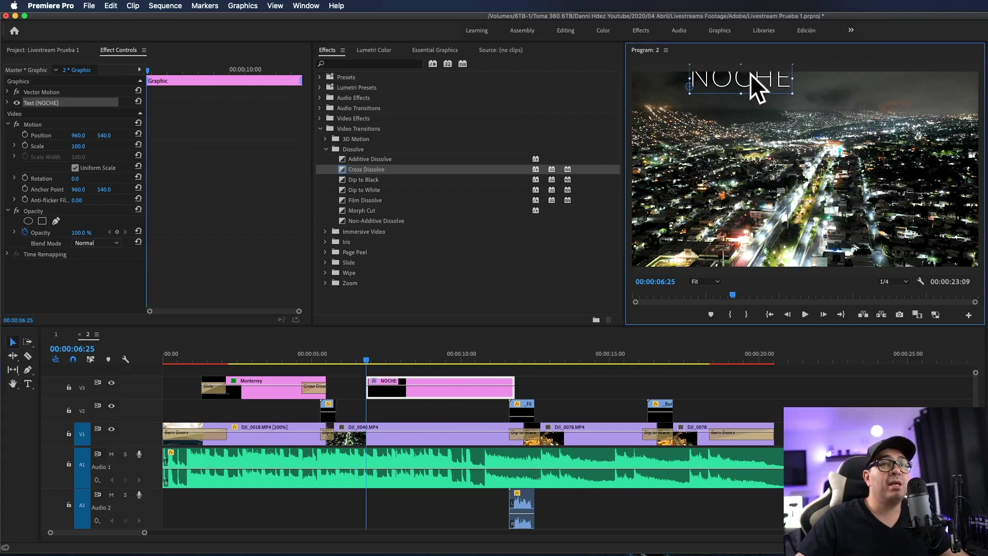
left_click_drag(751, 76, 736, 91)
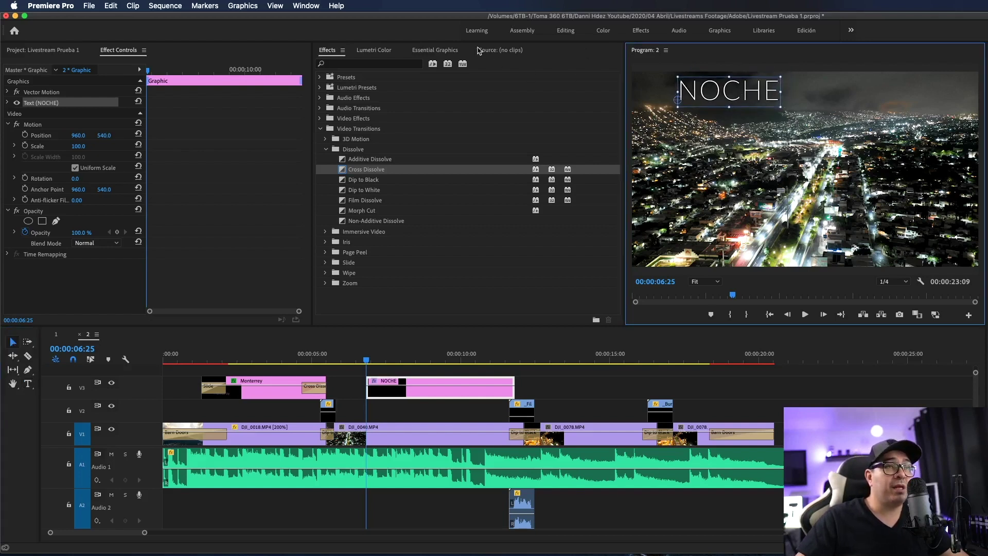
left_click(450, 51)
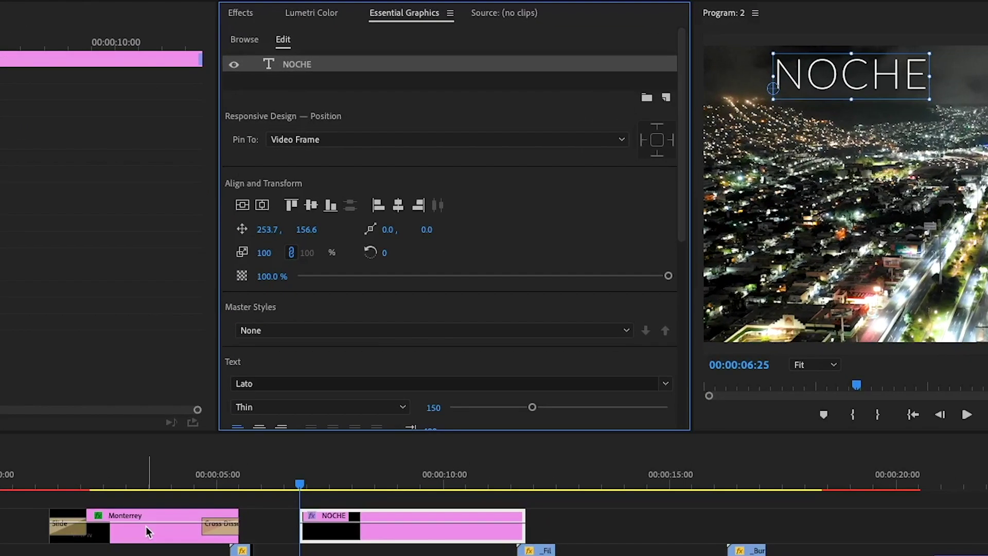
left_click(265, 387)
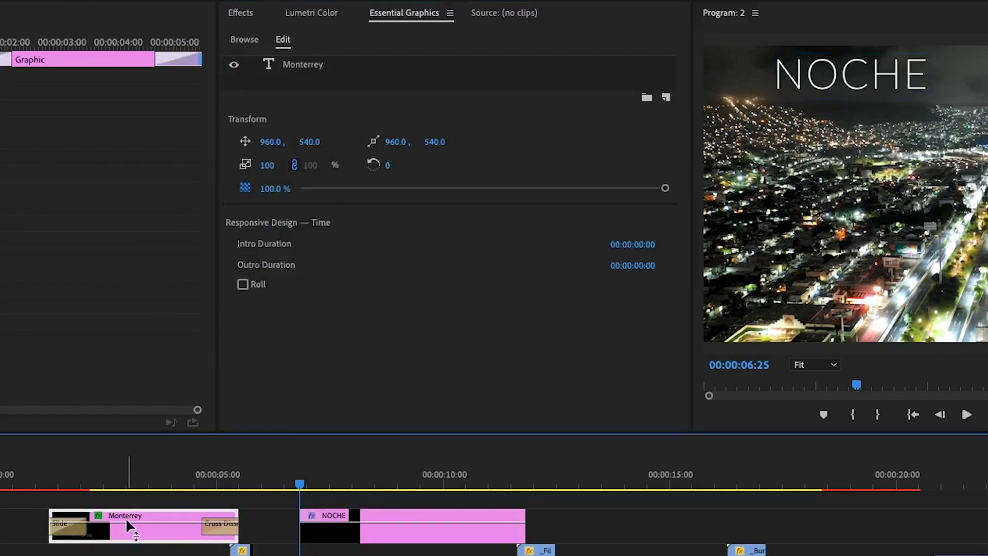
left_click(372, 524)
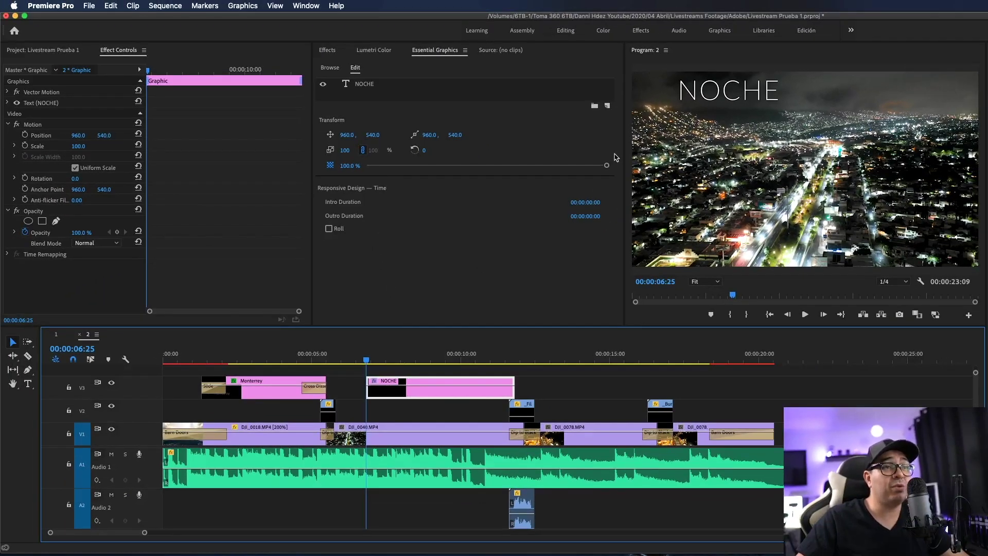
Step: Marquee-select the Monterrey and NOCHE clips on V3 and delete them
scroll(441, 370, "down", 1)
left_click(441, 370)
left_click_drag(442, 367, 245, 392)
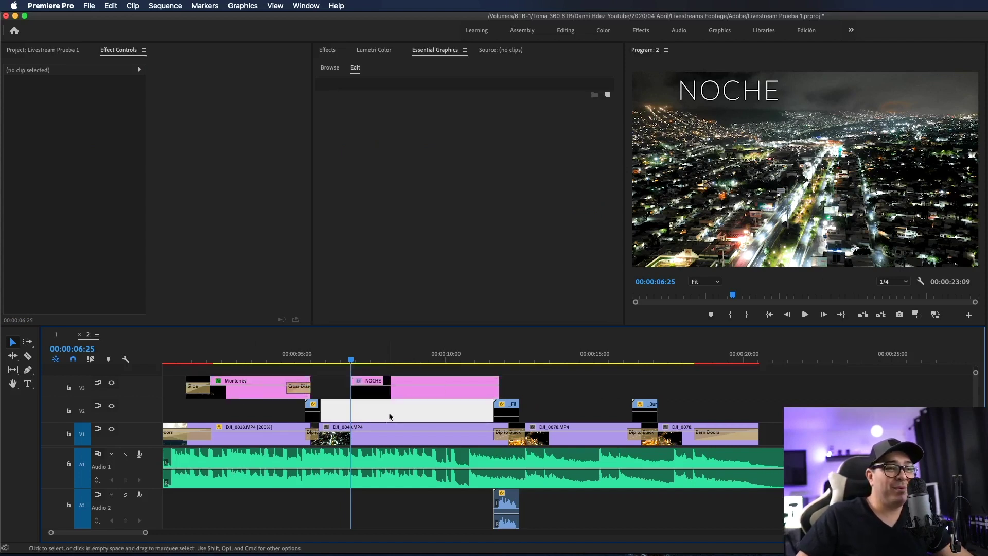
key("Delete")
left_click_drag(203, 358, 215, 356)
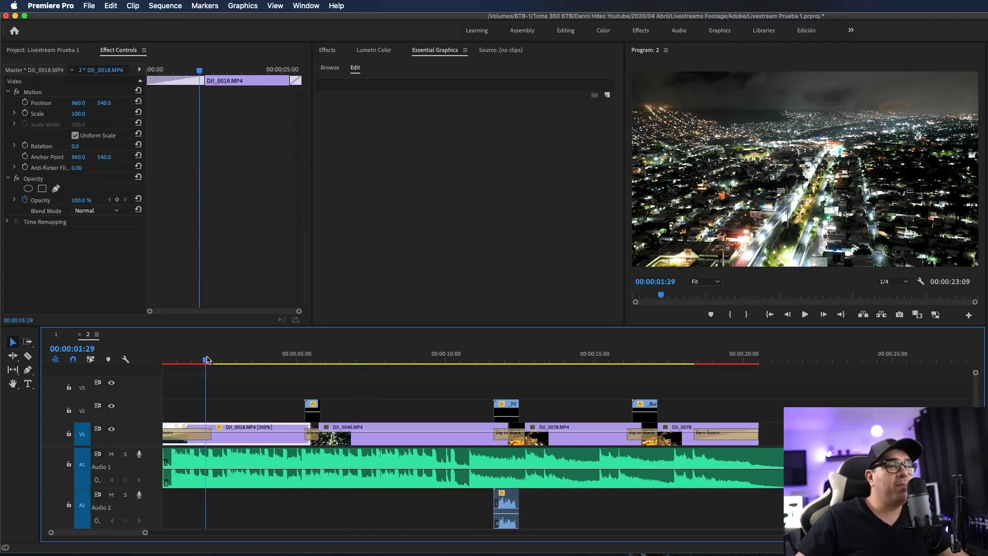
left_click(450, 49)
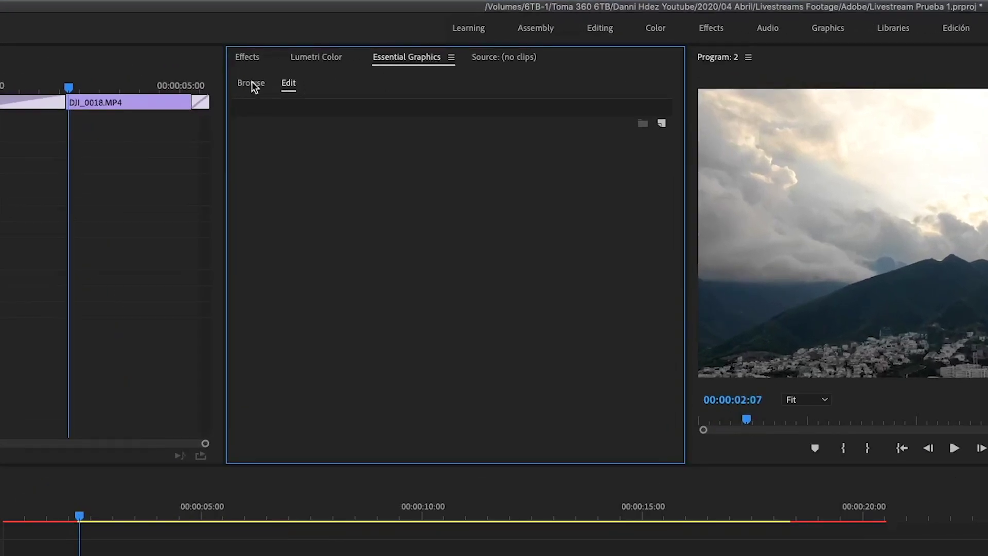
Step: Find Angled Presents in Essential Graphics' templates and place it on V3 at the sequence start
left_click(252, 84)
scroll(501, 249, "up", 2)
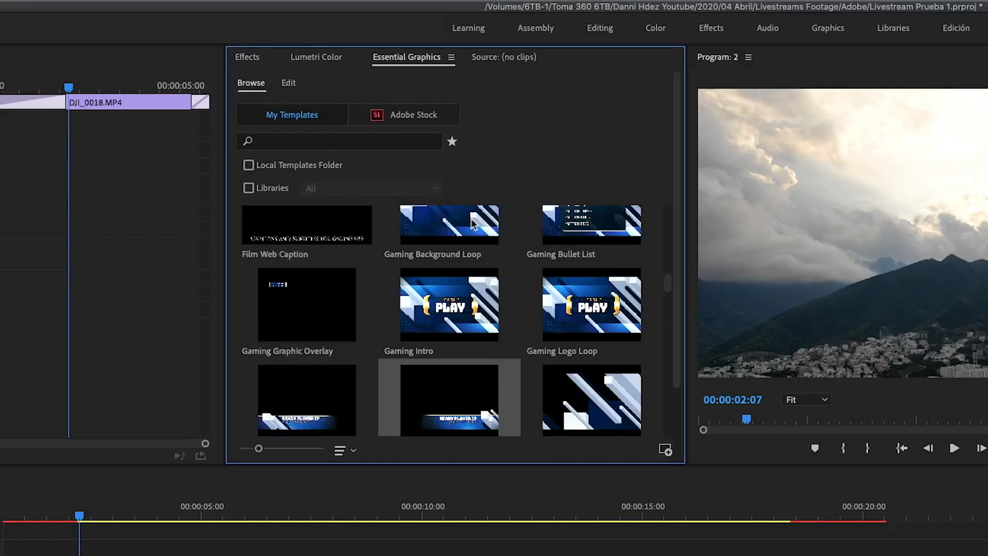
scroll(502, 250, "up", 5)
scroll(501, 250, "up", 5)
scroll(502, 249, "up", 5)
scroll(501, 250, "up", 5)
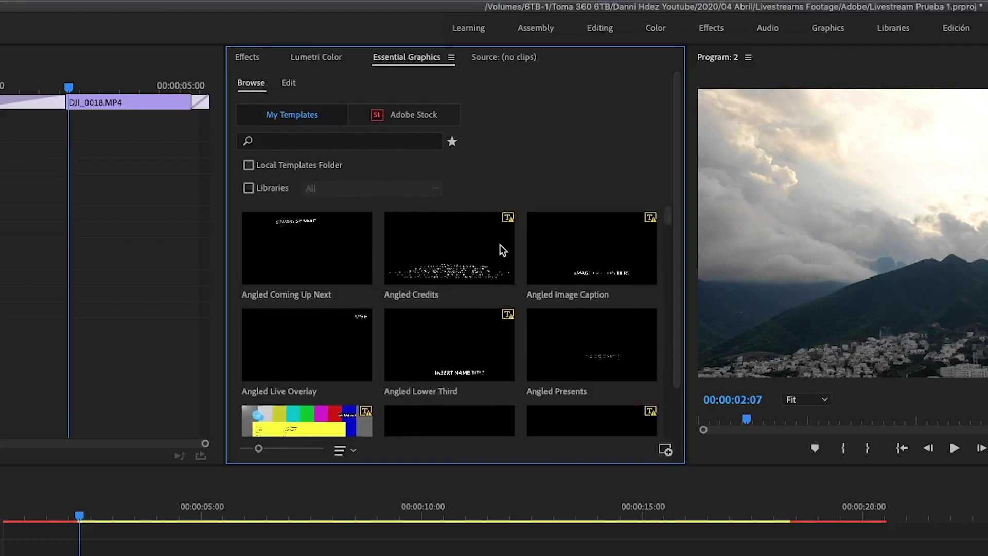
scroll(499, 254, "down", 1)
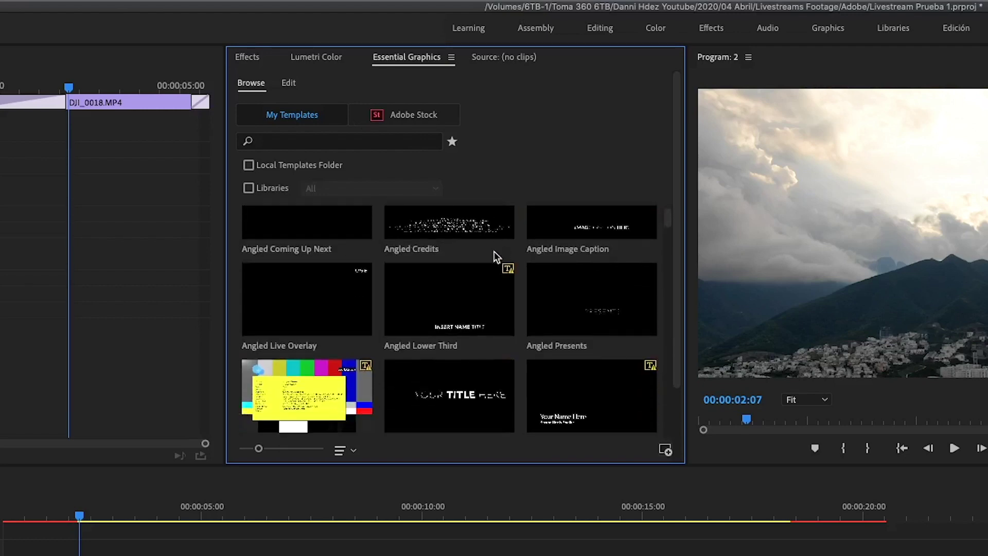
left_click(452, 304)
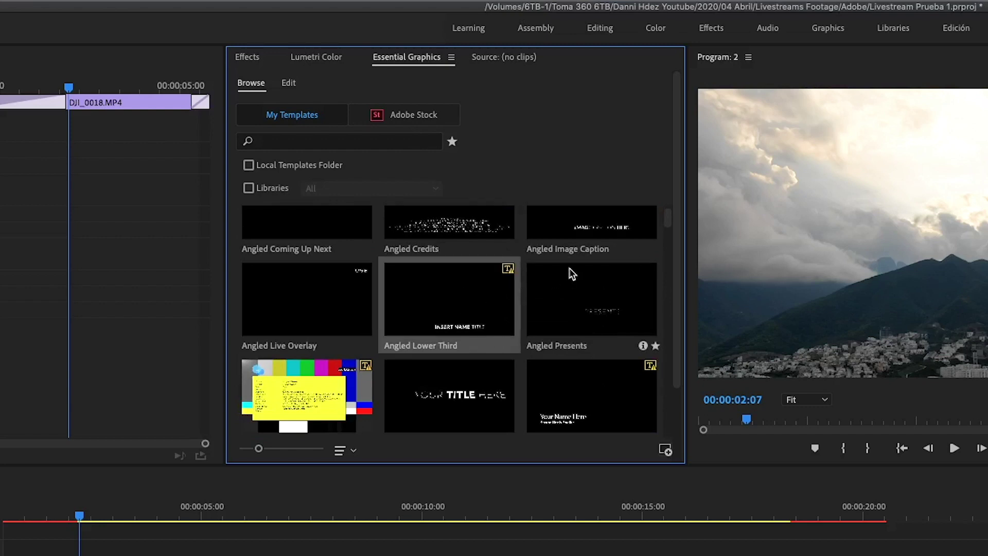
scroll(572, 272, "up", 1)
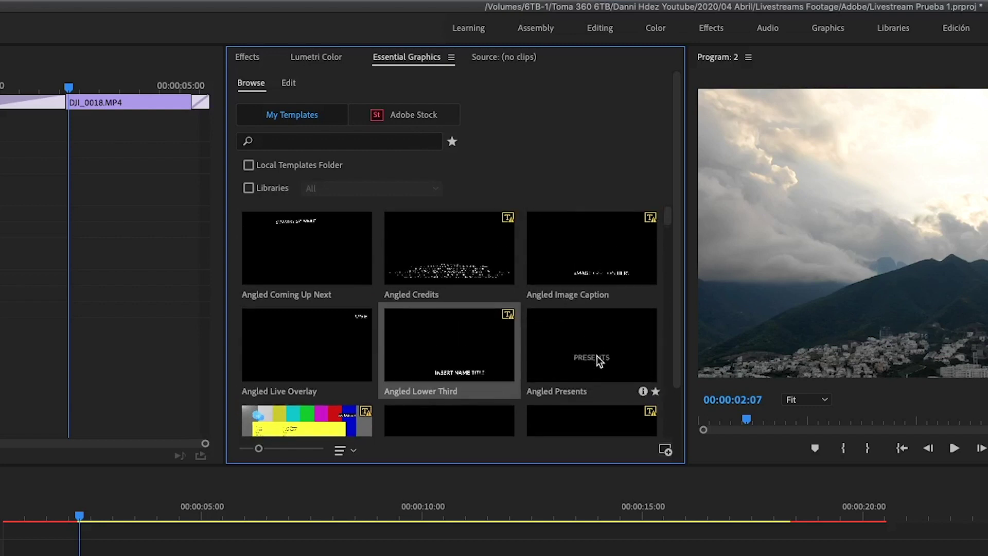
left_click_drag(597, 355, 203, 394)
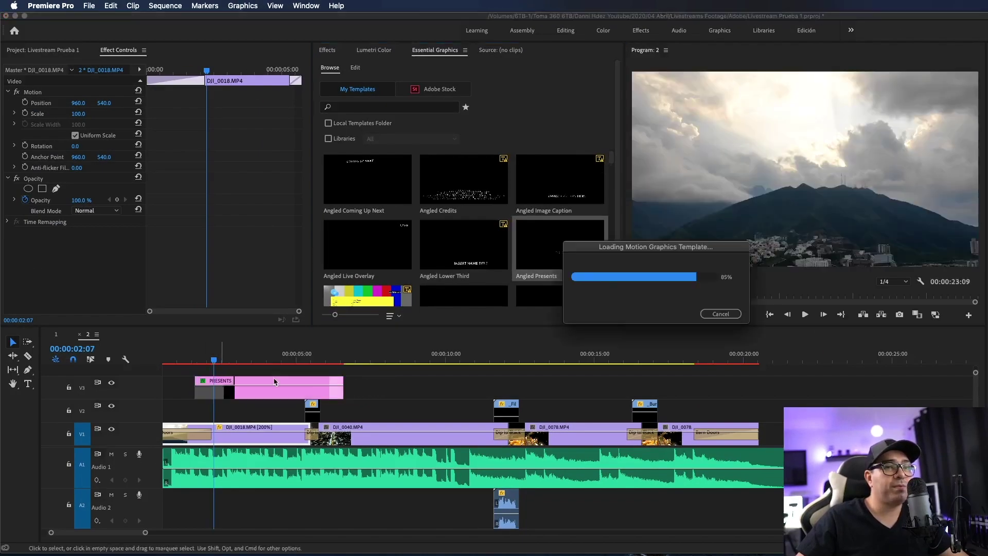
Step: Preview the PRESENTS animation, then rate-stretch it to 161.51% to end at the night city shot
left_click(187, 358)
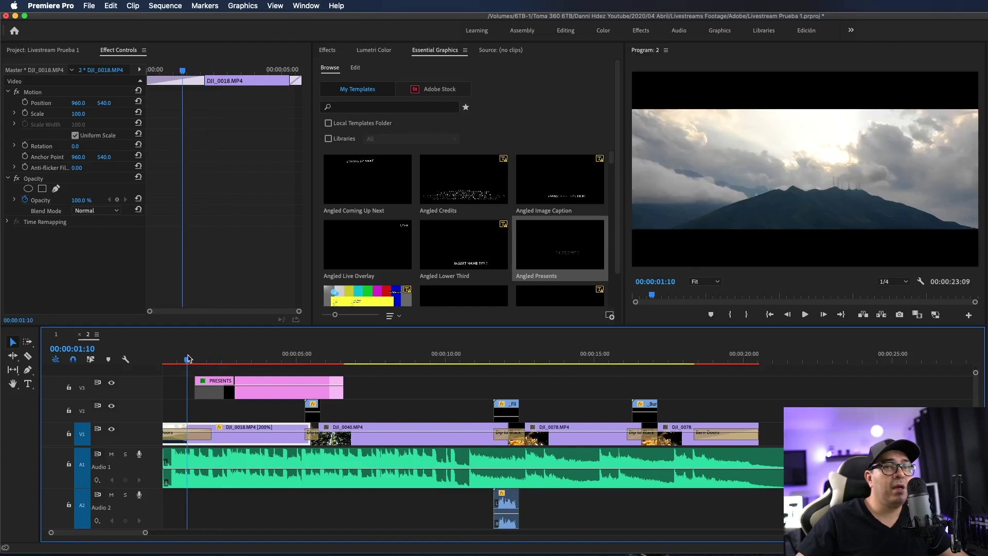
key("space")
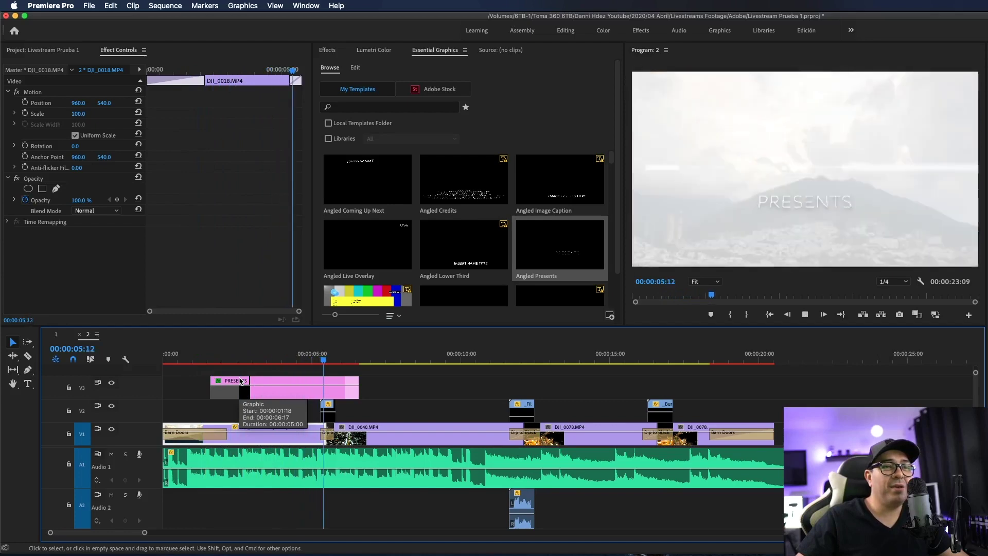
key("space")
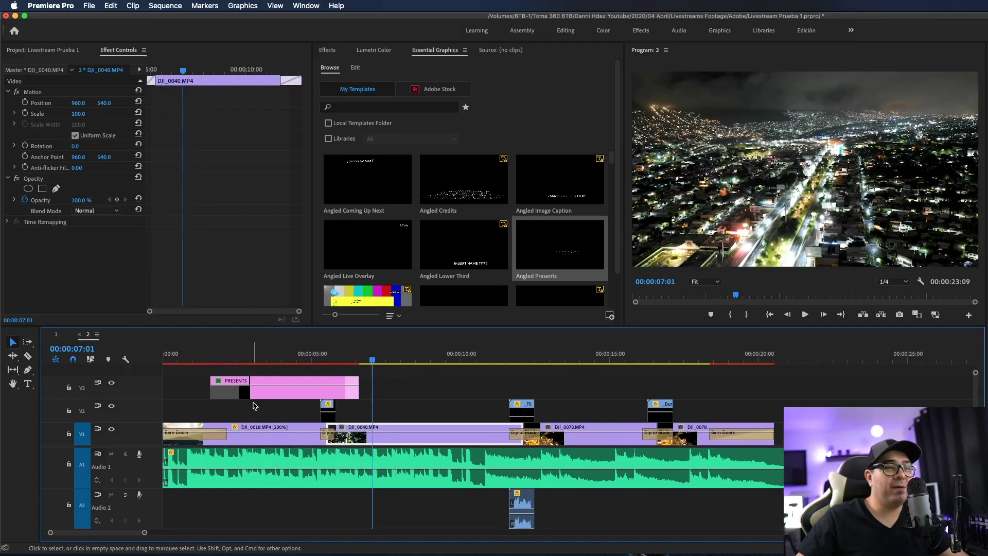
key("r")
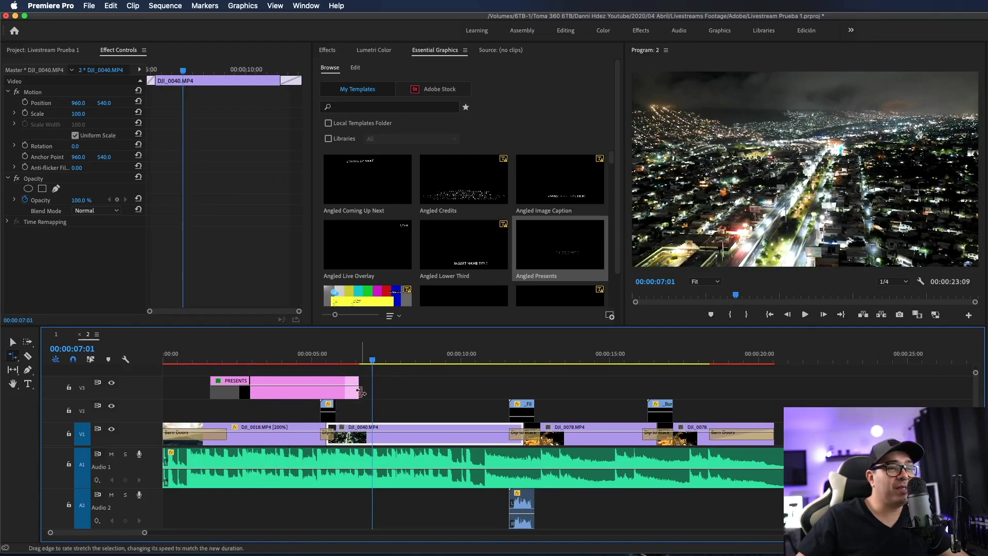
left_click(363, 389)
left_click_drag(359, 390, 272, 397)
key("v")
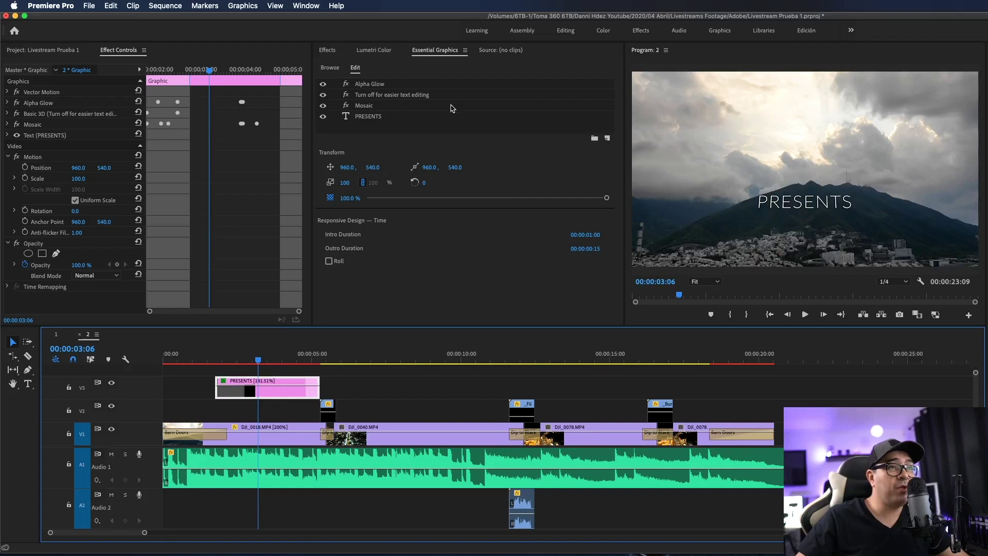
Step: Replace PRESENTS with 'Monterrey NL' and move the text slightly lower over the mountain
left_click(383, 117)
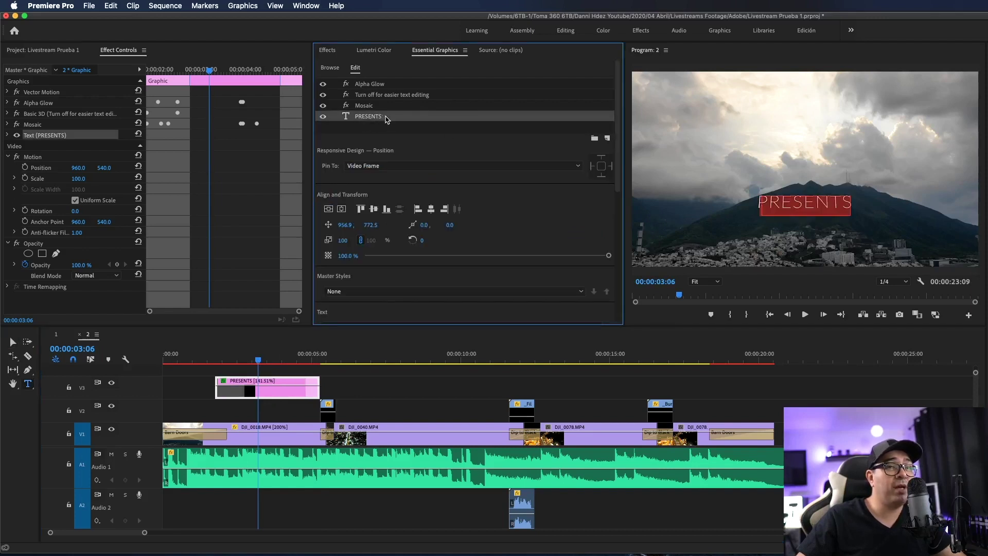
type("Mo")
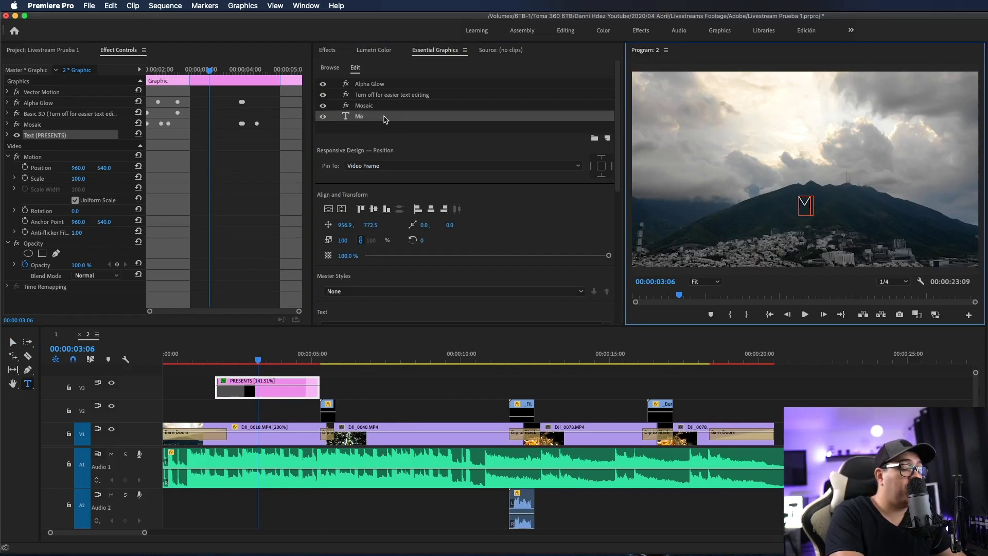
type("nterrey NL")
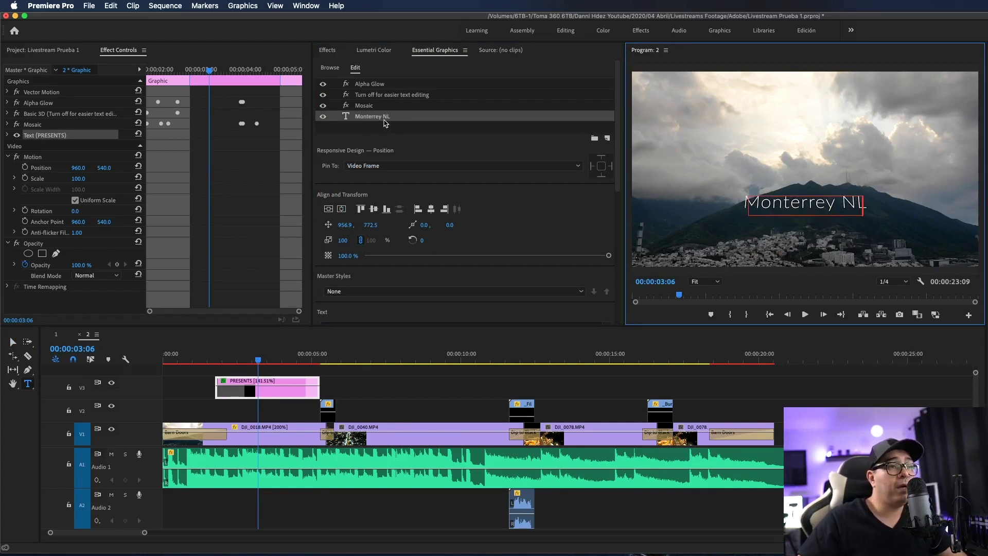
left_click(12, 342)
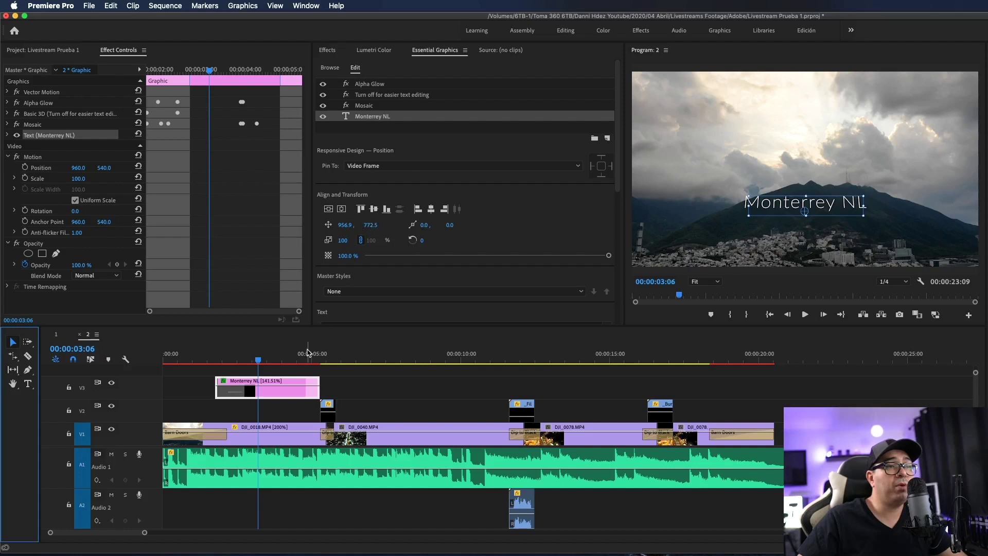
left_click_drag(821, 213, 823, 221)
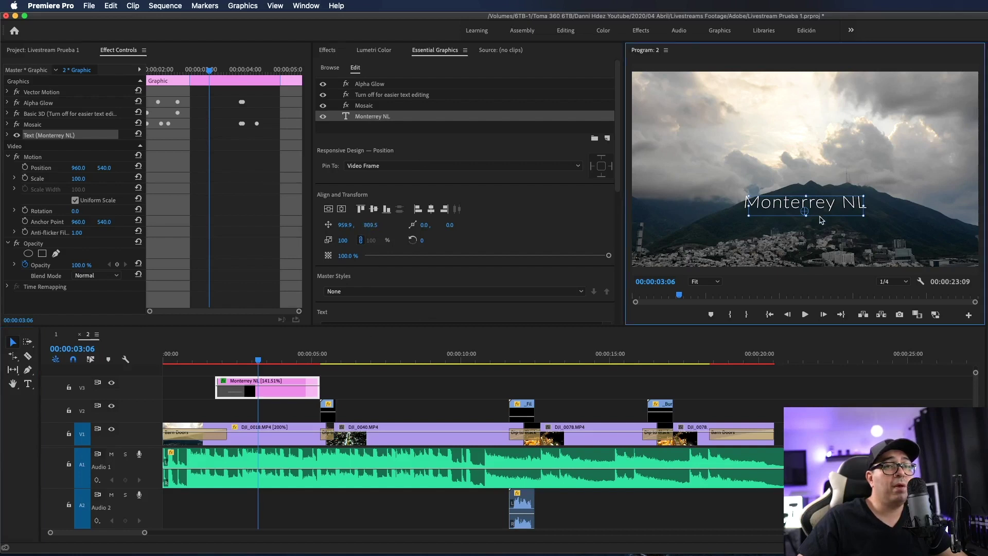
left_click_drag(832, 221, 838, 225)
Step: Go to the Monterrey NL clip's end and pick the Pen tool for opacity keyframes
left_click(208, 357)
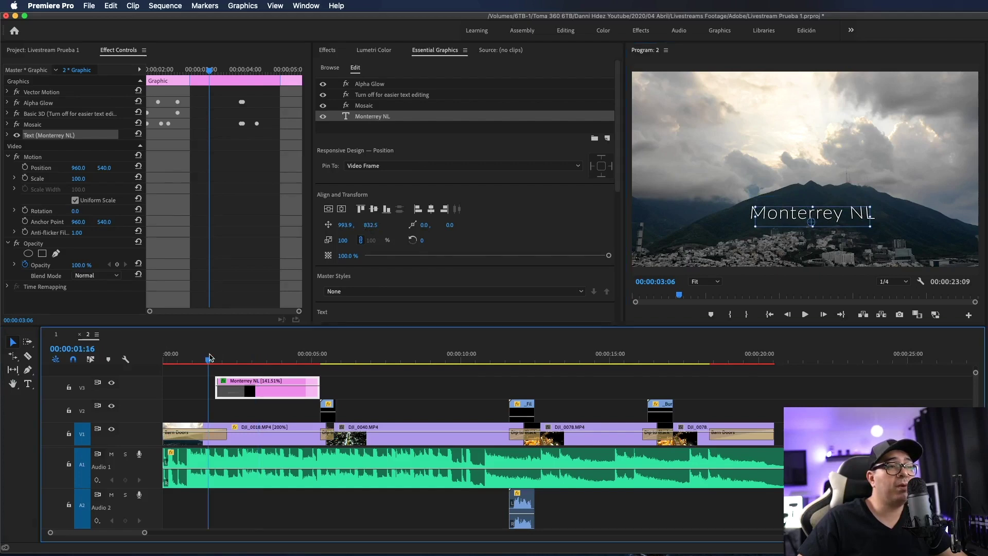
mouse_move(208, 359)
left_mouse_down()
mouse_move(326, 359)
mouse_move(309, 394)
left_mouse_up()
key("p")
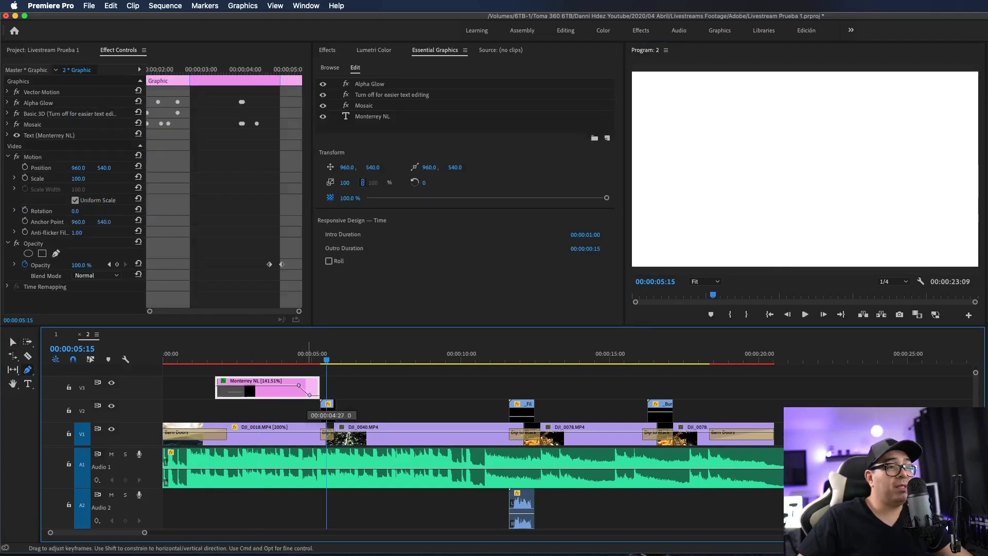
Step: Shift the Monterrey NL title's fade-out keyframes earlier and preview the revised fade
left_click(199, 357)
key("v")
key("space")
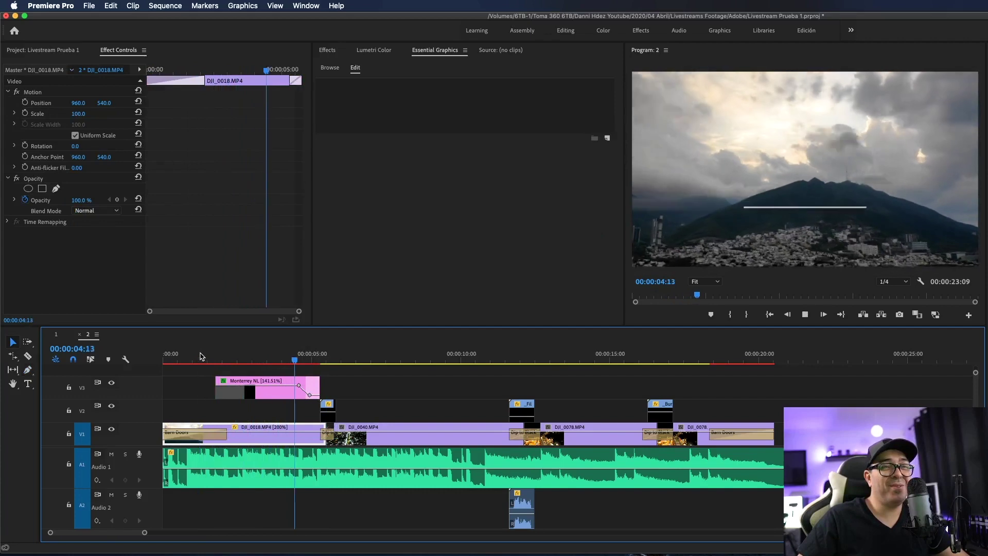
key("space")
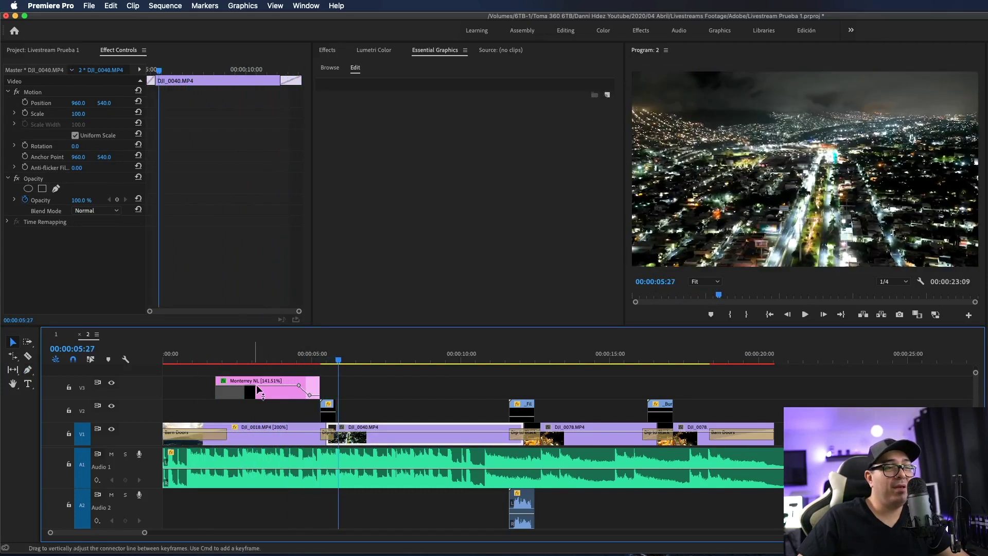
mouse_move(299, 385)
left_mouse_down()
mouse_move(287, 385)
mouse_move(298, 394)
left_mouse_up()
left_click(266, 358)
key("space")
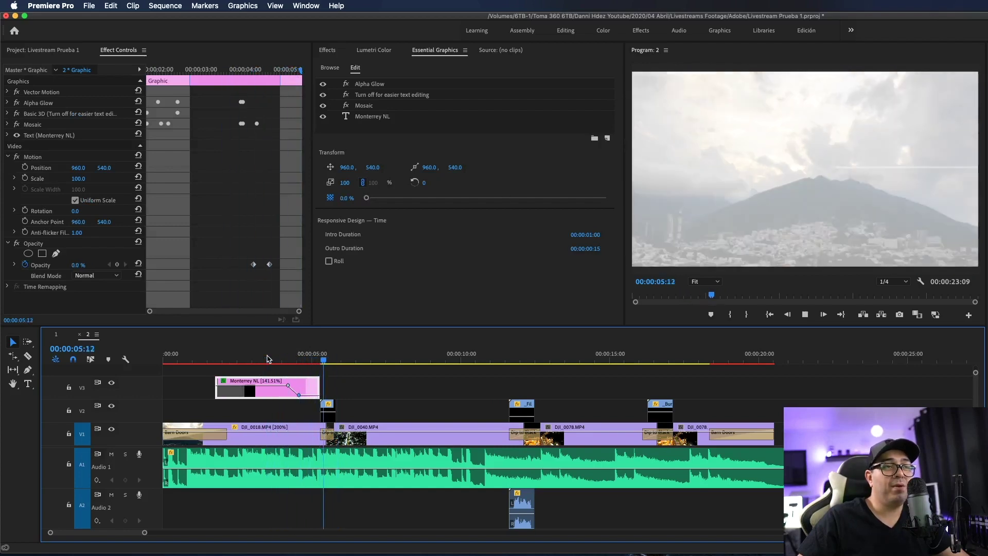
left_click(360, 435)
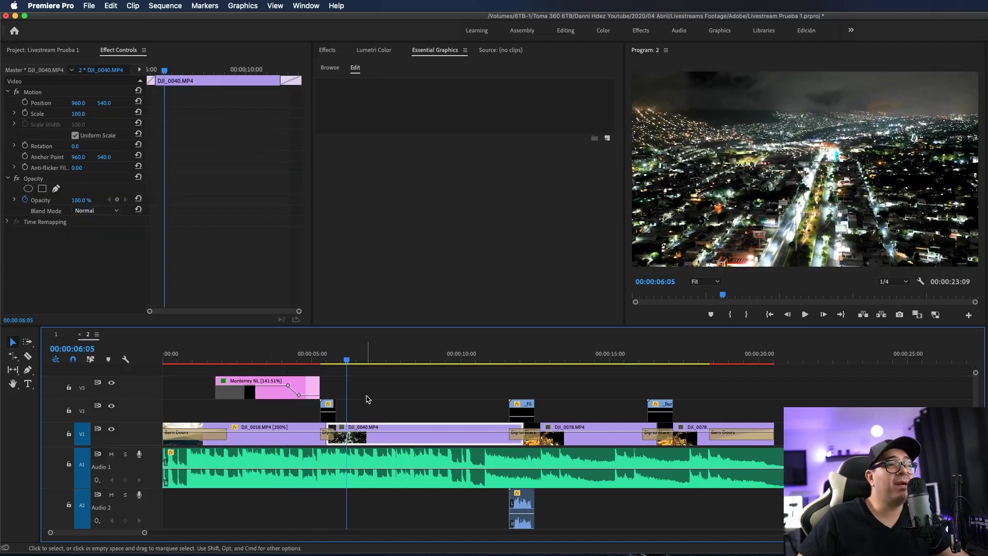
left_click(364, 399)
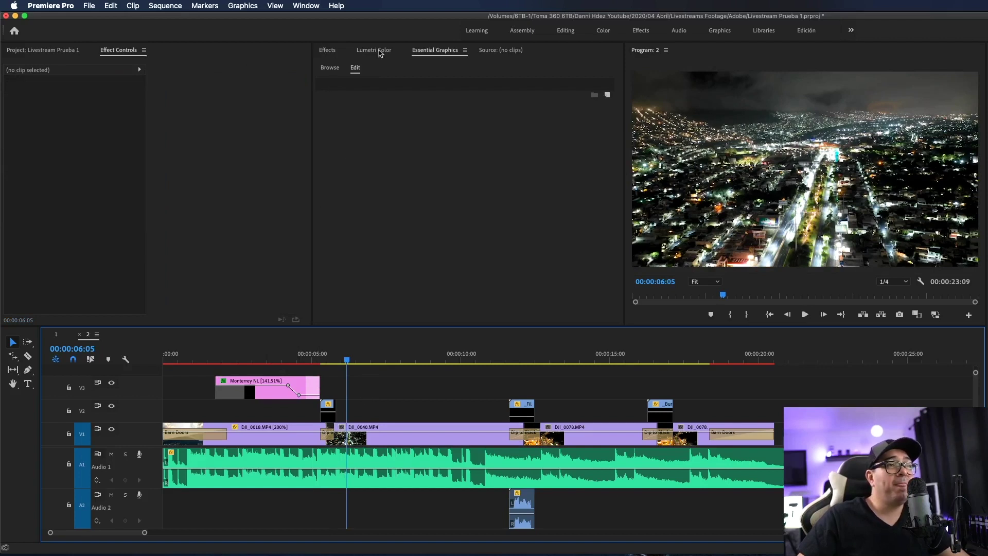
Step: Place the Bold Title template on V3 just after the Monterrey NL clip
left_click(330, 68)
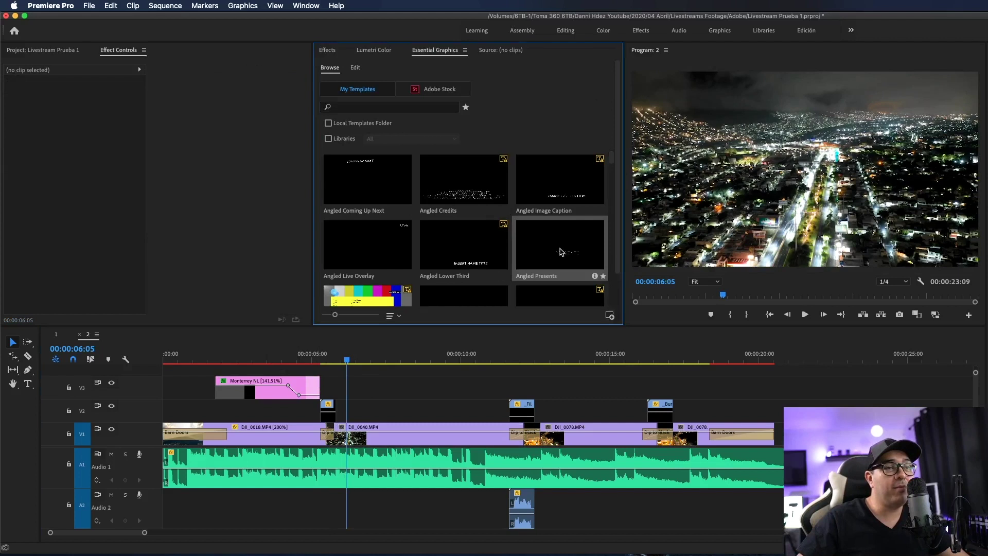
scroll(561, 252, "down", 3)
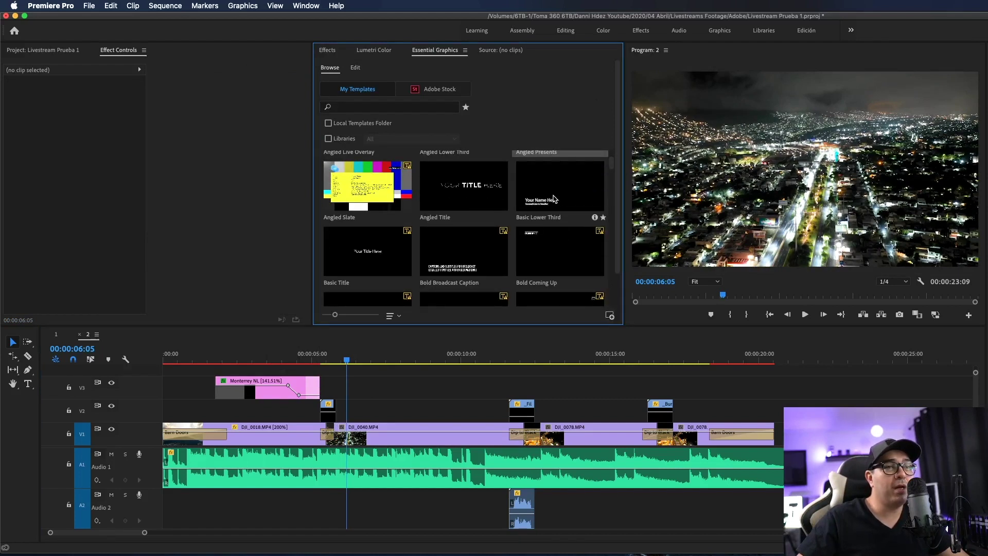
scroll(560, 210, "down", 5)
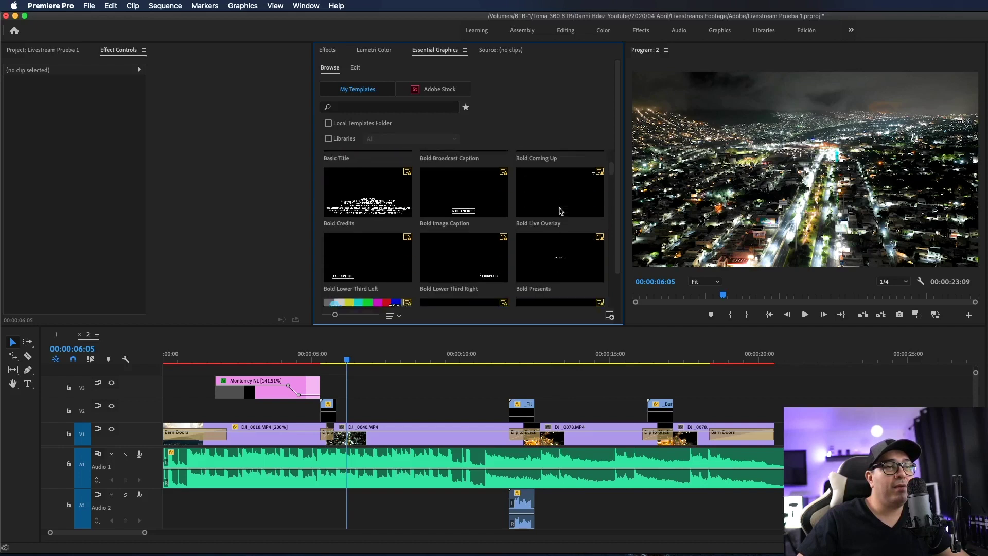
scroll(560, 211, "down", 2)
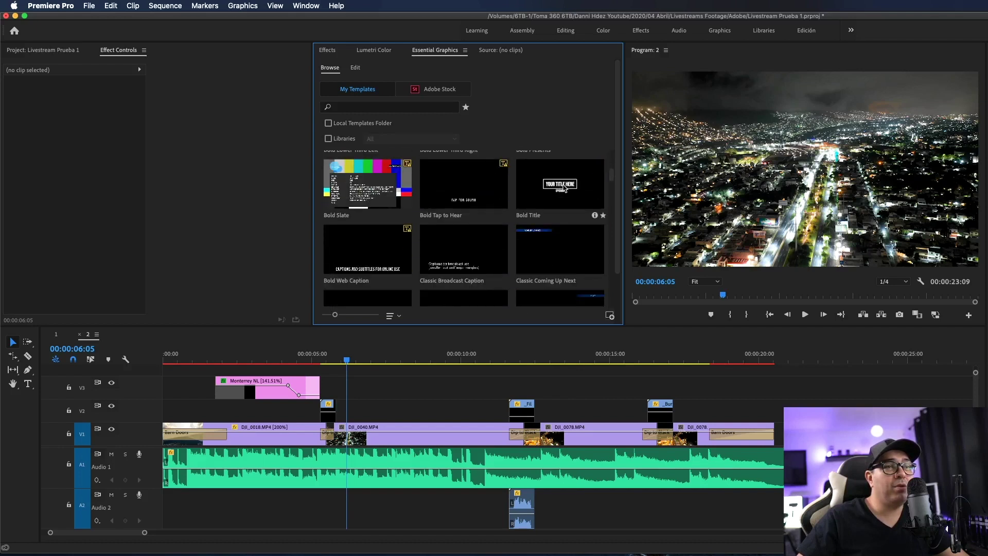
left_click_drag(563, 184, 344, 398)
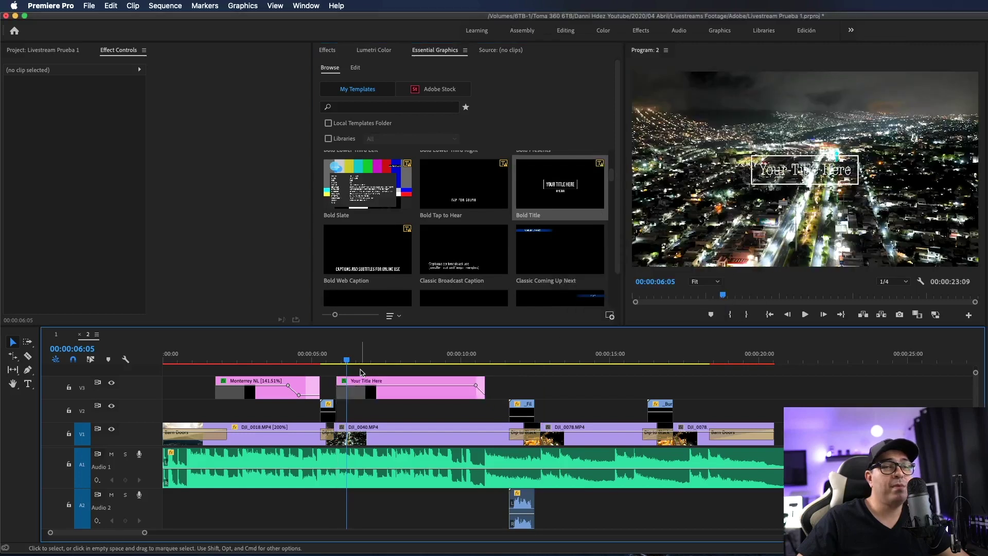
left_click_drag(368, 377, 379, 392)
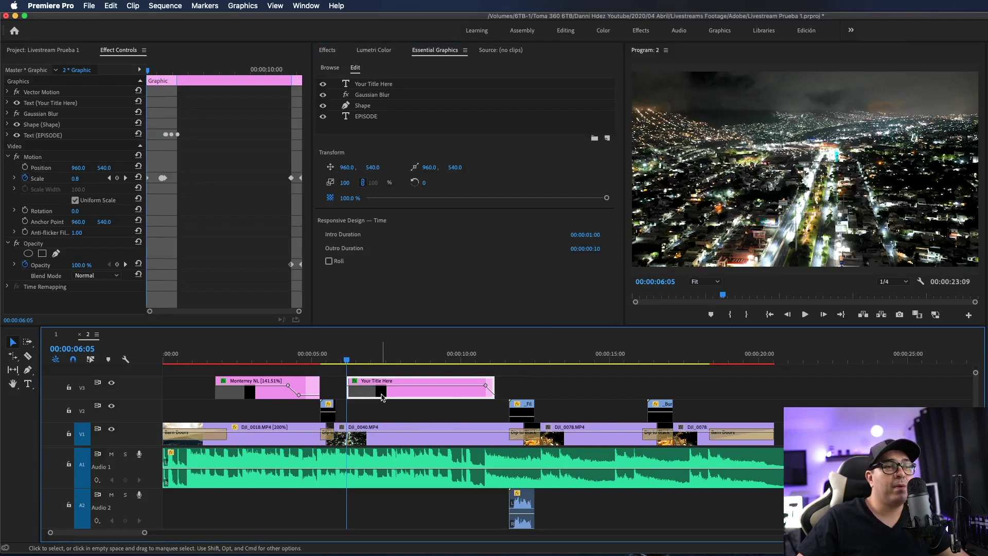
Step: Dim the DJI_0040 night-city clip under the title to 36.8% opacity
left_click(384, 360)
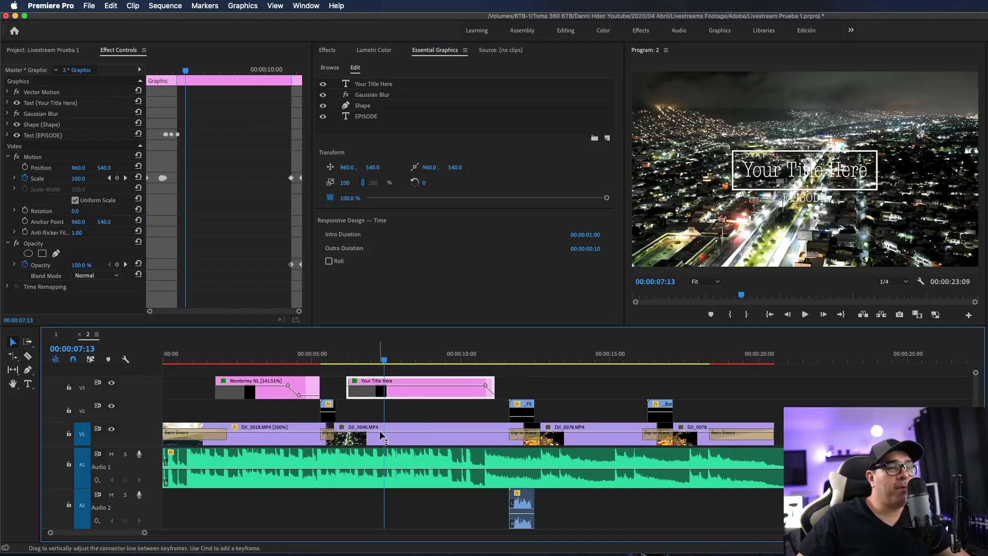
left_click_drag(384, 431, 384, 436)
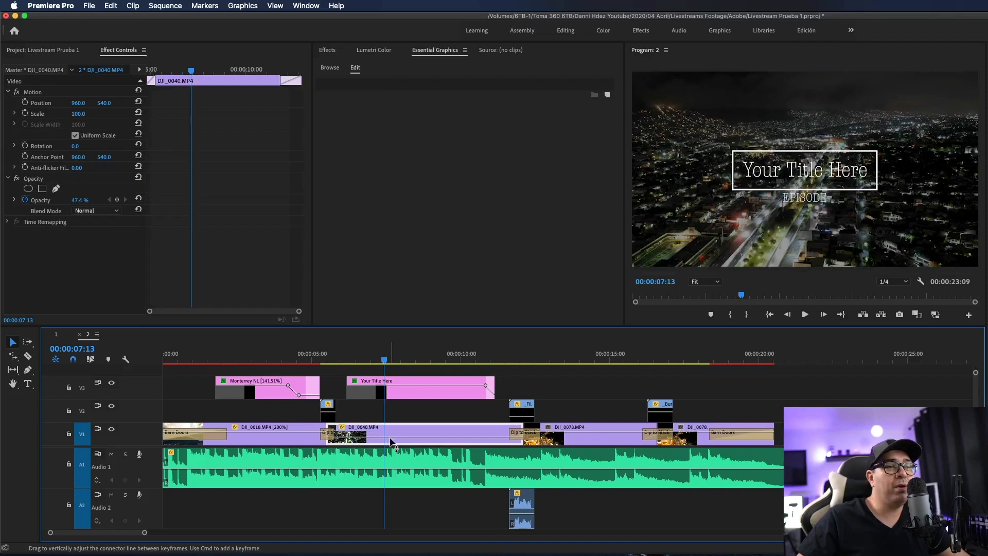
left_click_drag(391, 437, 391, 440)
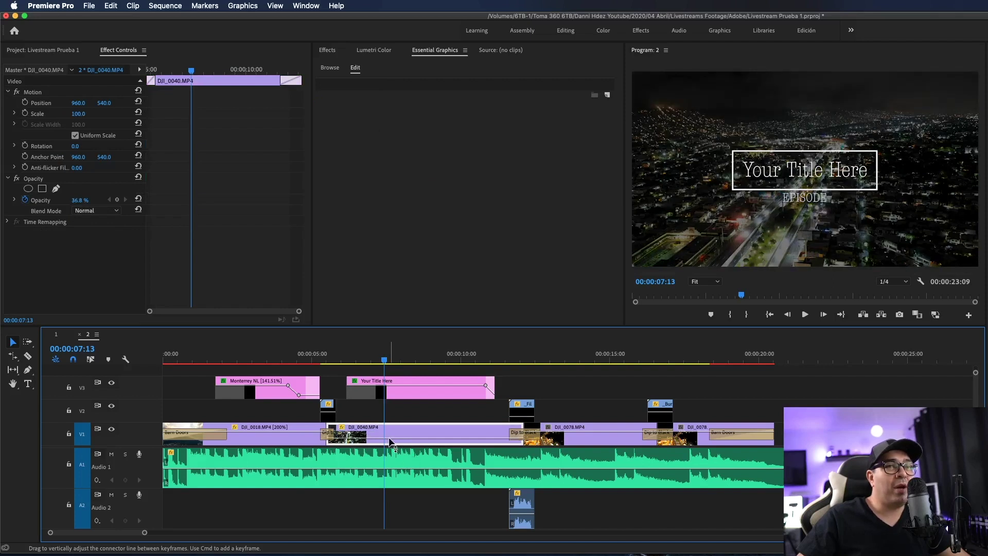
left_click(385, 380)
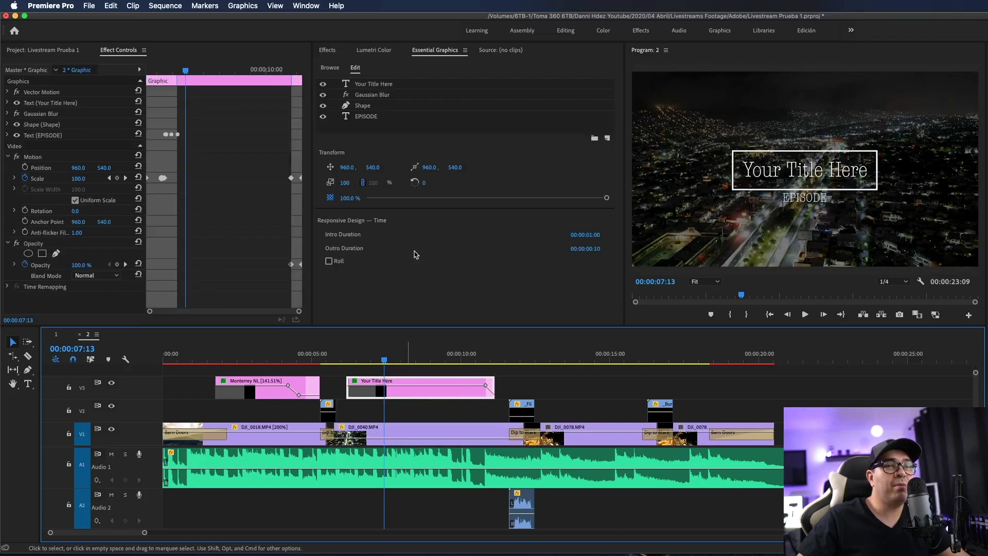
Step: Change the title's EPISODE line to read 'EPISODIO 3'
left_click(383, 117)
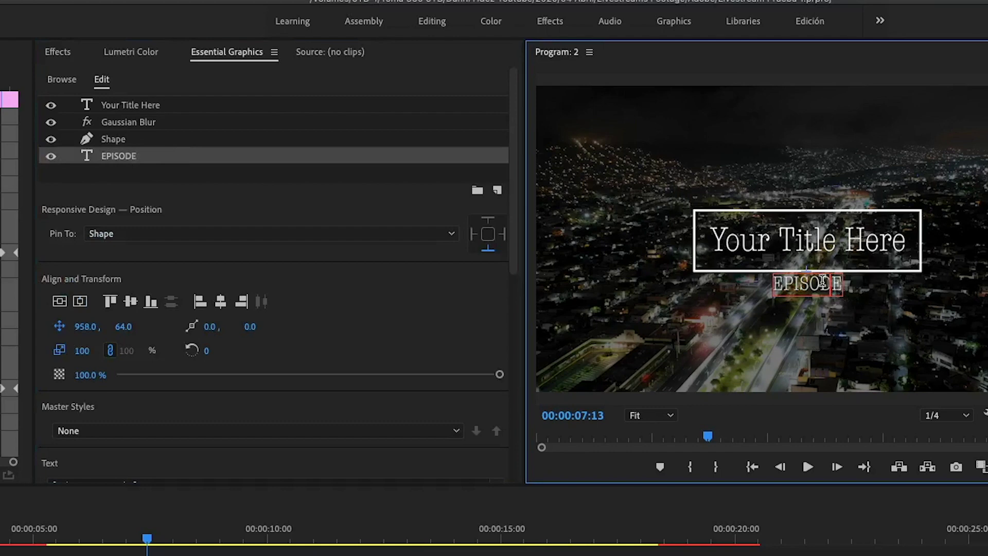
key("BackSpace")
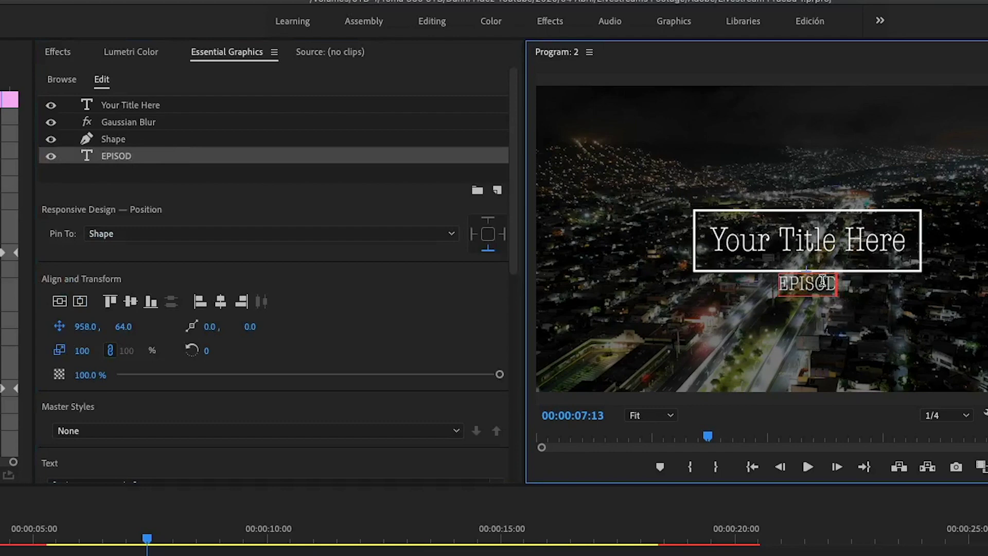
type("IO")
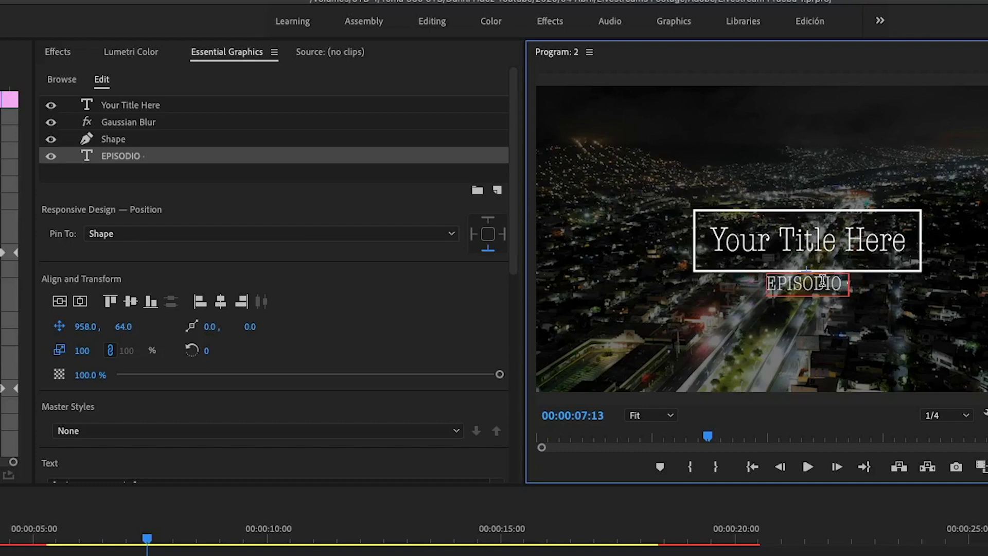
type(" 3")
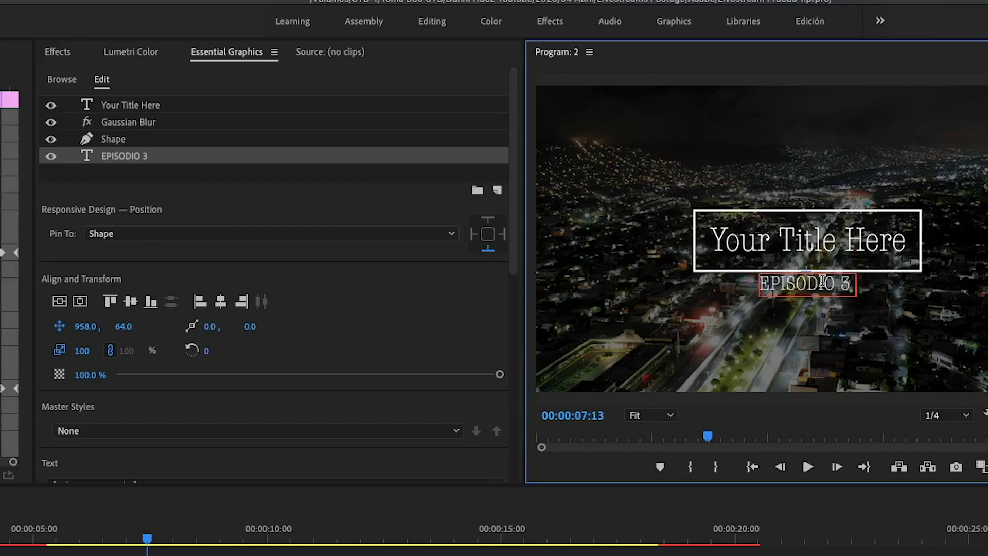
key("Escape")
Step: Replace 'Your Title Here' with 'Premiere Pro'
left_click(149, 106)
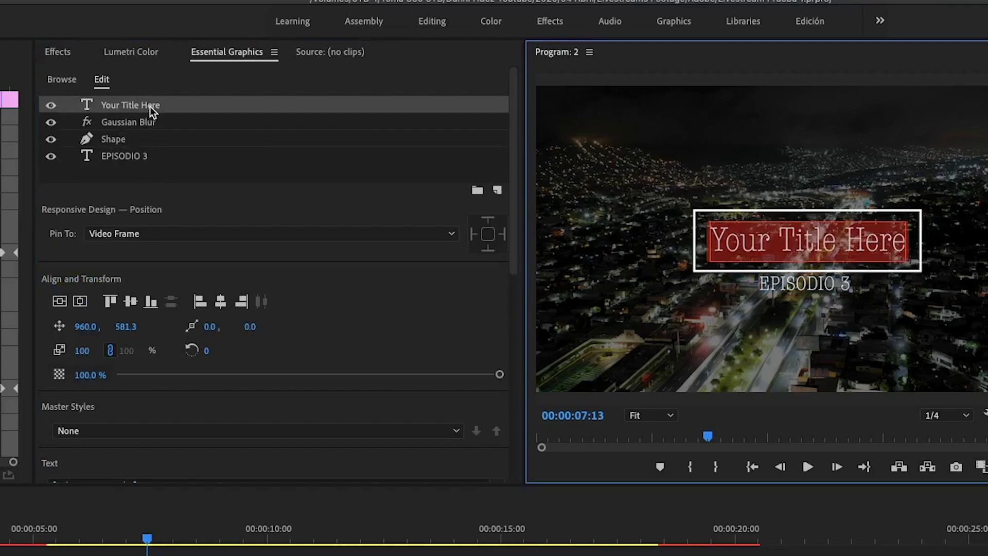
type("Premiere")
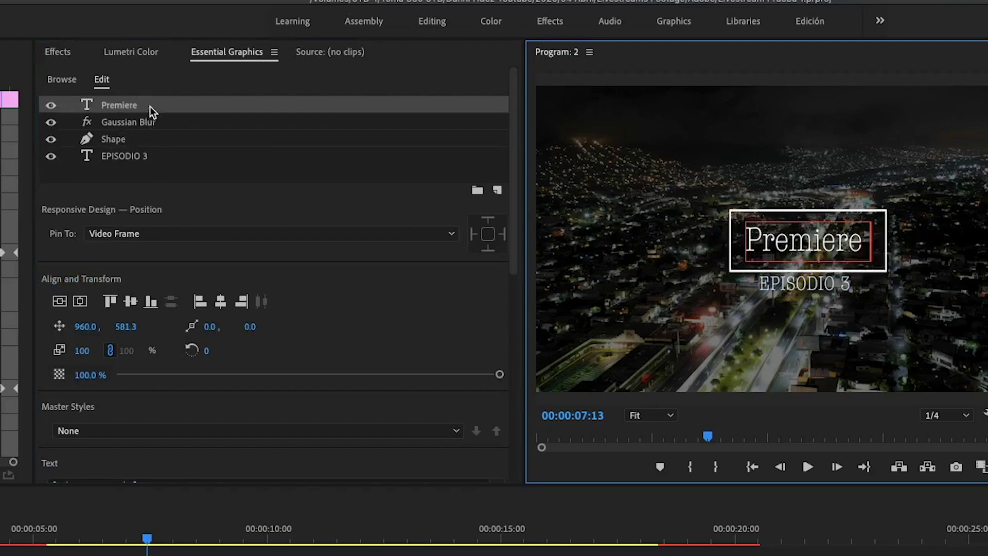
type(" Pro")
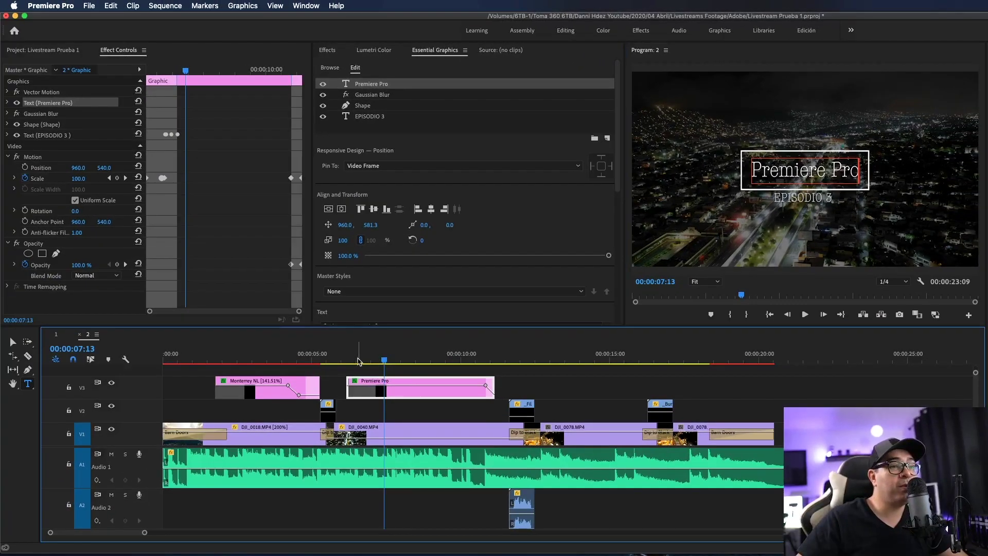
left_click(342, 361)
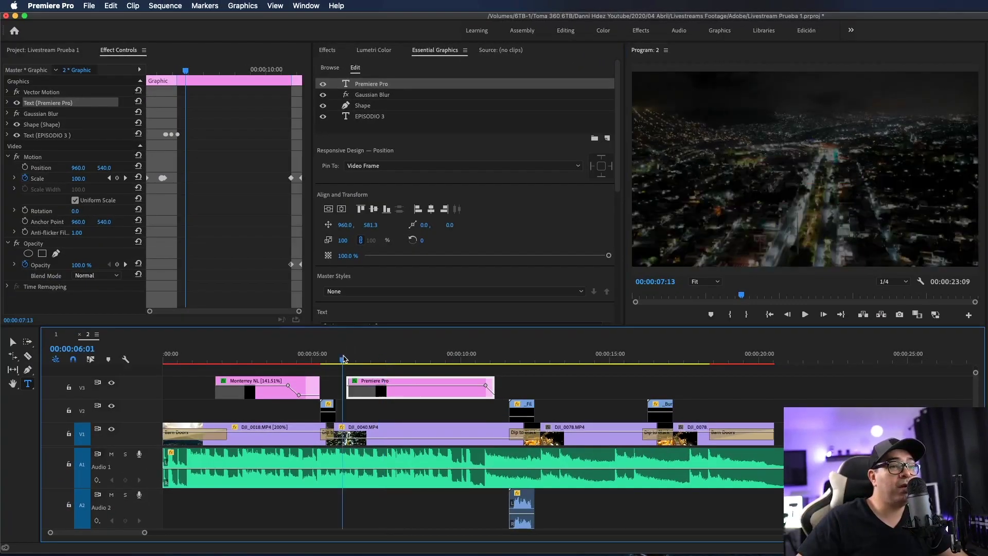
Step: Add opacity keyframes on DJI_0040 ramping it from 36.8% back up to 100% near its end
key("v")
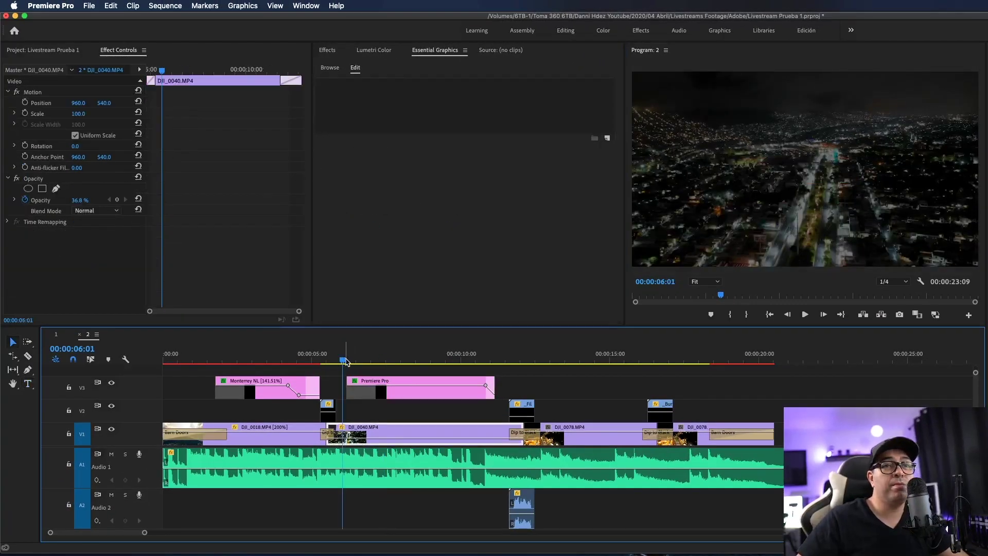
key("space")
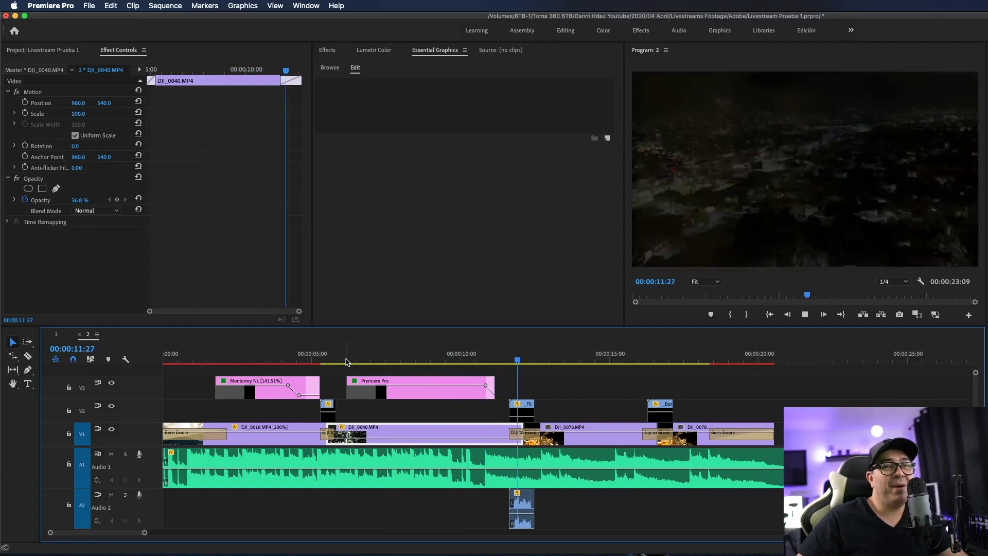
key("space")
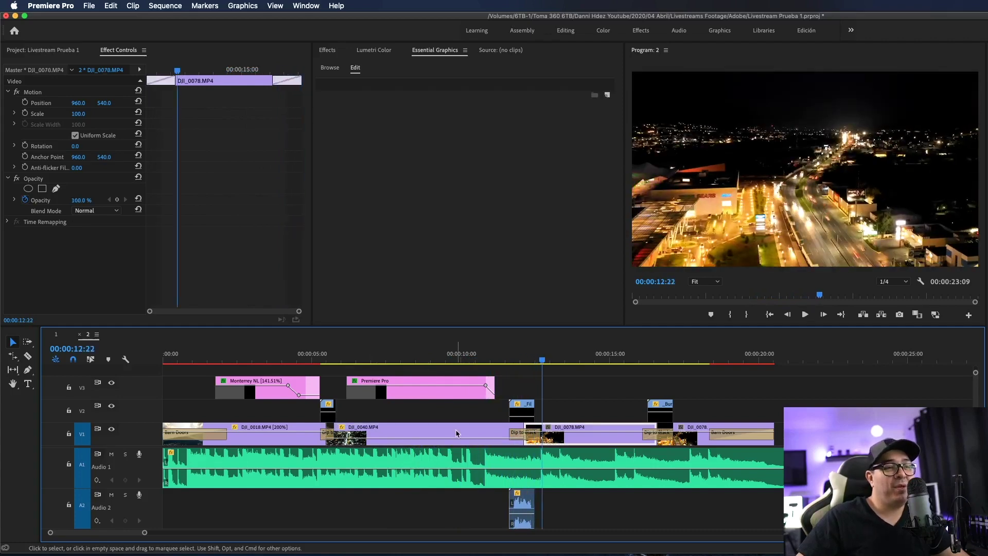
key("p")
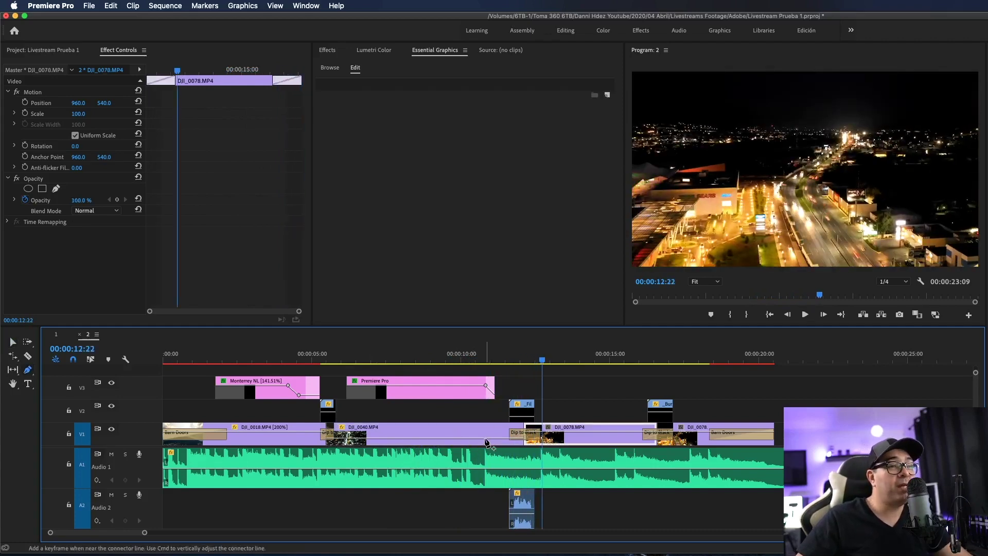
left_click(484, 441)
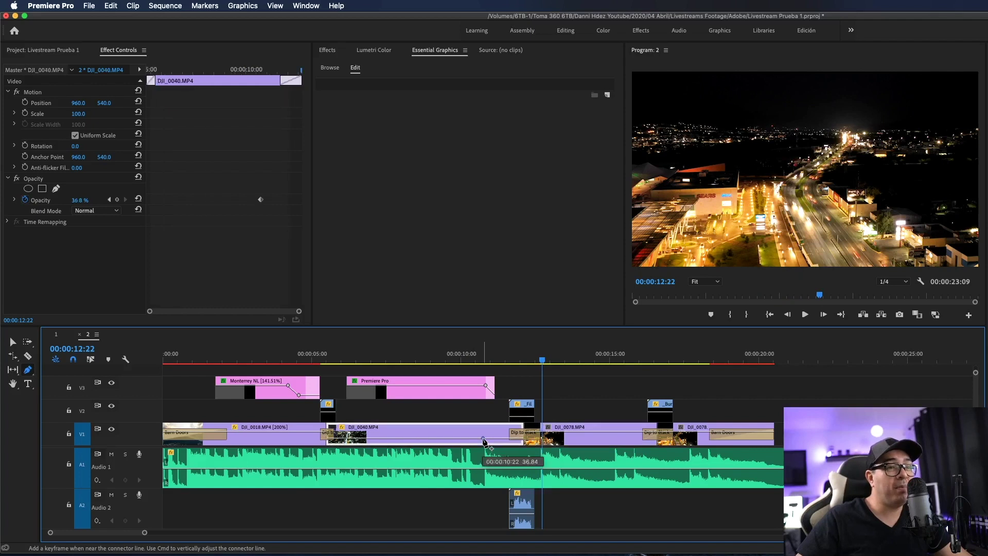
left_click_drag(493, 439, 496, 431)
left_click(350, 438)
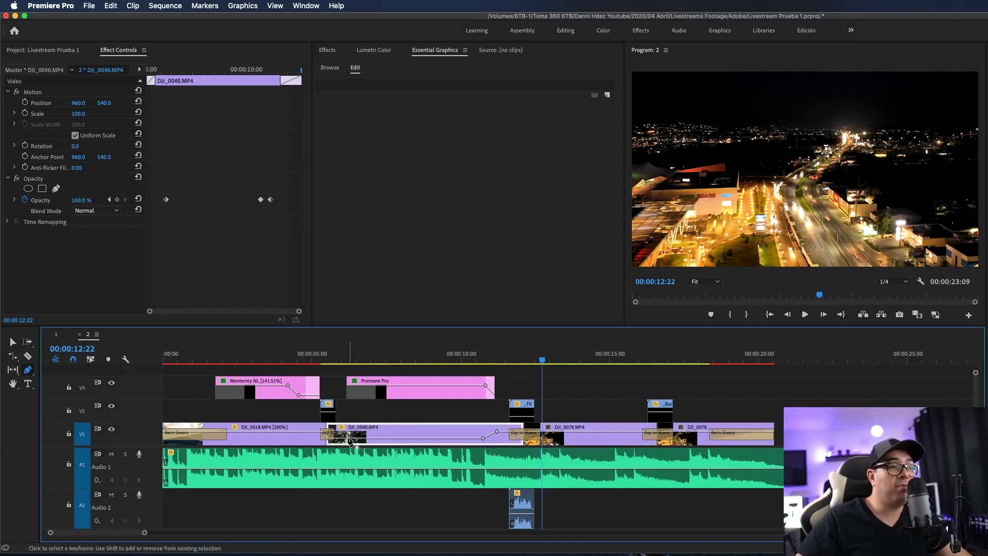
left_click(343, 433)
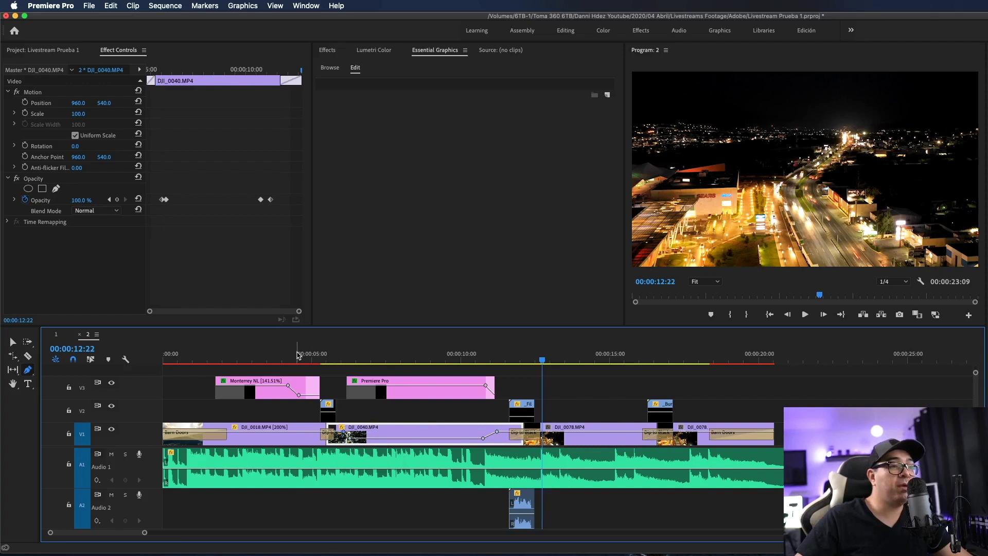
key("v")
left_click(267, 355)
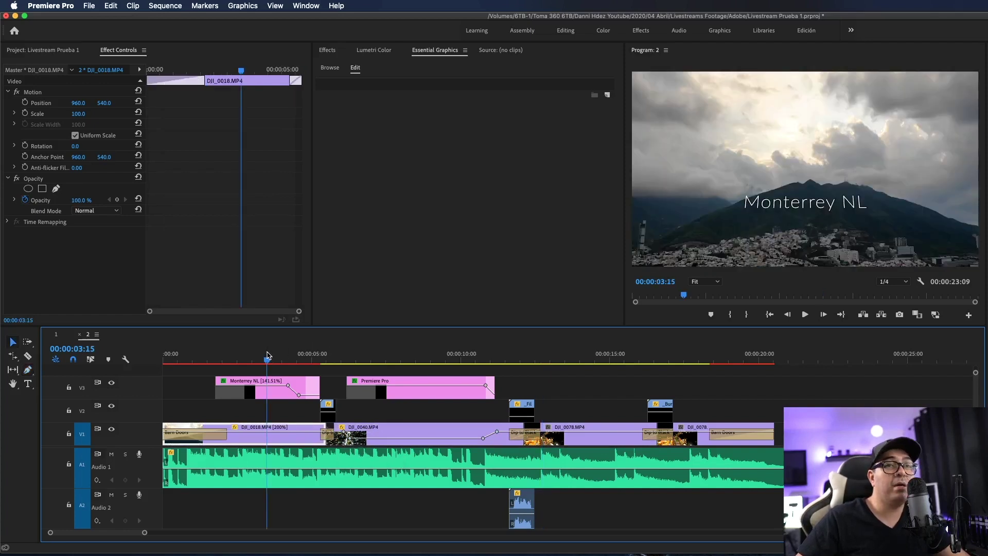
key("space")
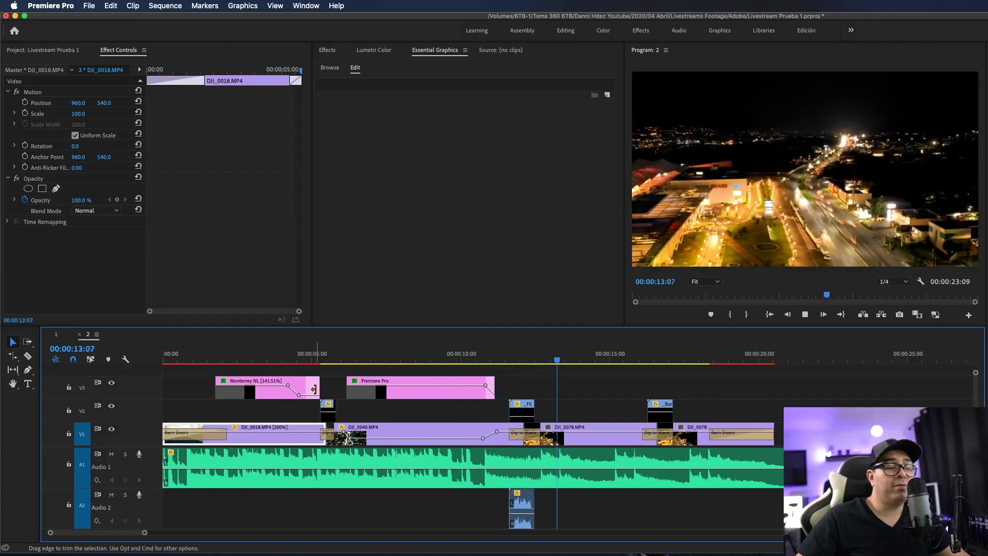
key("space")
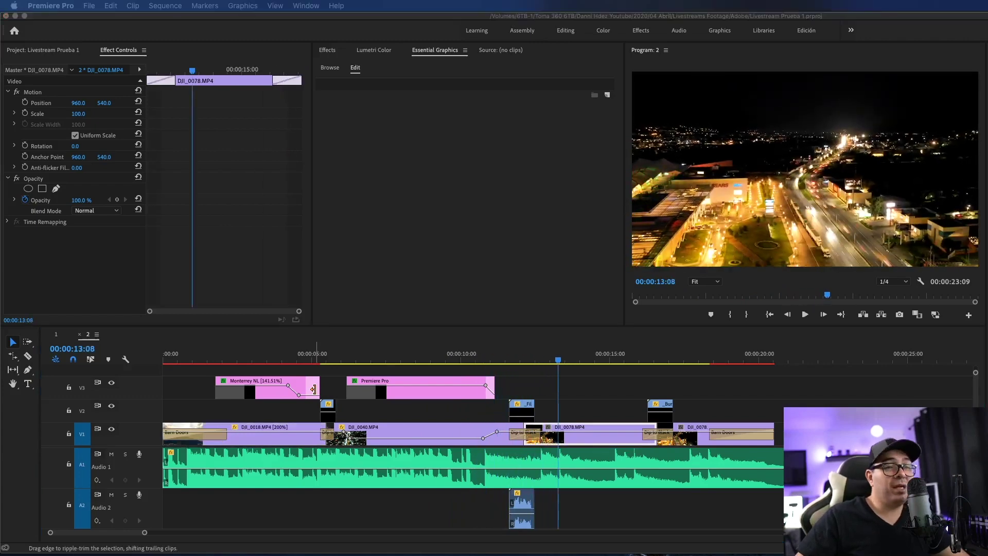
left_click(314, 390)
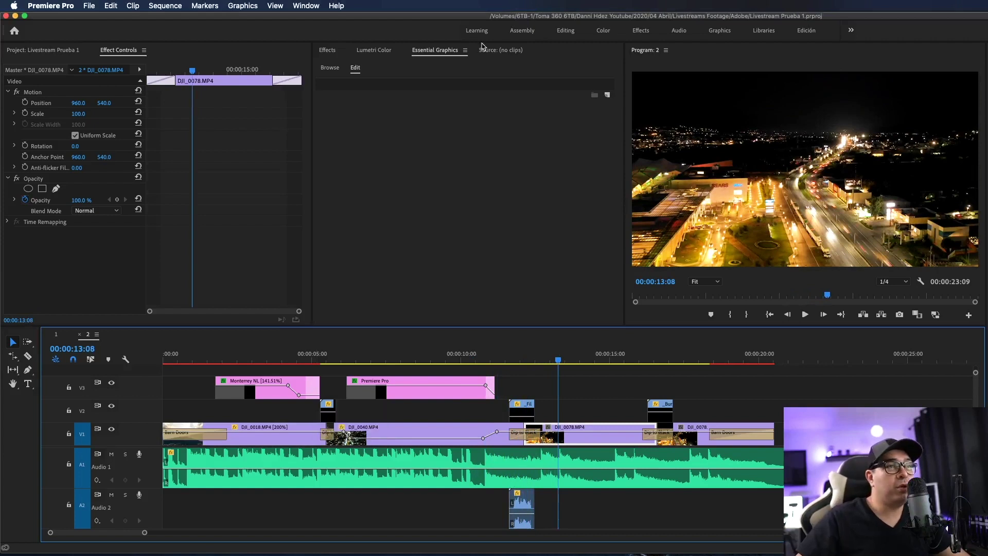
left_click(323, 68)
Step: Drop the Gaming Lower Third Right template onto V3 over the DJI_0078 shot at about 13 seconds
scroll(482, 214, "down", 5)
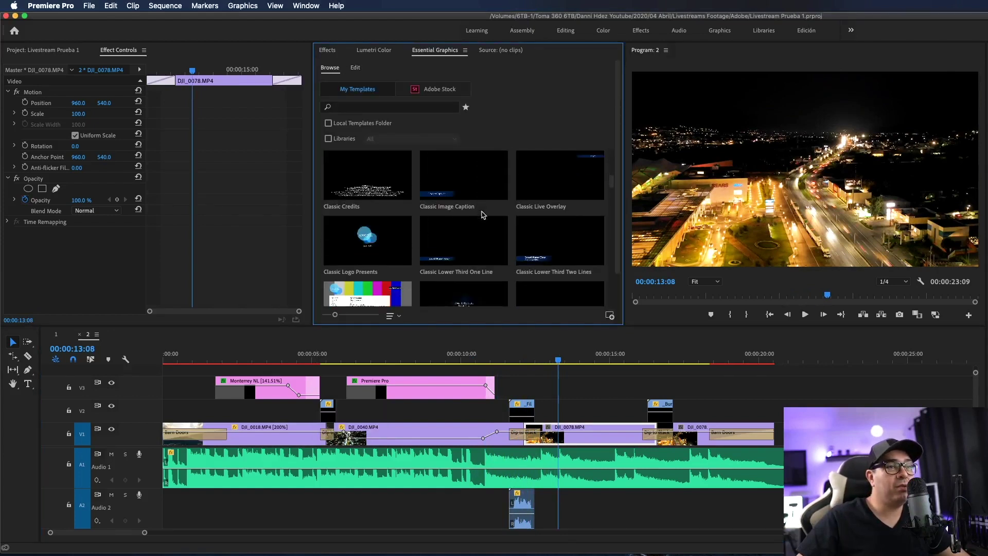
scroll(484, 215, "down", 3)
scroll(484, 214, "down", 3)
scroll(484, 215, "down", 3)
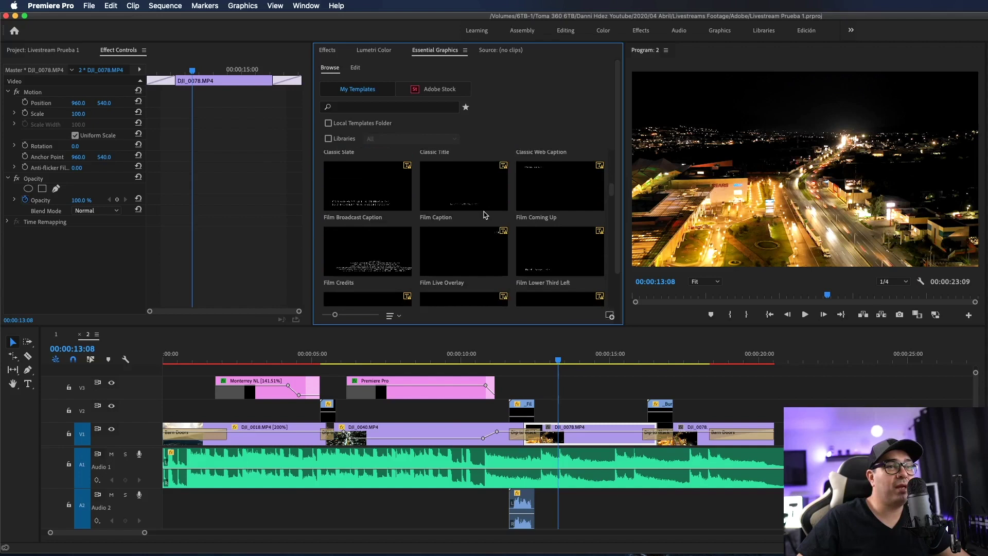
scroll(484, 215, "down", 3)
scroll(483, 215, "down", 3)
scroll(484, 215, "down", 3)
scroll(484, 215, "down", 3)
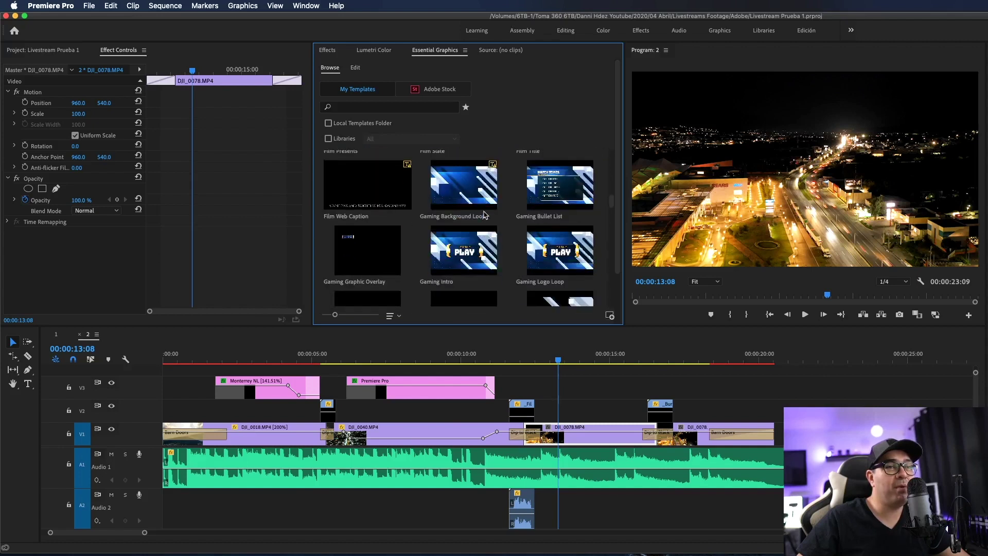
scroll(483, 215, "down", 3)
scroll(483, 215, "down", 2)
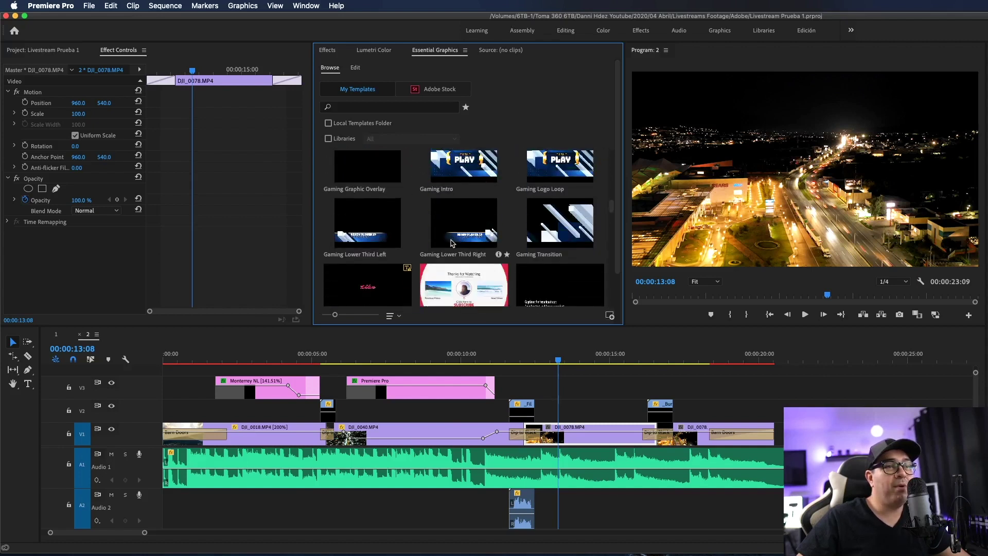
left_click_drag(452, 242, 458, 230)
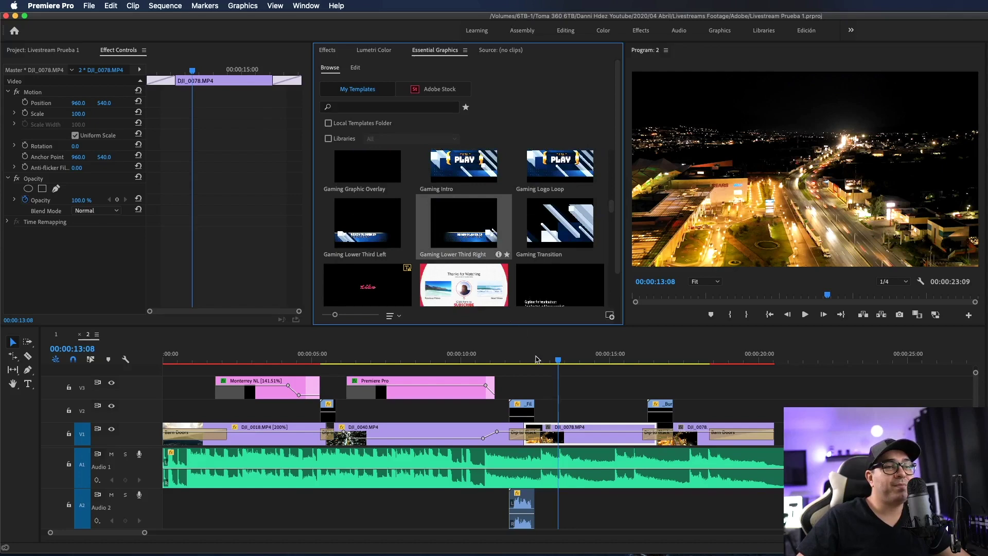
left_click_drag(535, 359, 578, 378)
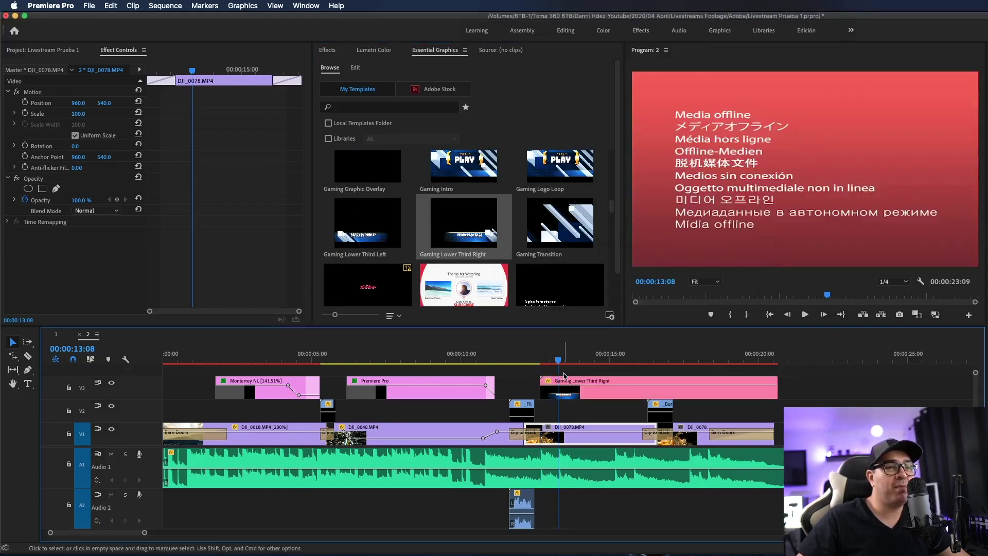
left_click_drag(562, 357, 562, 359)
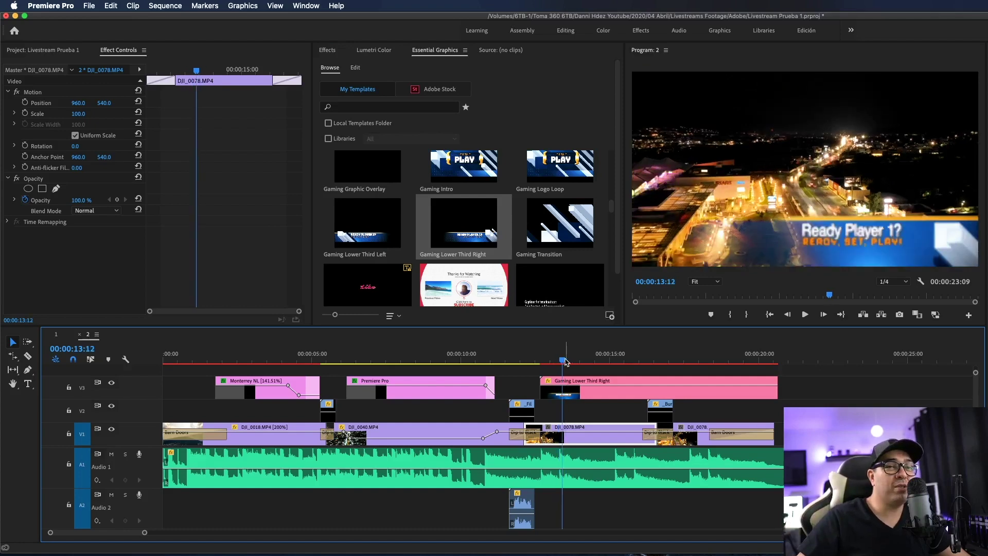
left_click(576, 397)
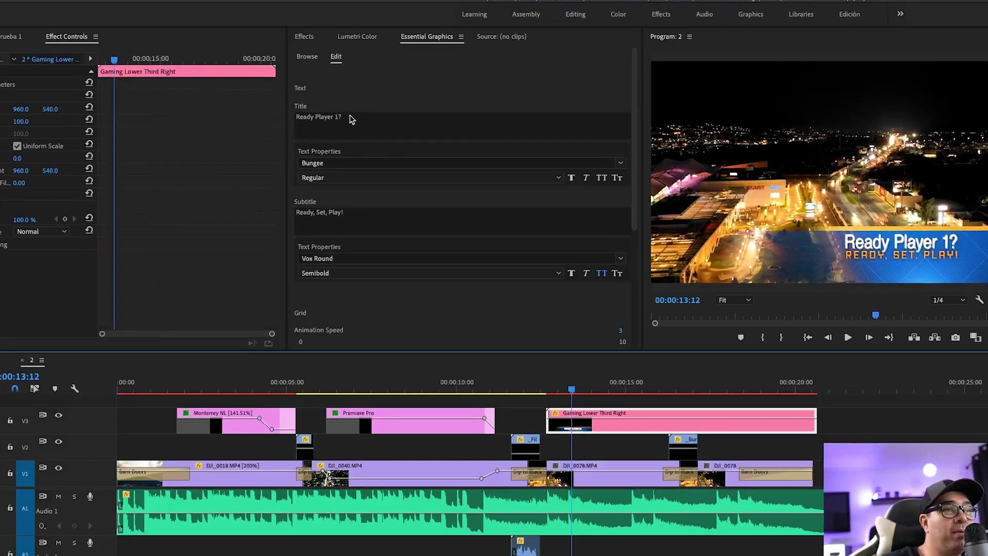
Step: Replace the lower third's 'Ready Player 1?' title with the presenter's name
left_click(346, 118)
type("Danni Hdz")
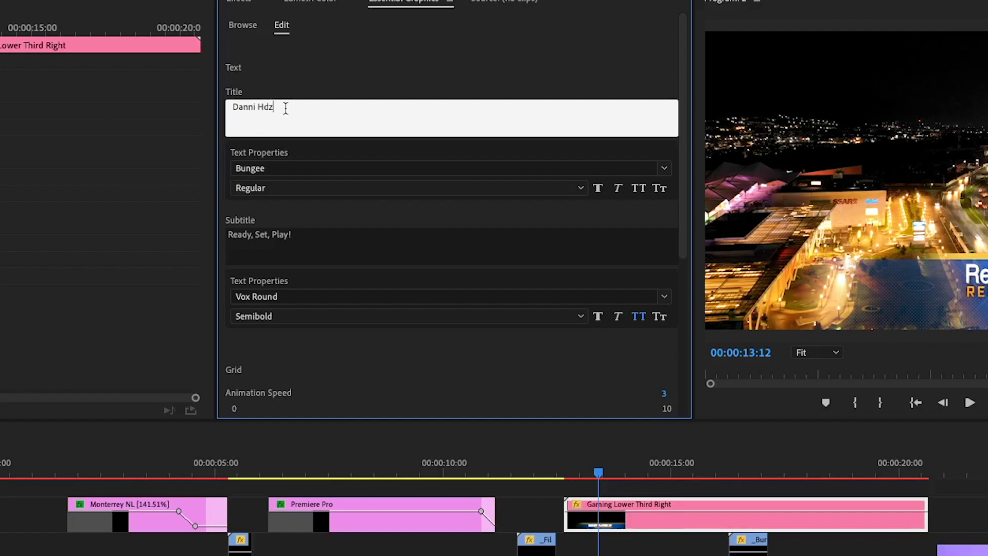
left_click(339, 249)
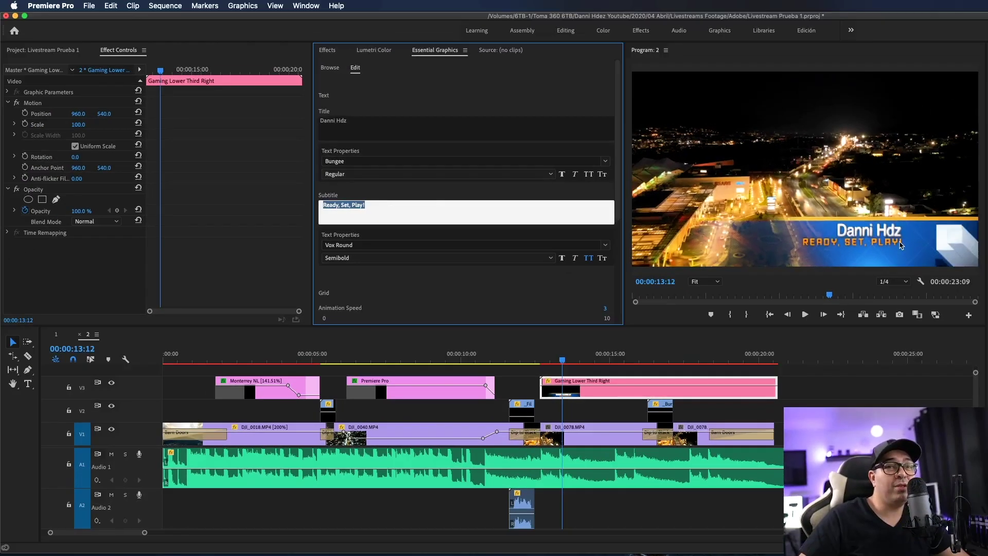
Step: Add opacity keyframes to the lower third clip around 12:21
left_click(538, 358)
left_click_drag(537, 358, 546, 361)
key("p")
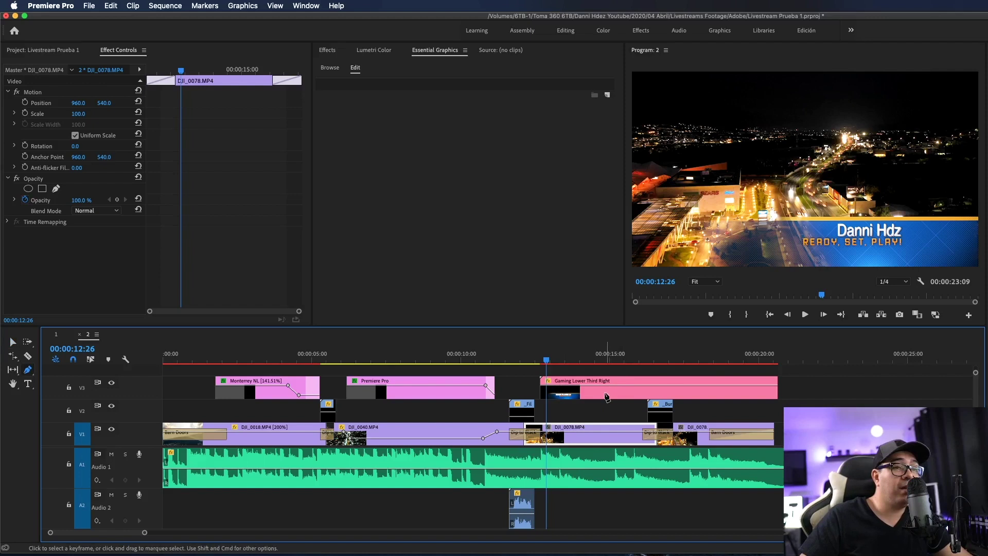
left_click(603, 385)
Step: Test a fade-out to 0 opacity on the lower third, then delete the clip from the timeline
left_click_drag(620, 385, 623, 411)
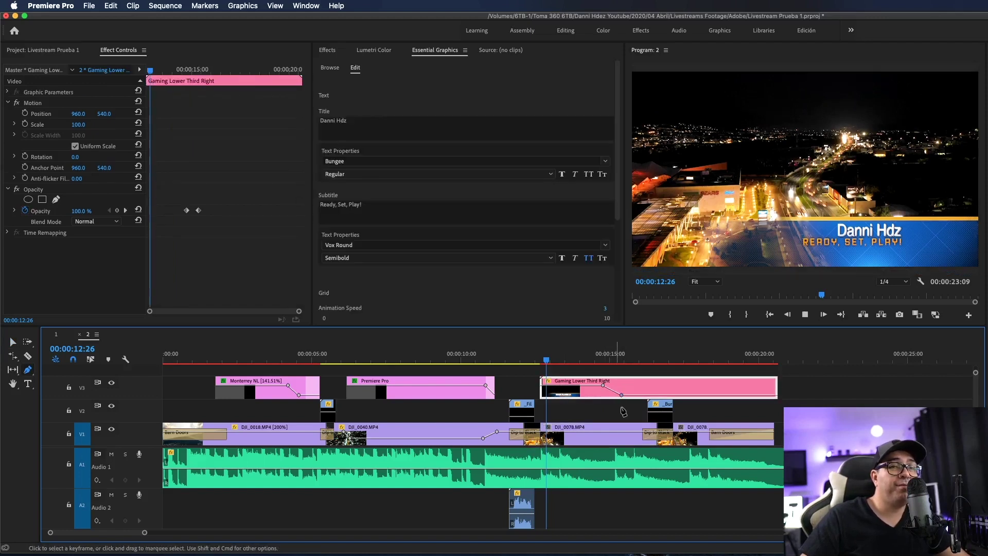
key("space")
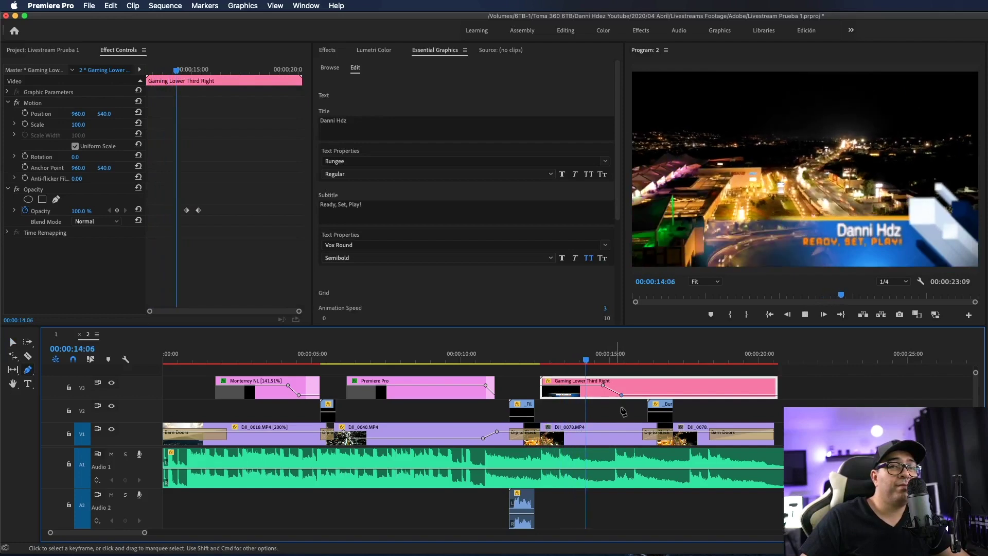
key("space")
left_click(603, 358)
left_click_drag(603, 358, 629, 359)
key("v")
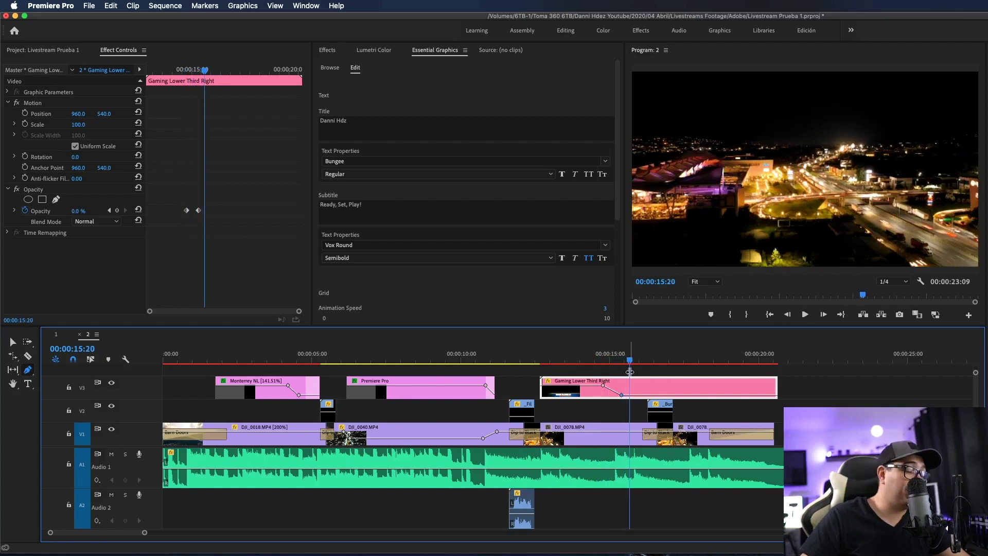
key("Delete")
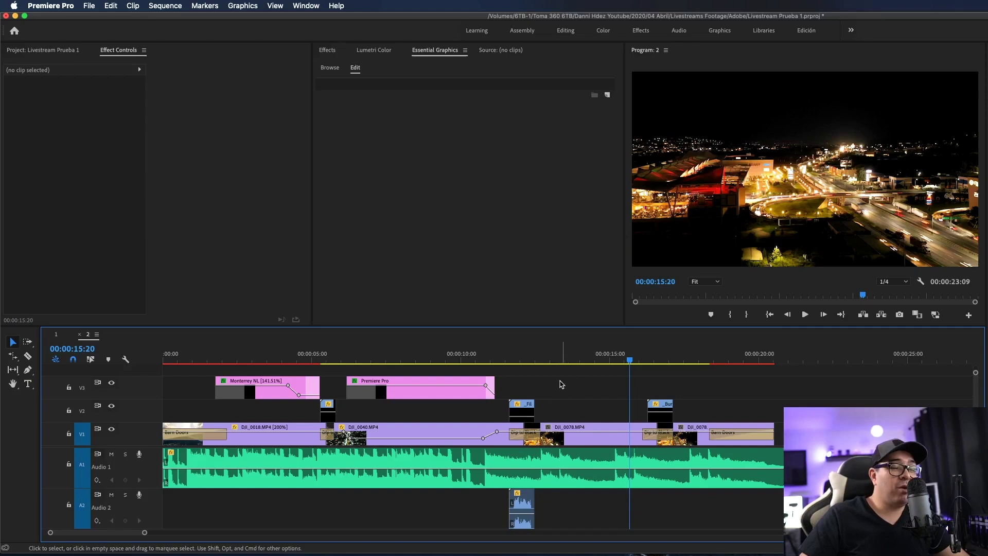
Step: Find the Scene 23 kinetic typography template in My Templates and place it above DJI_0078
left_click(328, 68)
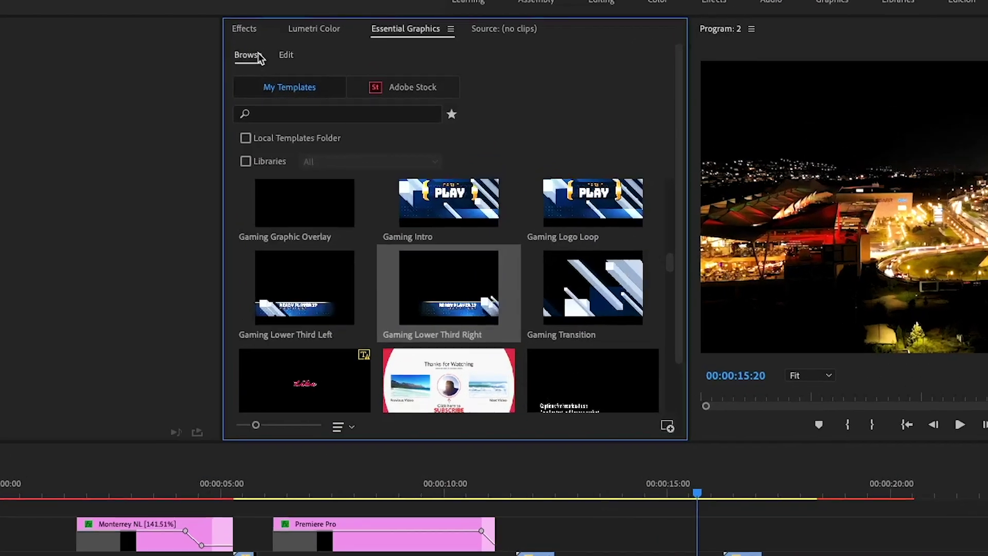
scroll(508, 186, "down", 5)
scroll(518, 257, "down", 3)
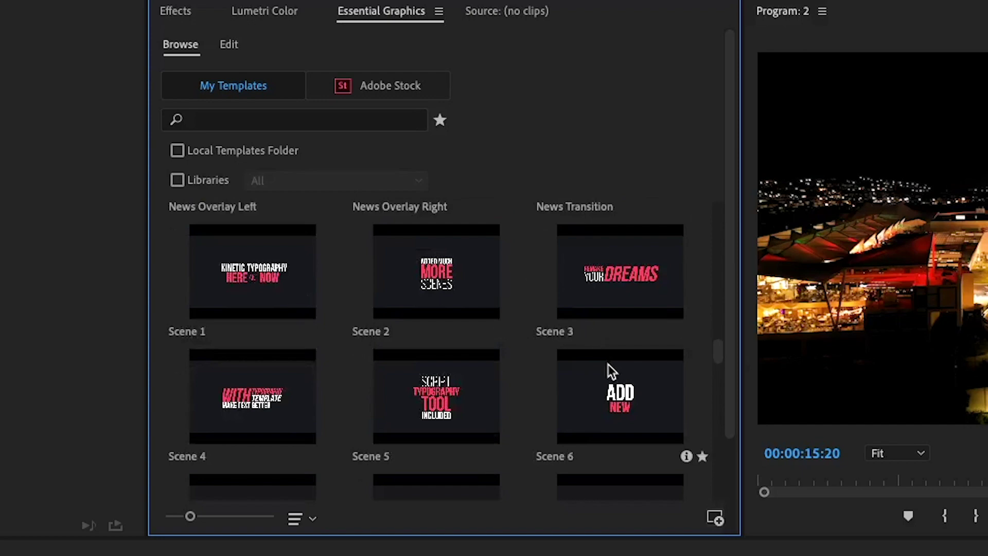
scroll(610, 371, "down", 3)
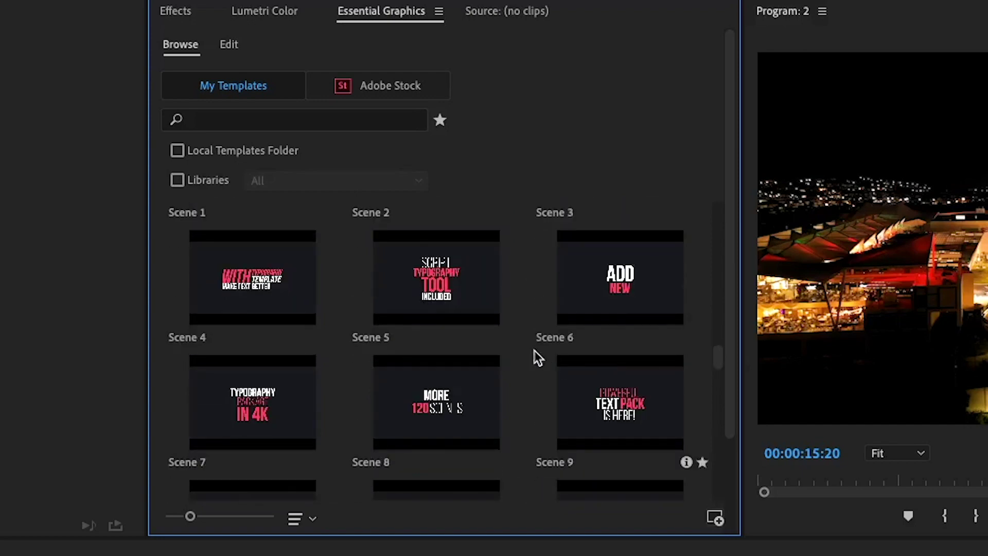
scroll(507, 355, "down", 3)
mouse_move(504, 353)
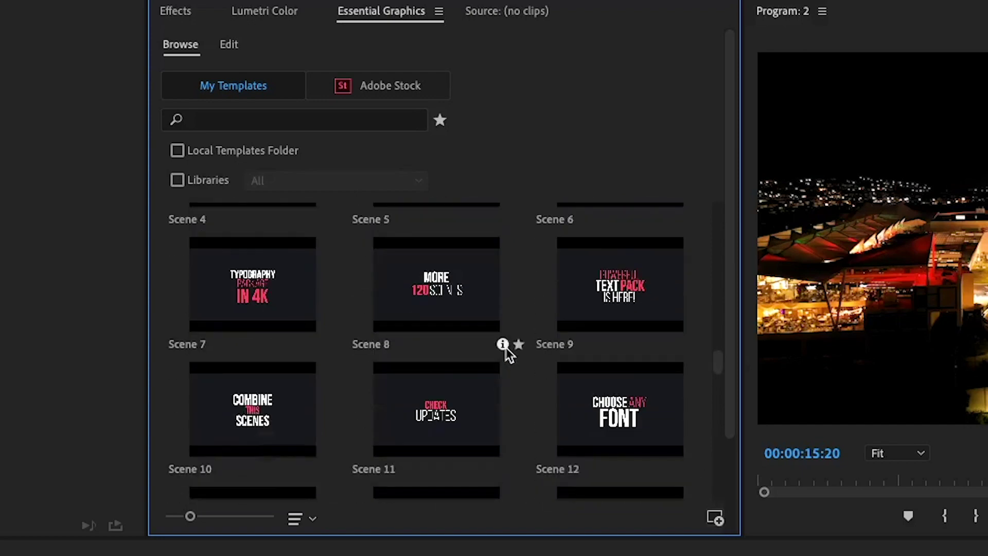
scroll(505, 350, "down", 2)
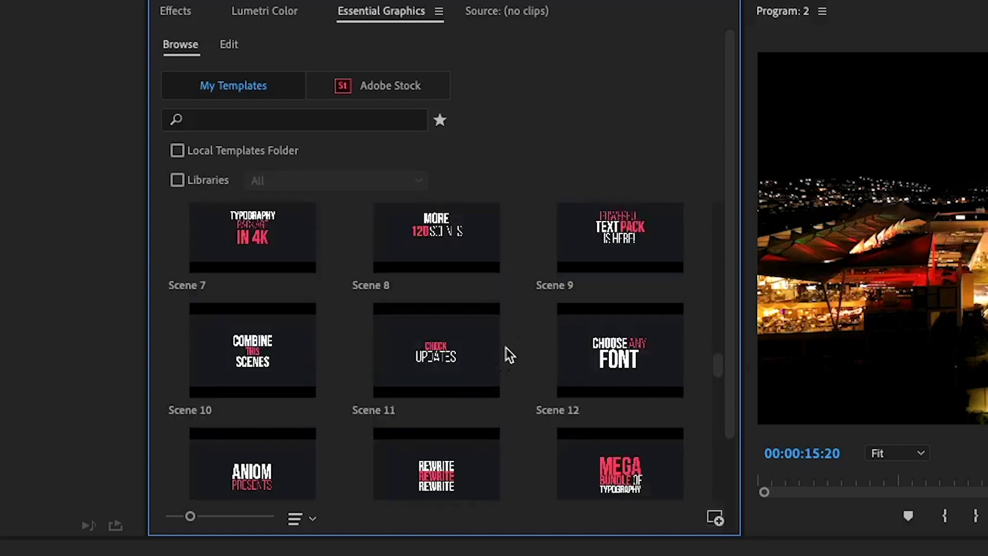
scroll(507, 355, "down", 2)
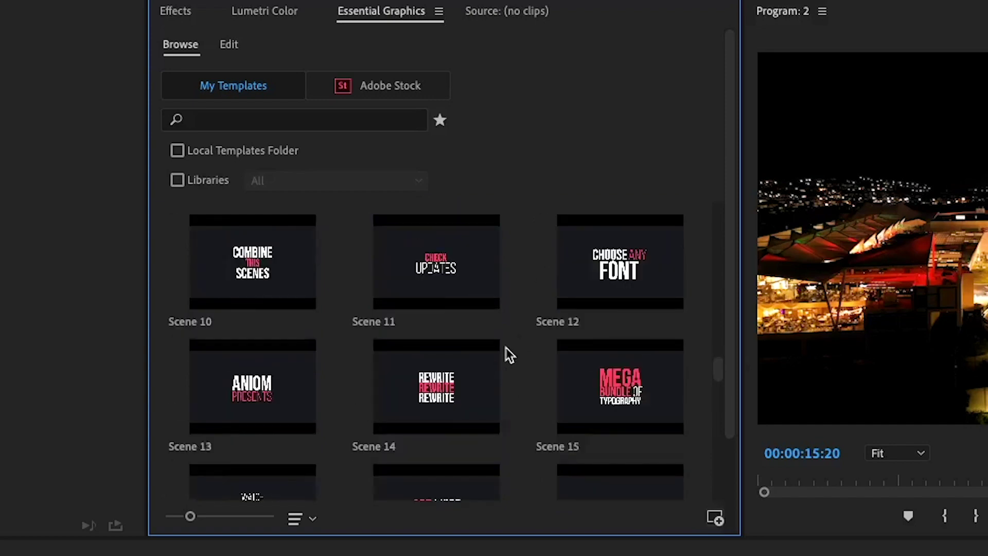
scroll(507, 355, "down", 1)
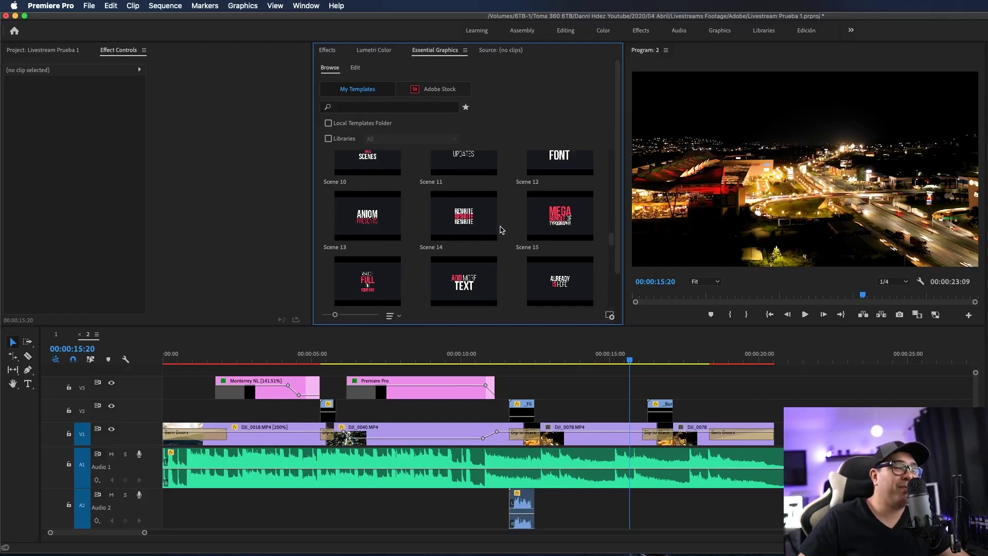
scroll(502, 230, "down", 2)
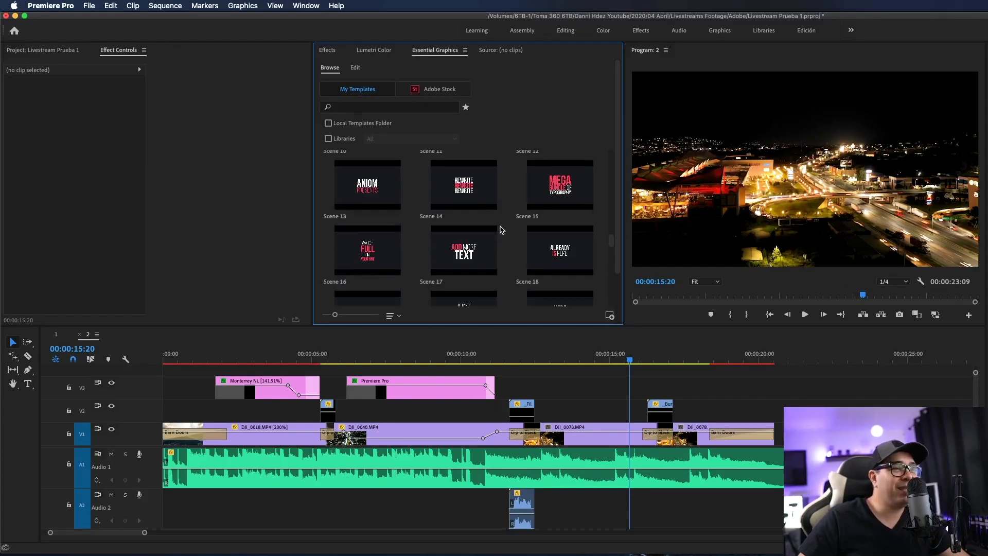
scroll(502, 229, "down", 2)
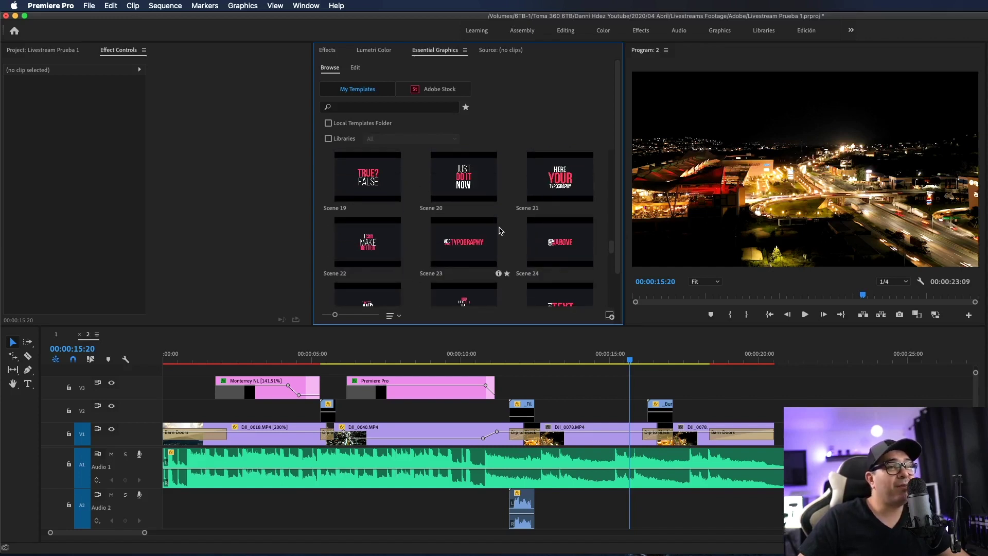
left_click(461, 249)
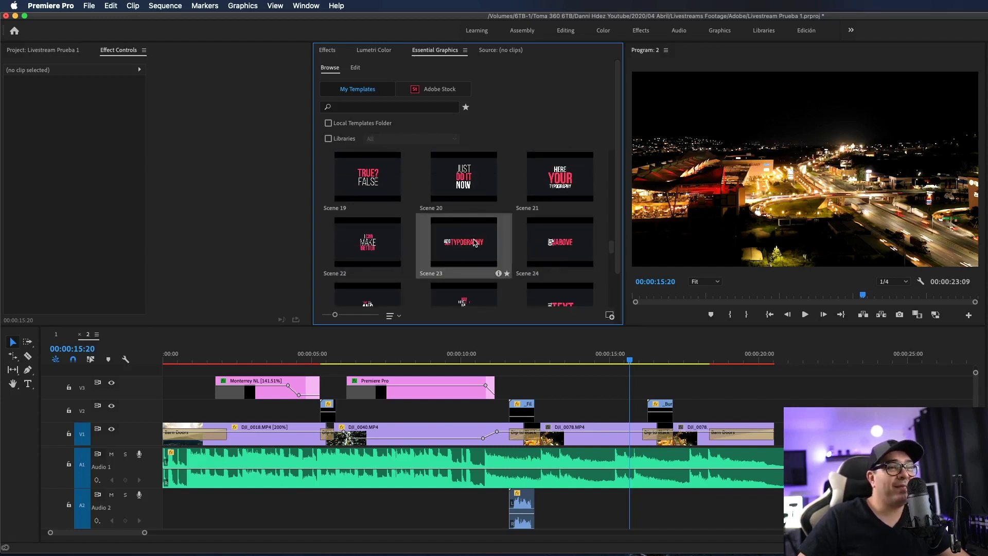
mouse_move(544, 374)
left_mouse_down()
mouse_move(555, 398)
mouse_move(538, 396)
left_mouse_up()
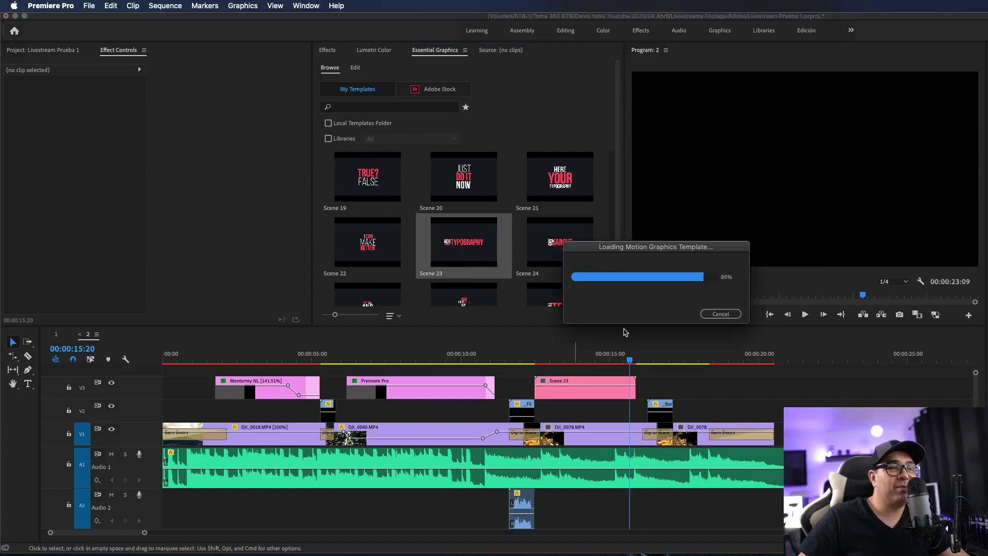
Step: Set the Scene 23 clip's Motion Scale to 50 in Effect Controls
left_click(578, 358)
left_click(585, 359)
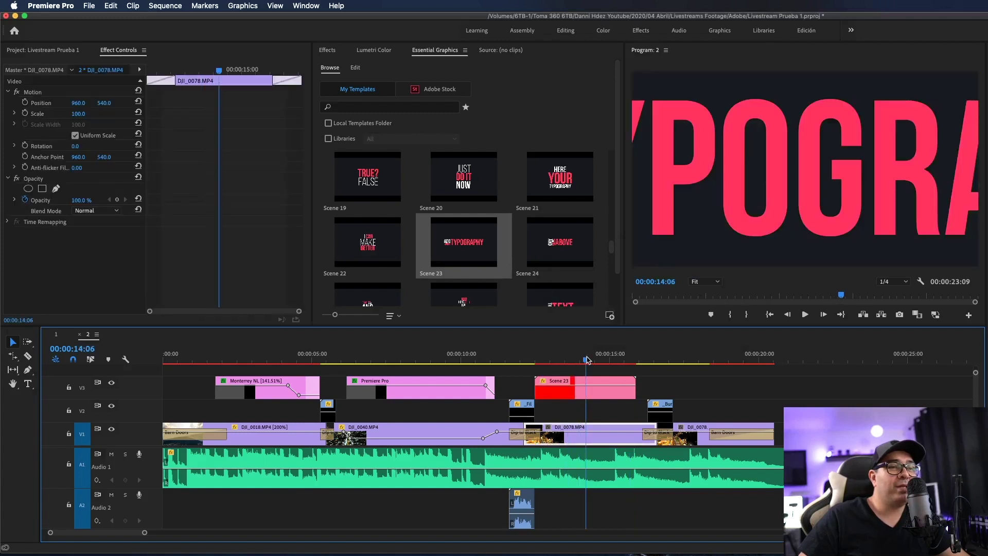
left_click(586, 391)
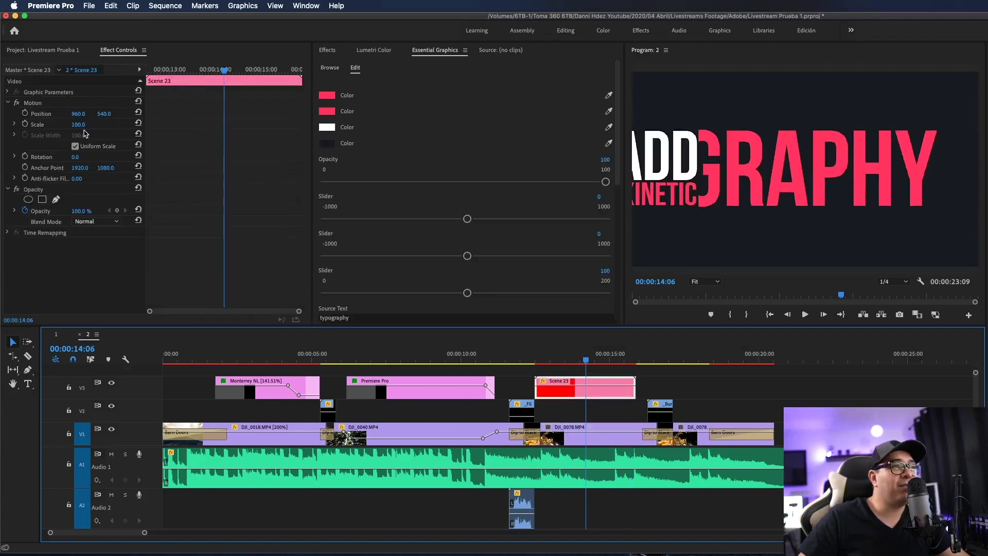
left_click(85, 123)
type("50")
key("Return")
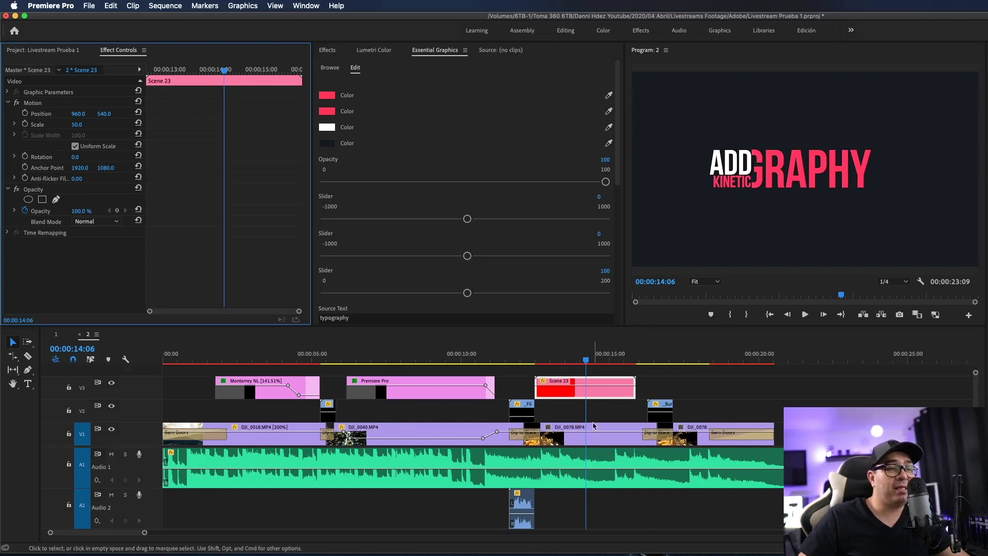
left_click(601, 394)
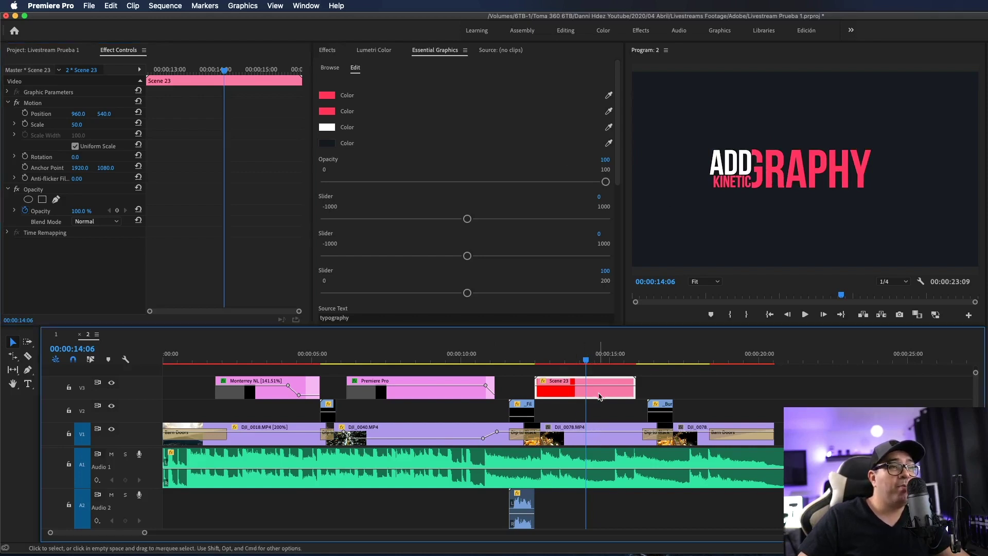
Step: Set the Scene 23 template's Opacity to 85
left_click_drag(606, 182, 313, 180)
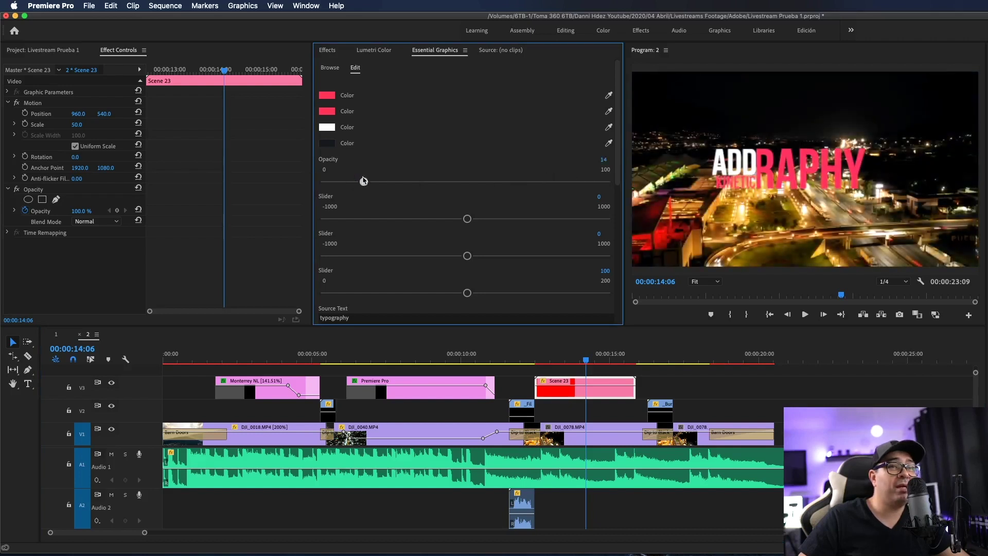
left_click_drag(338, 180, 551, 182)
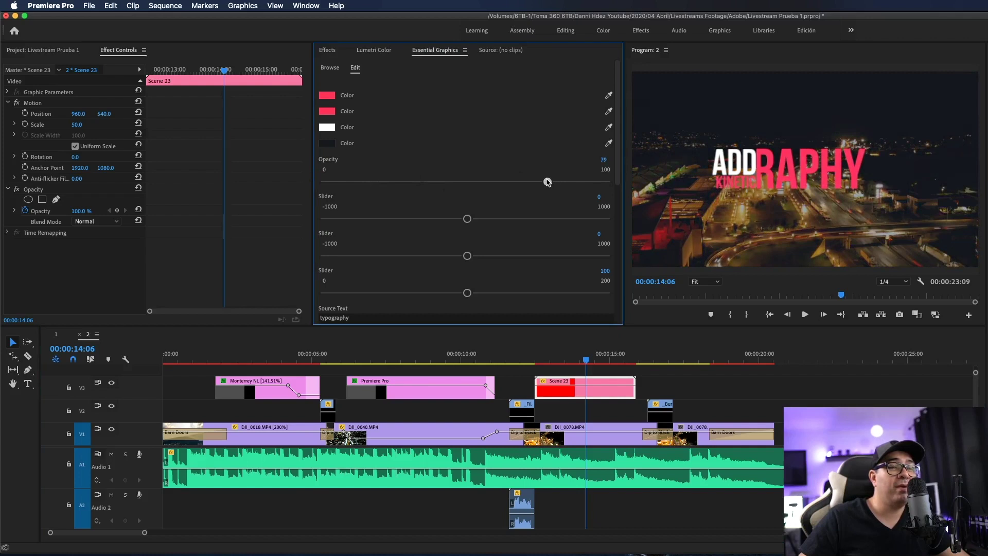
left_click_drag(547, 182, 562, 180)
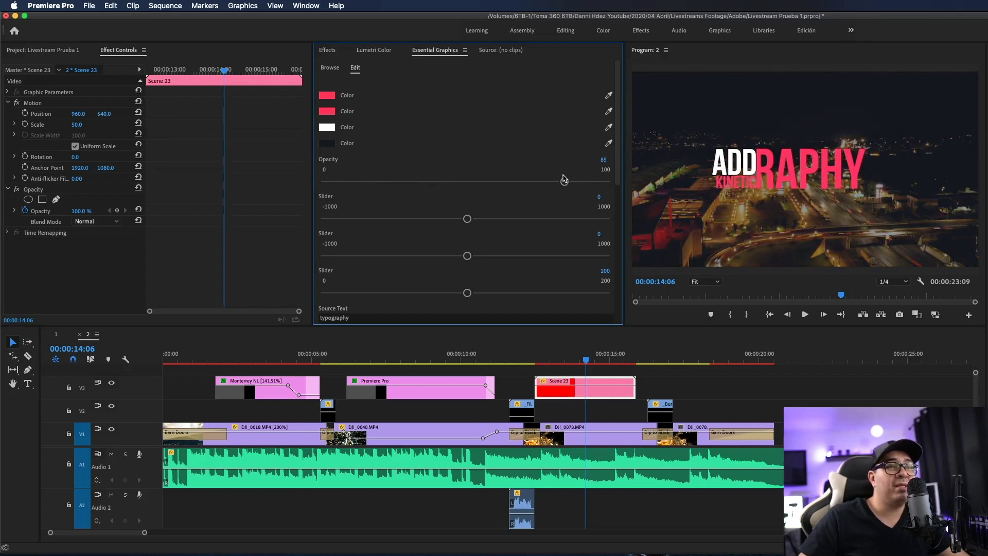
Step: Color the big GRAPHY word light blue (7BB5E9)
left_click(327, 96)
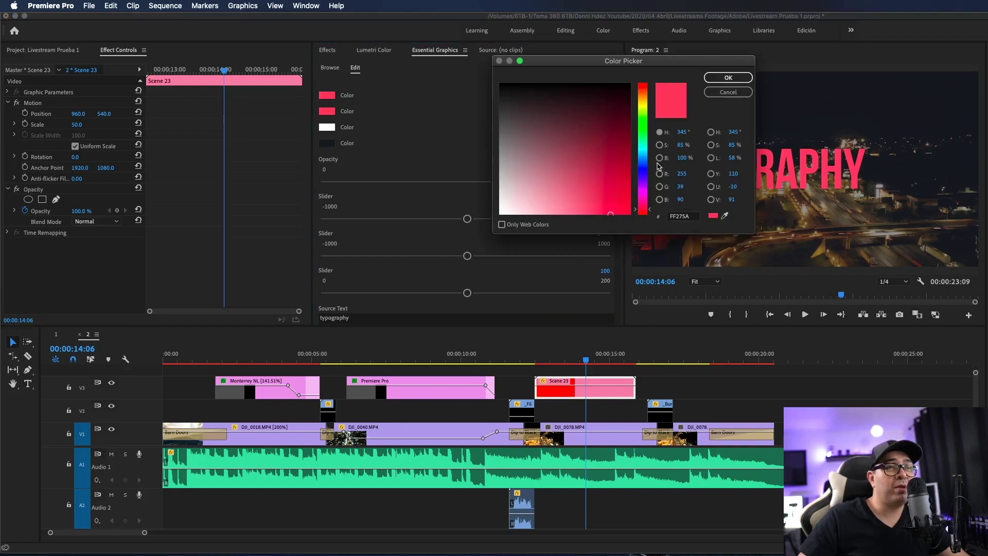
left_click_drag(644, 171, 646, 162)
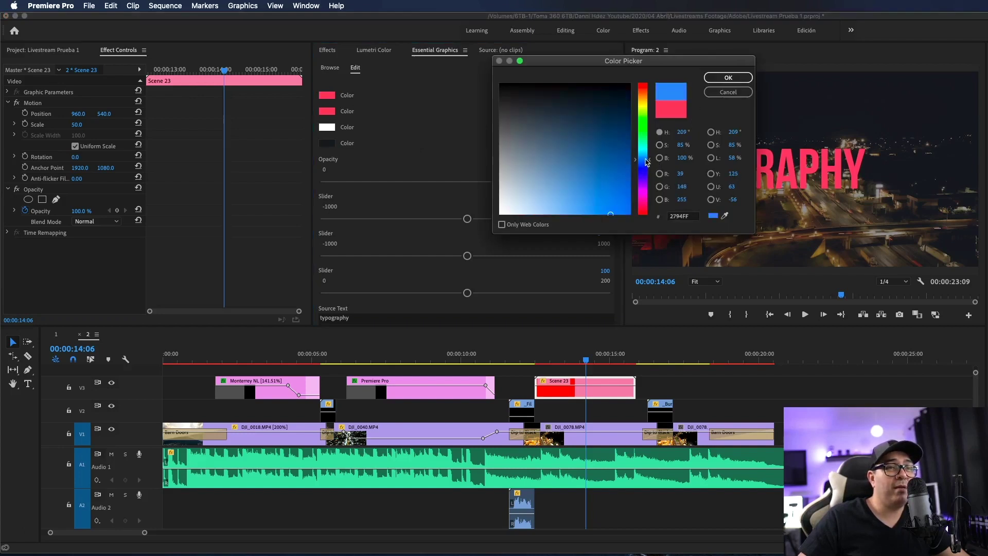
left_click(560, 202)
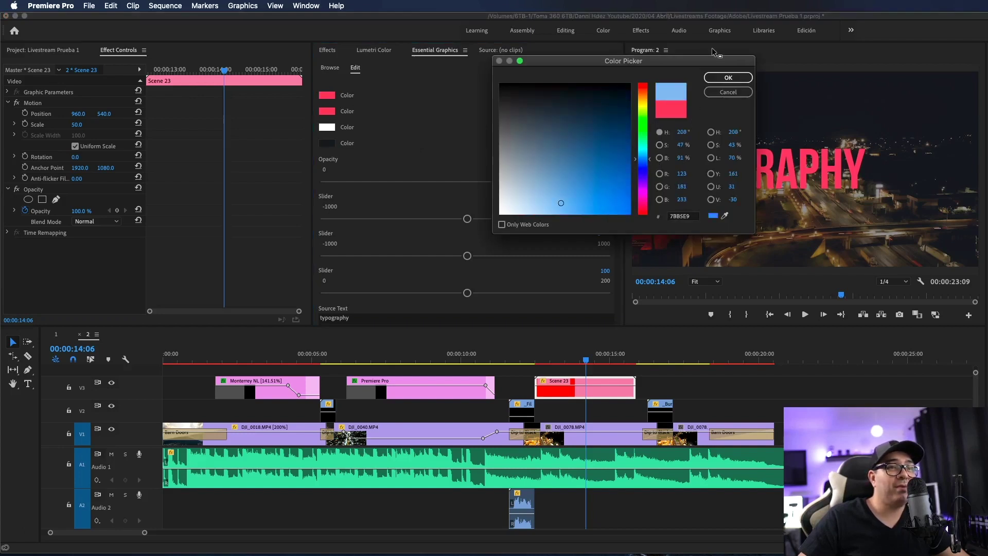
left_click(725, 77)
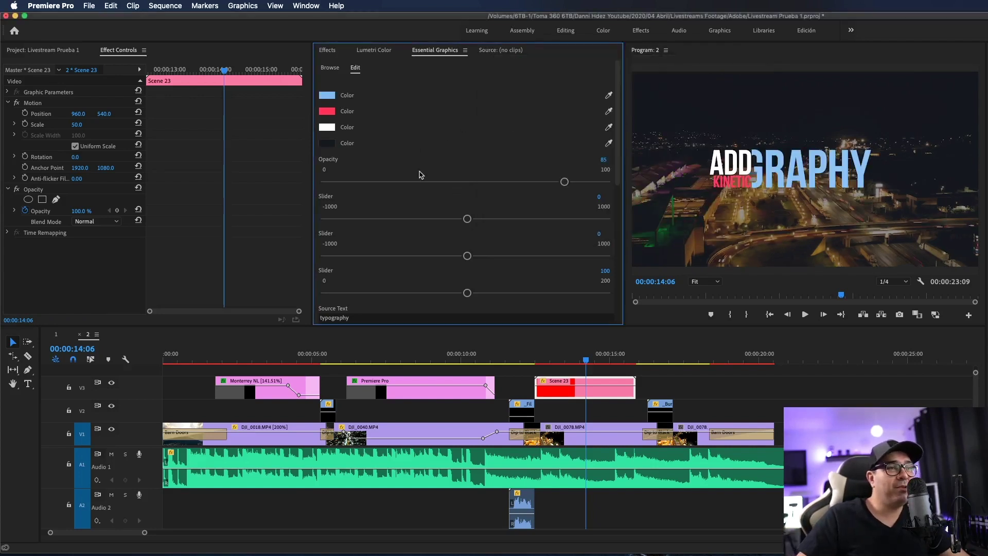
Step: At 14:28, change the title's first two lines from add and kinetic to Hoy and Aprendemos
scroll(453, 124, "down", 1)
scroll(454, 124, "down", 2)
scroll(454, 126, "down", 2)
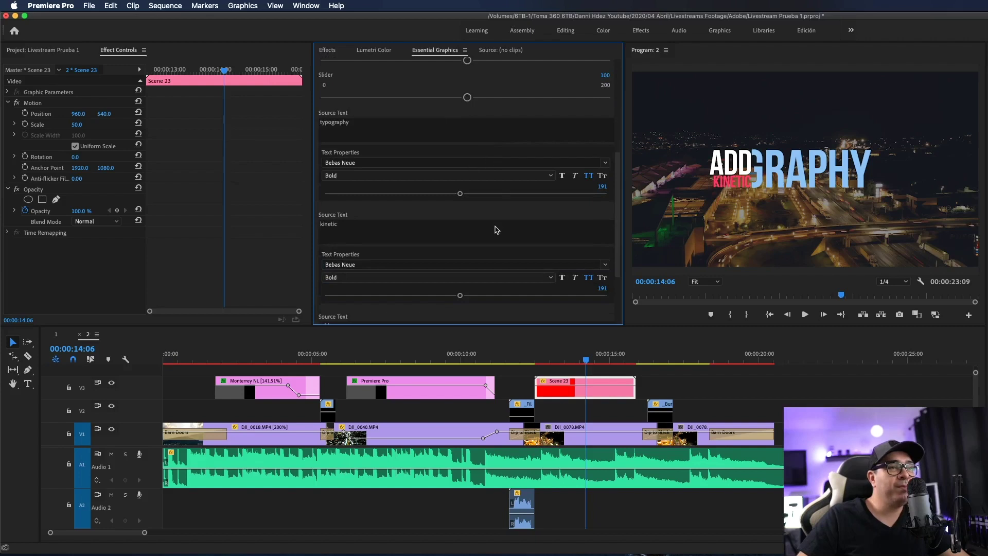
scroll(496, 230, "down", 2)
scroll(497, 229, "down", 1)
scroll(493, 240, "down", 1)
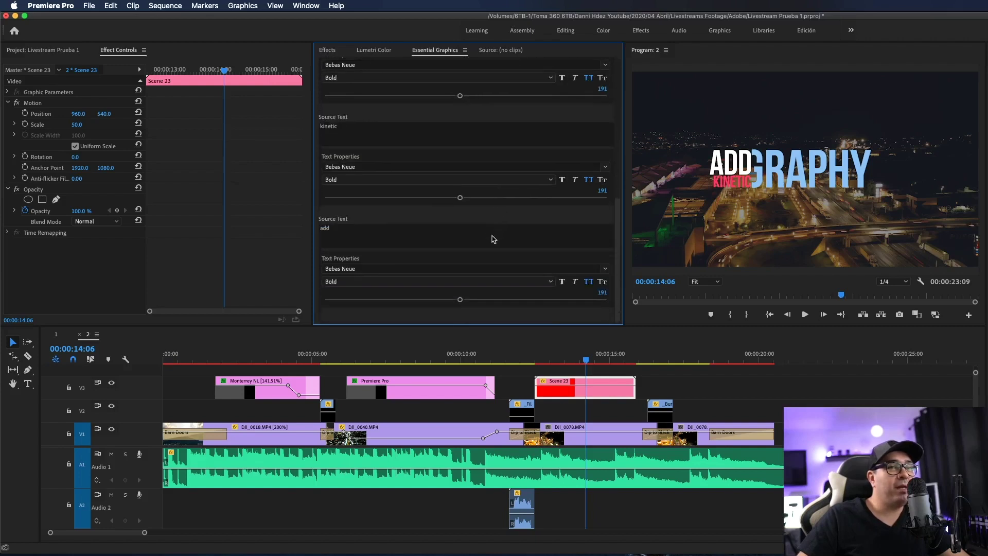
left_click_drag(580, 359, 608, 359)
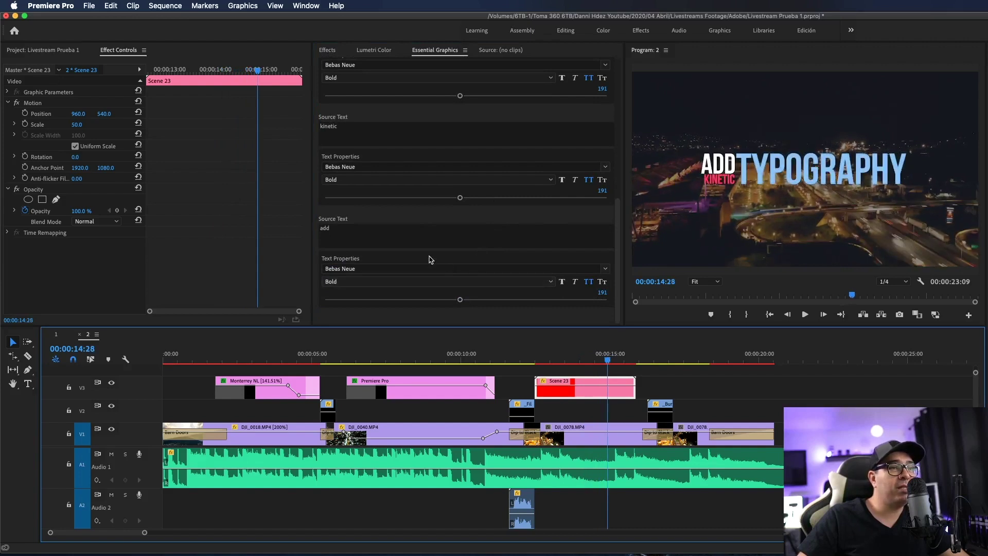
left_click(362, 228)
type("Aprenderemos")
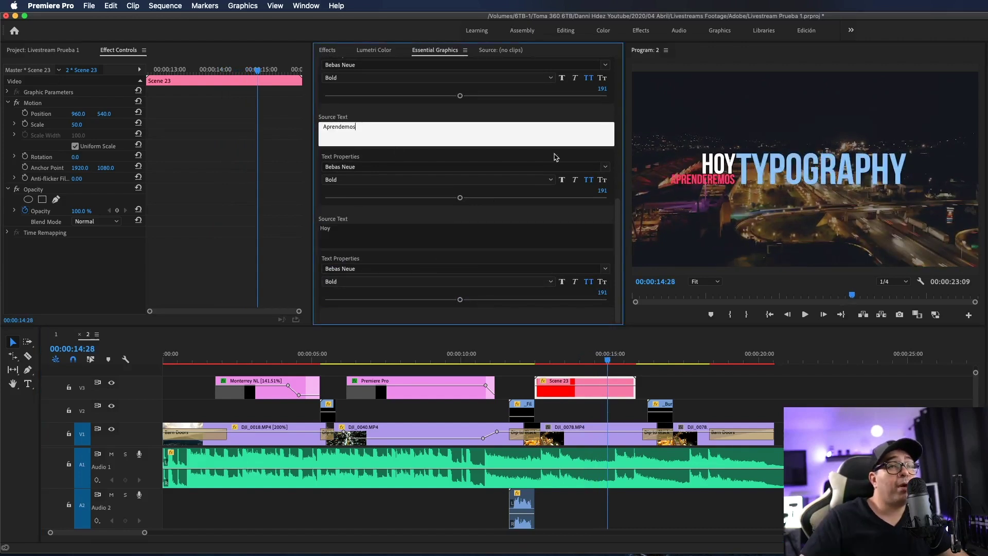
left_click(588, 180)
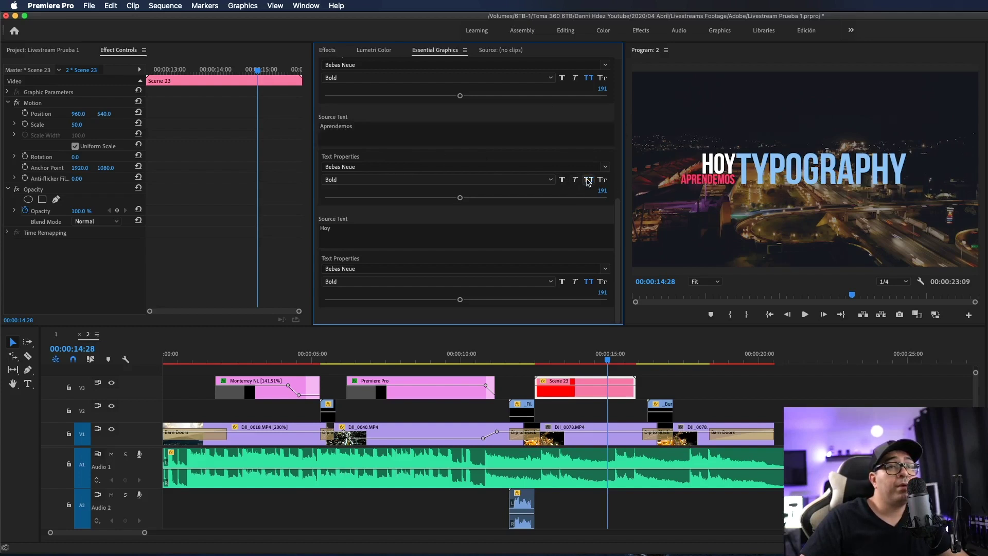
Step: Replace the typography line with Títulos and play the title to check the animation
scroll(551, 163, "up", 2)
scroll(540, 155, "up", 2)
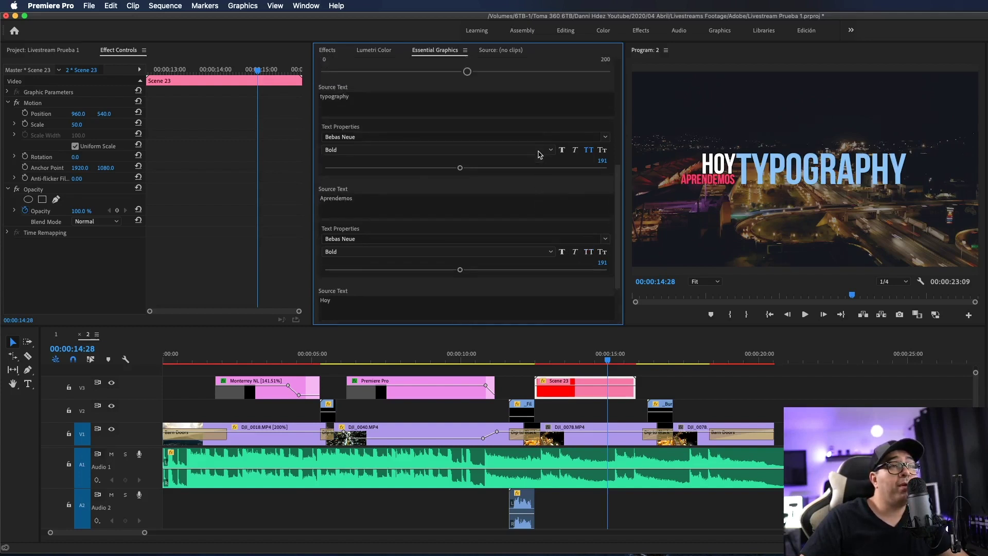
left_click(366, 97)
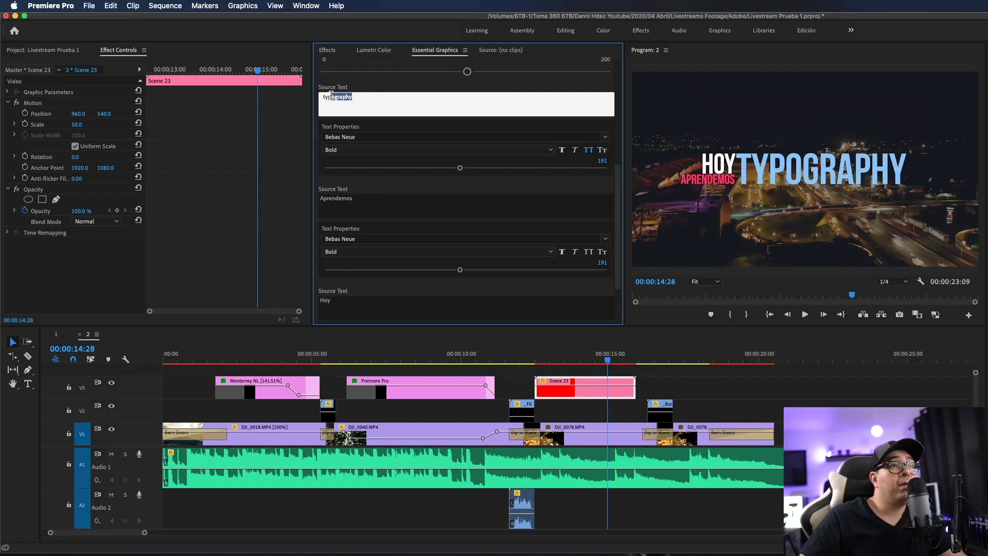
type("T")
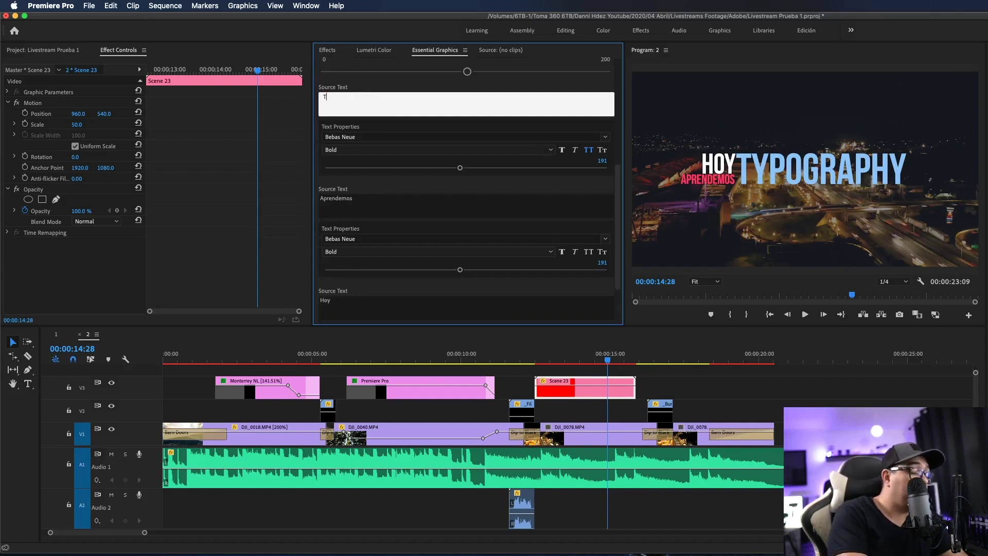
type("ítulos")
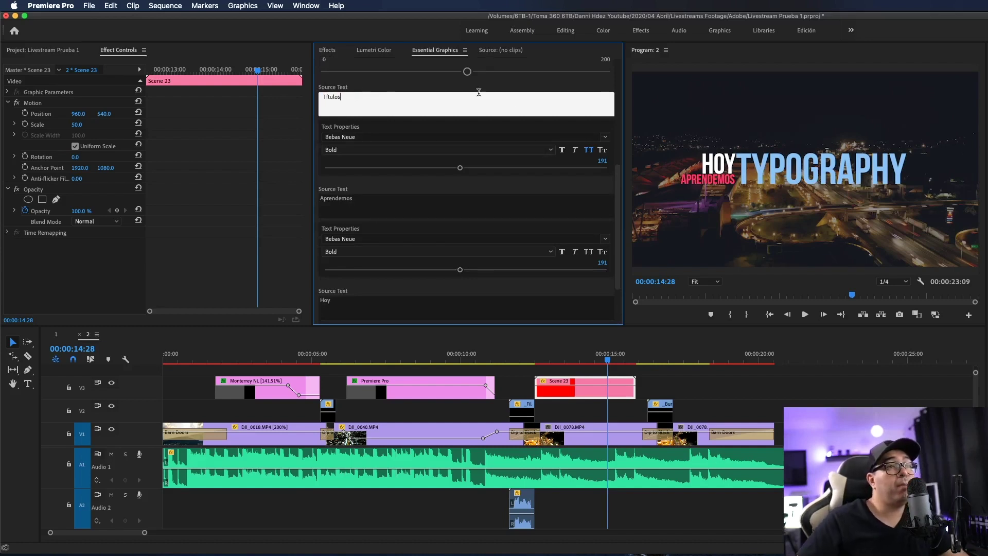
left_click_drag(581, 358, 599, 358)
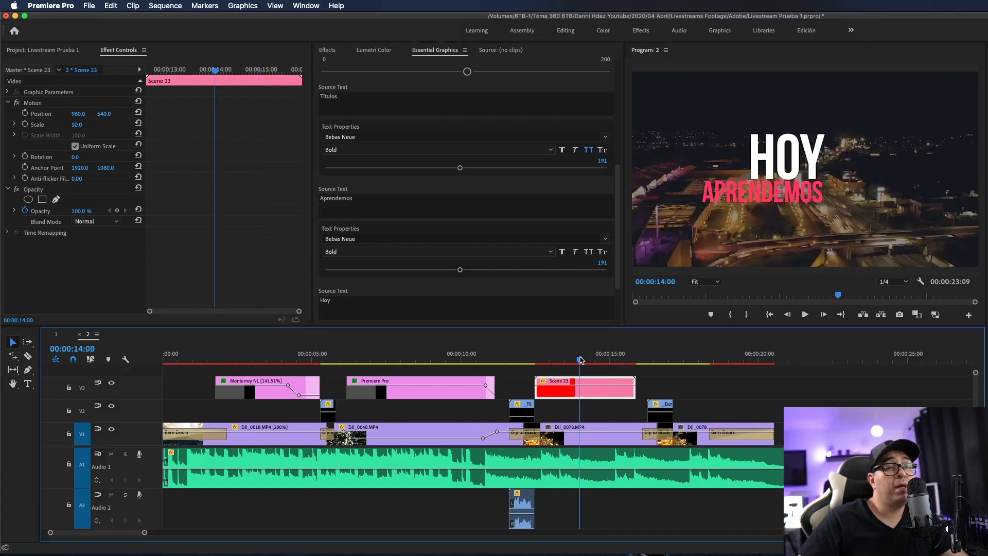
key("space")
key("space")
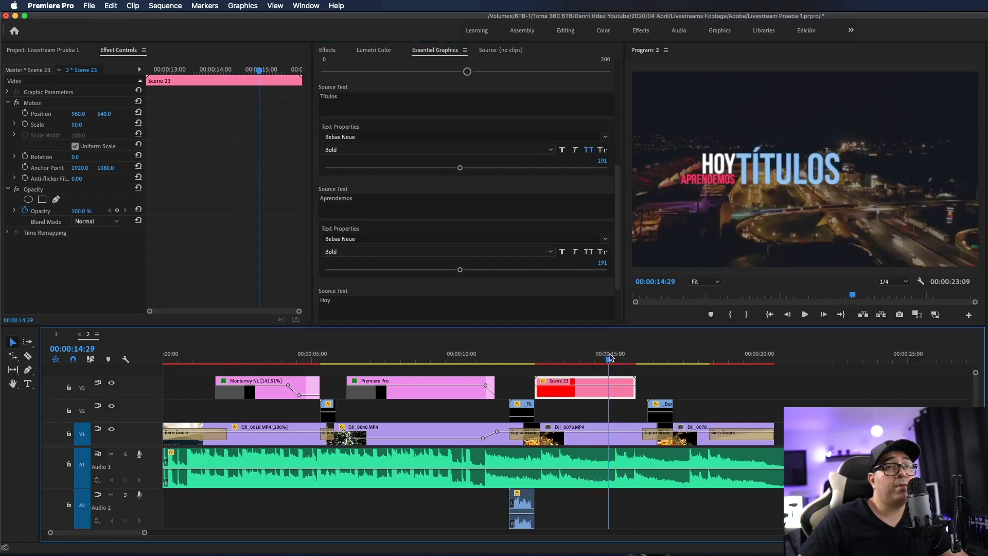
left_click(533, 356)
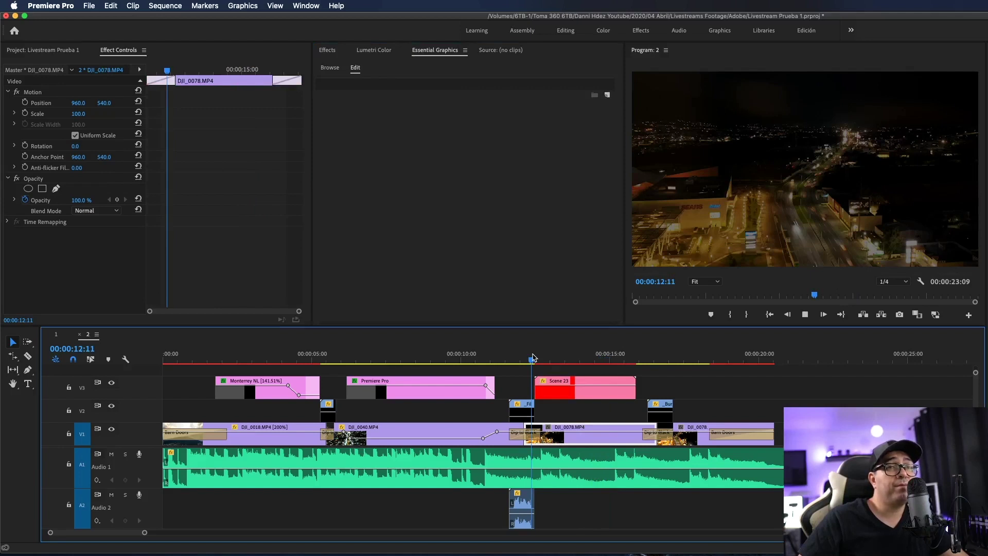
Step: Scrub from 12:18 through the HOY APRENDEMOS animation, then return to browsing My Templates
left_click(539, 357)
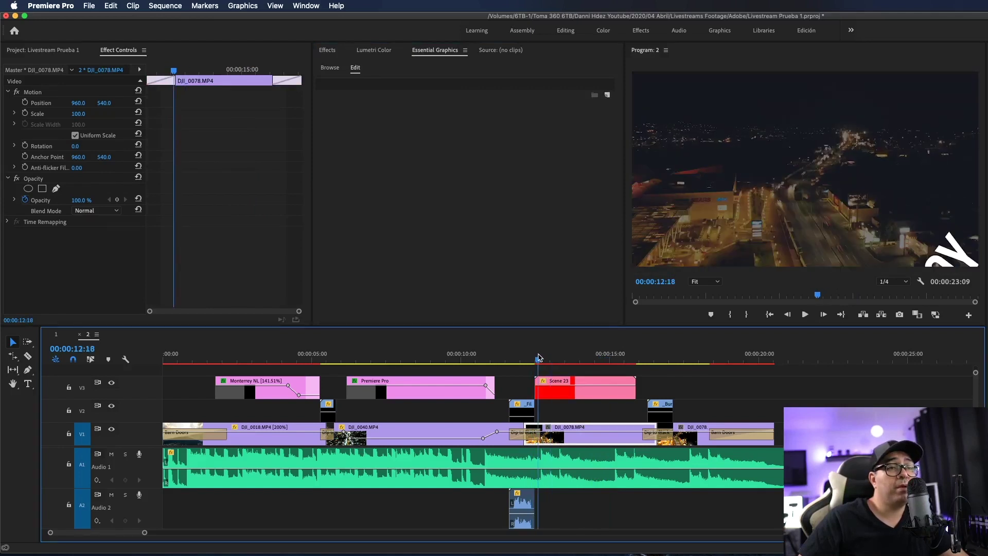
left_click_drag(539, 356, 561, 355)
left_click_drag(566, 355, 575, 356)
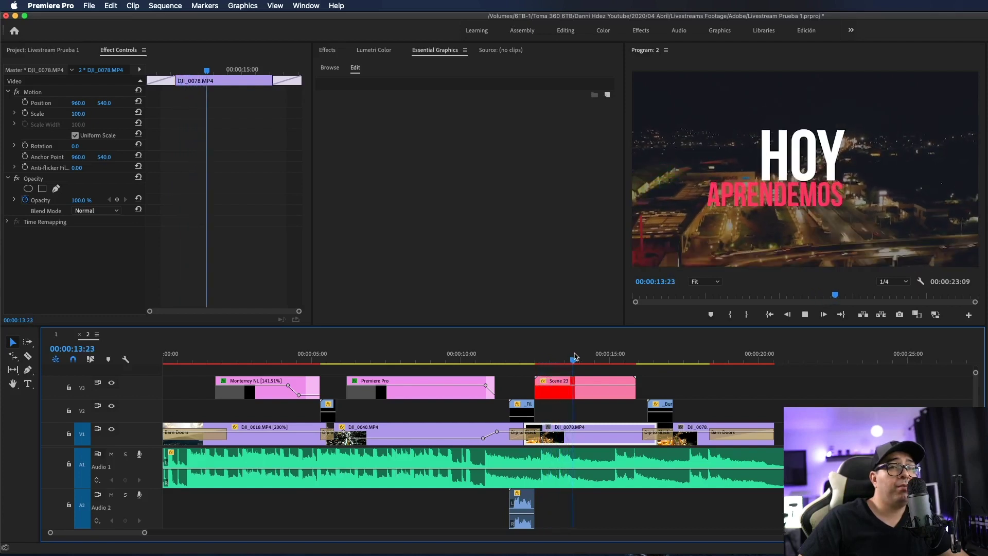
left_click_drag(576, 356, 678, 359)
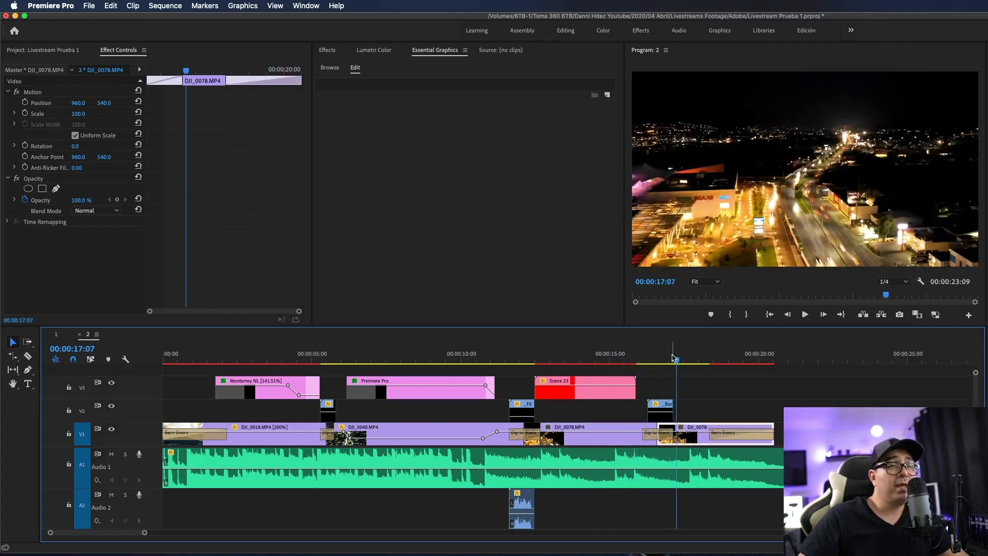
left_click(333, 68)
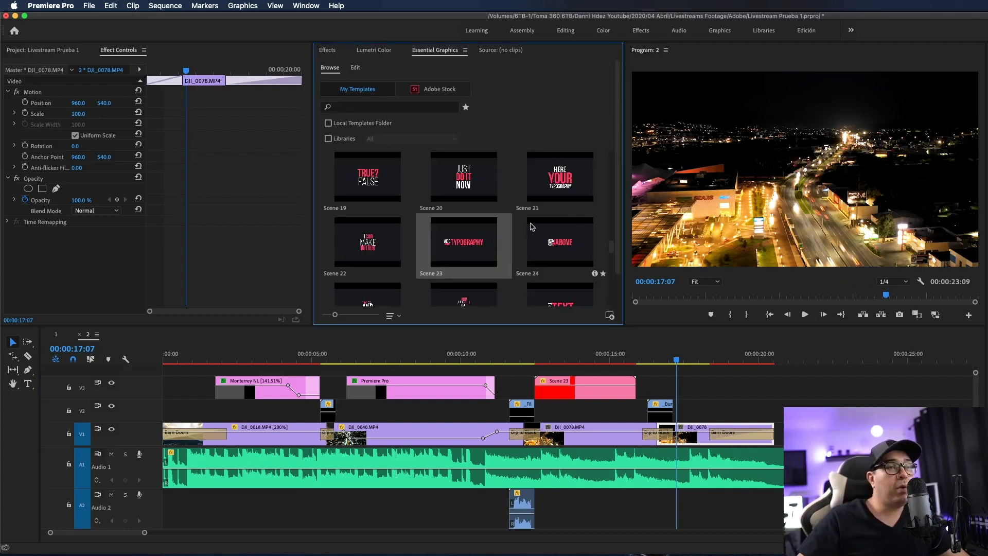
Step: Place the Film Title template on track V3 at the end of the sequence
scroll(514, 229, "up", 3)
scroll(515, 229, "up", 2)
scroll(515, 229, "up", 2)
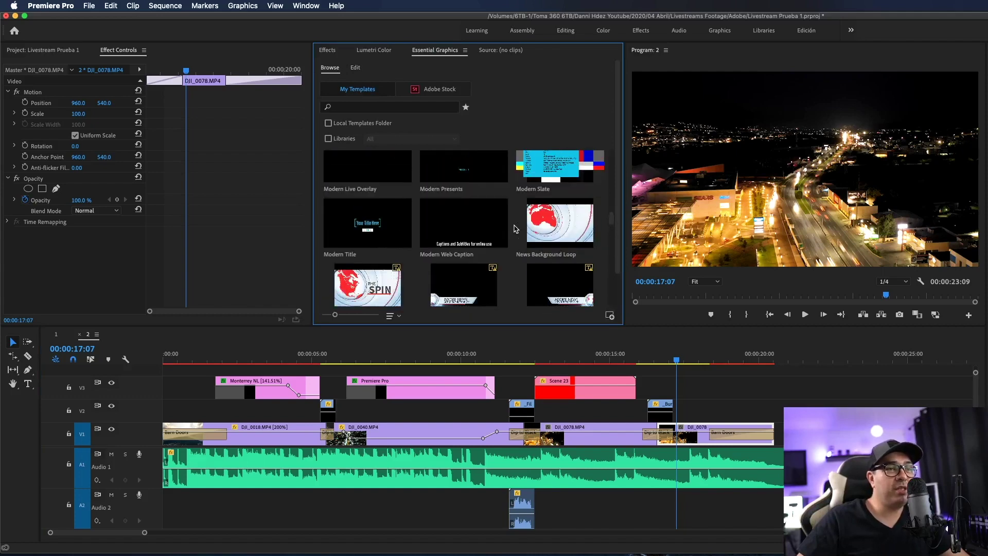
scroll(516, 229, "up", 2)
scroll(516, 228, "up", 2)
scroll(515, 228, "up", 2)
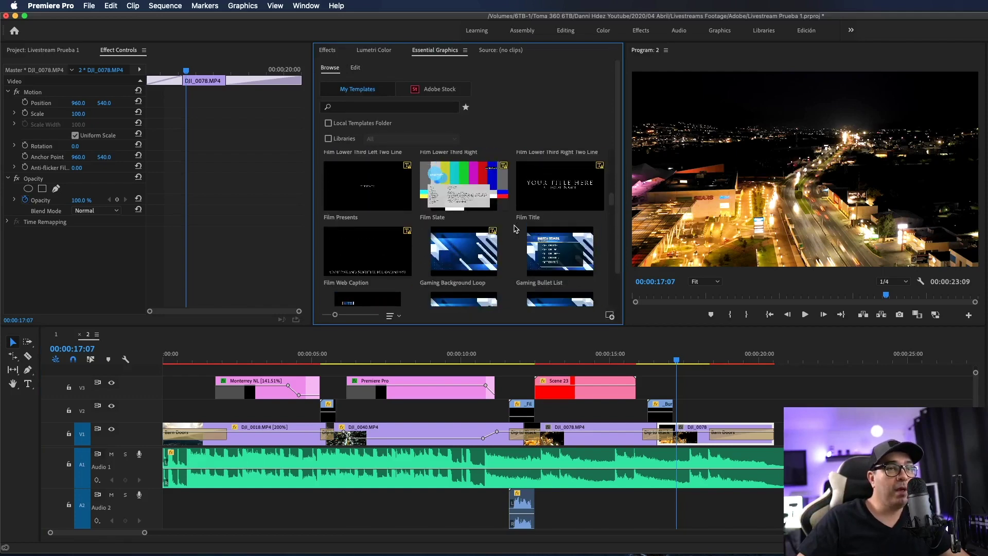
scroll(515, 228, "up", 1)
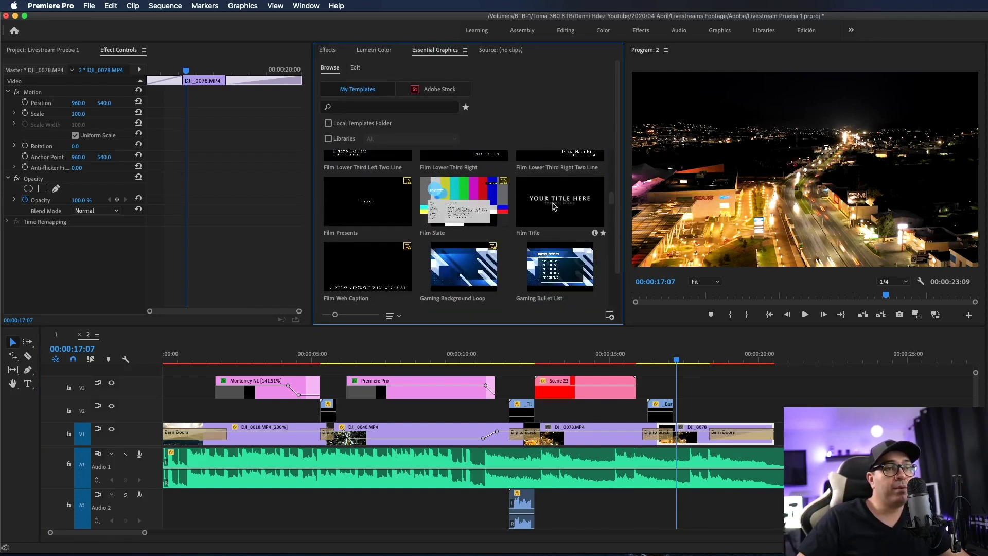
left_click_drag(689, 361, 730, 392)
Step: Preview the YOUR TITLE HERE clip and shift it about one second later
left_click(749, 359)
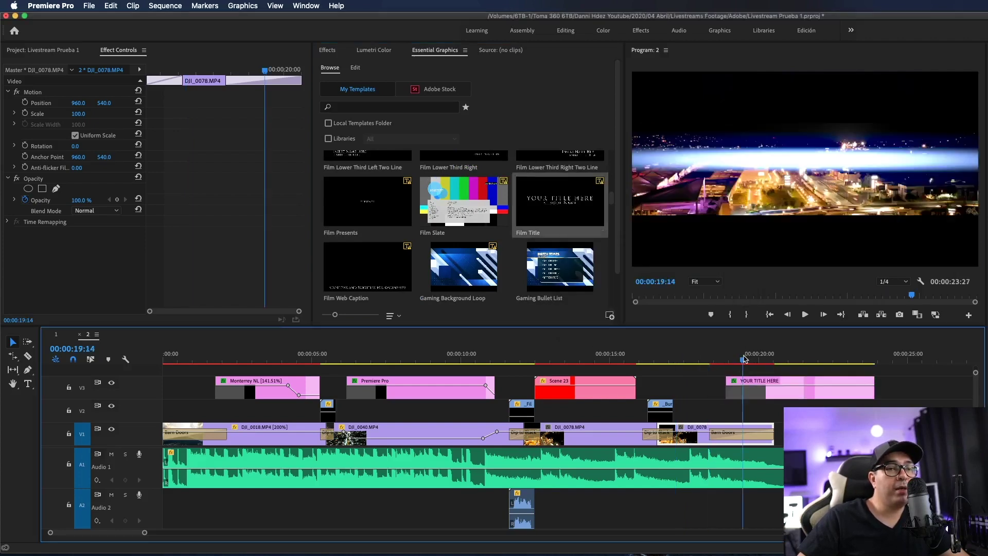
left_click_drag(751, 358, 783, 358)
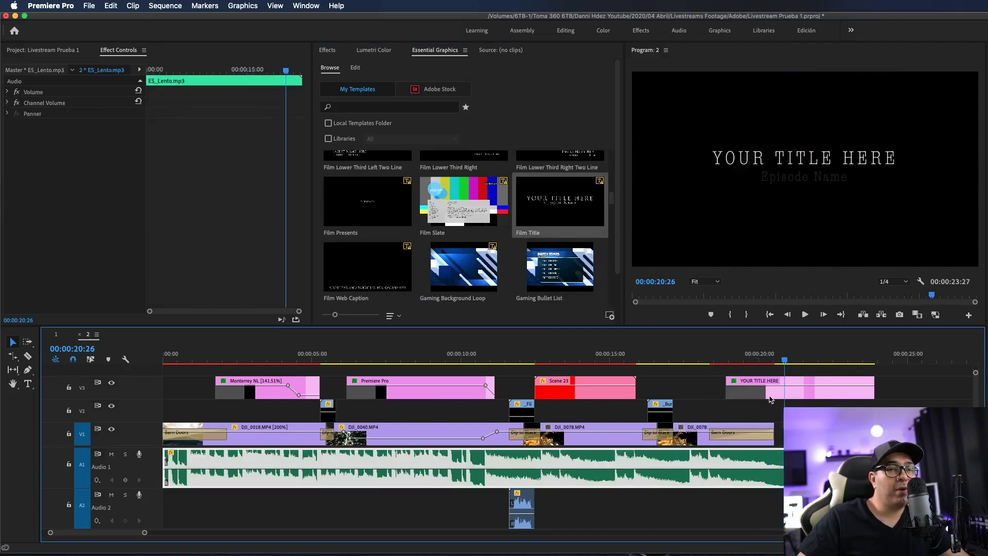
mouse_move(761, 398)
left_mouse_down()
mouse_move(786, 396)
mouse_move(767, 357)
left_mouse_up()
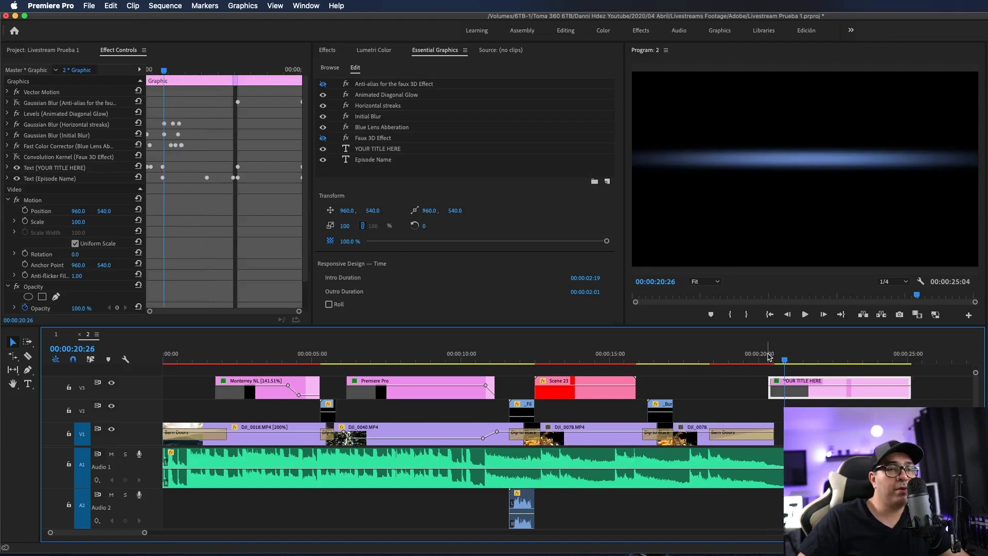
Step: At 22:29, replace the film title's YOUR TITLE HERE text with 'muchas gracias'
left_click(766, 357)
scroll(780, 403, "right", 3)
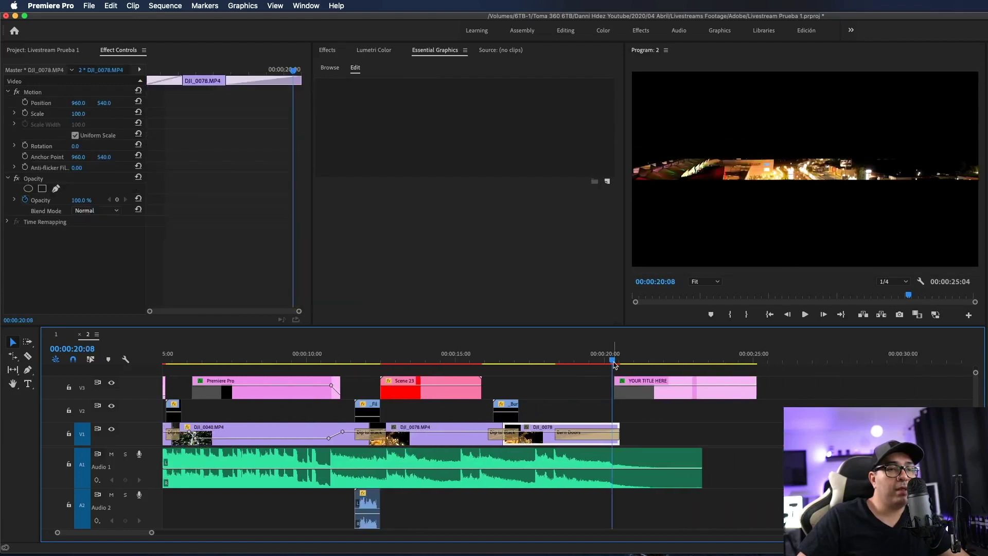
left_click_drag(615, 363, 672, 364)
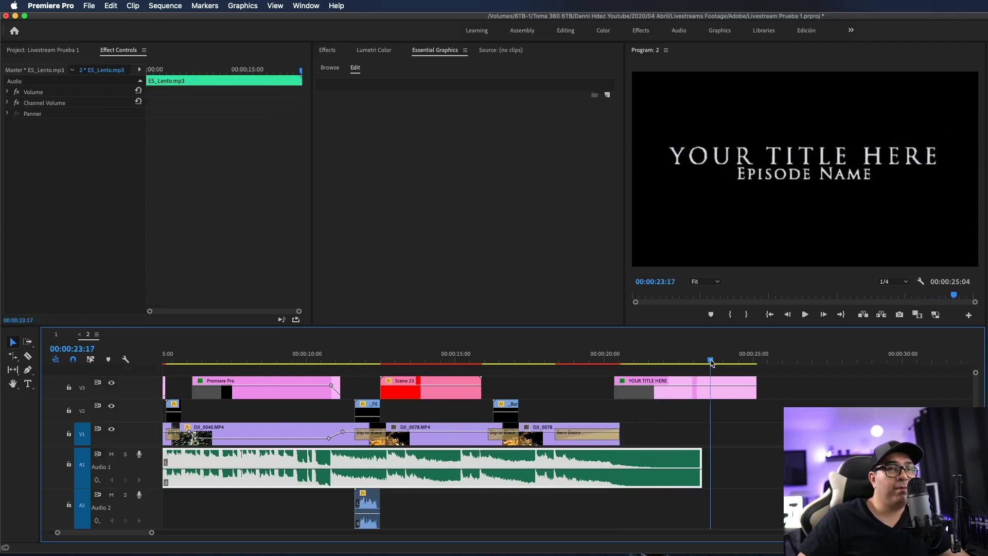
left_click_drag(671, 351, 693, 360)
left_click(675, 389)
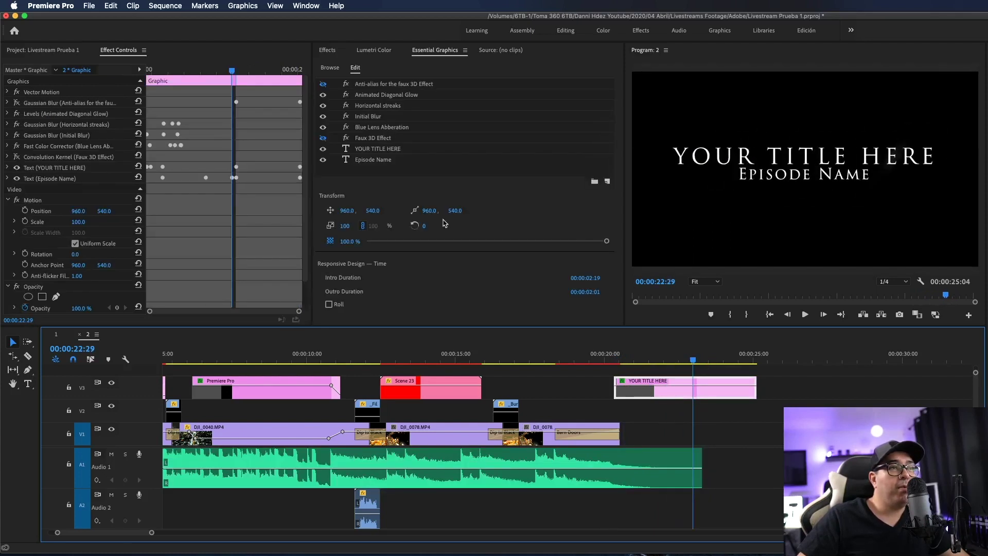
left_click(378, 148)
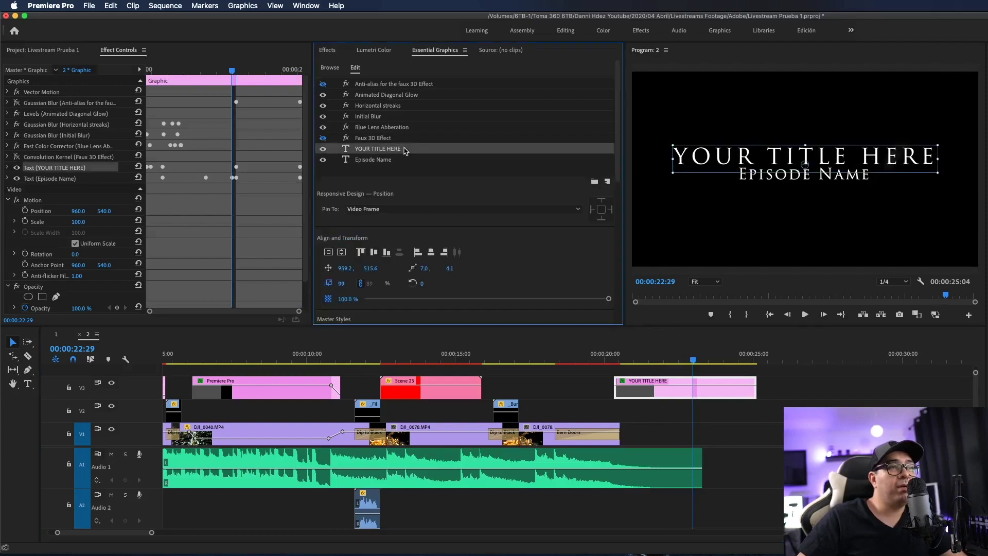
key("BackSpace")
type("m")
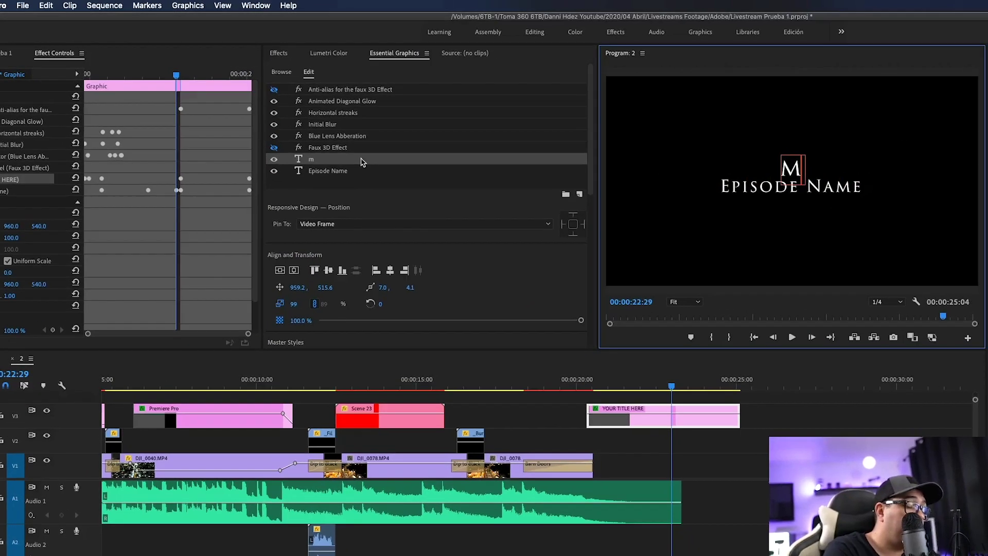
type("uchas")
type(" g")
type("rac")
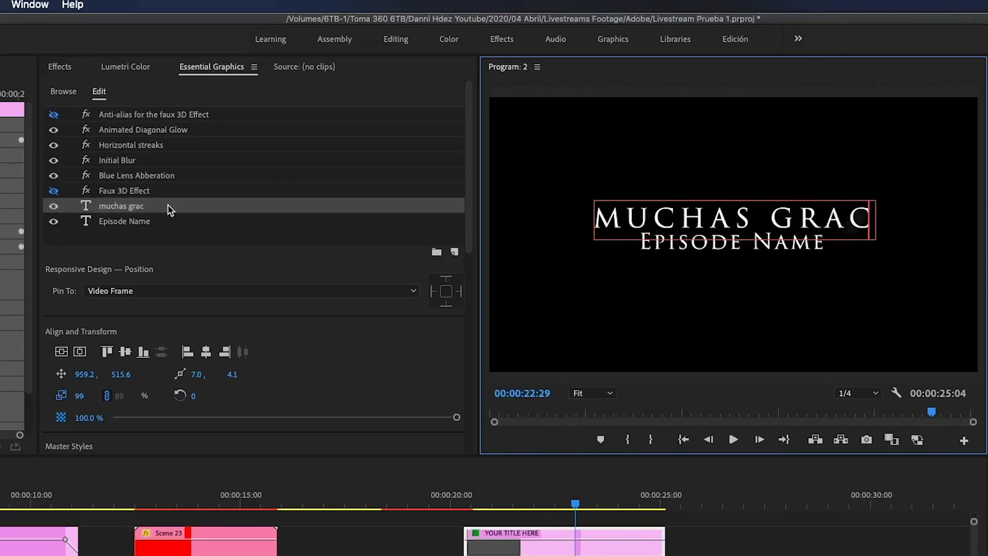
type("ias")
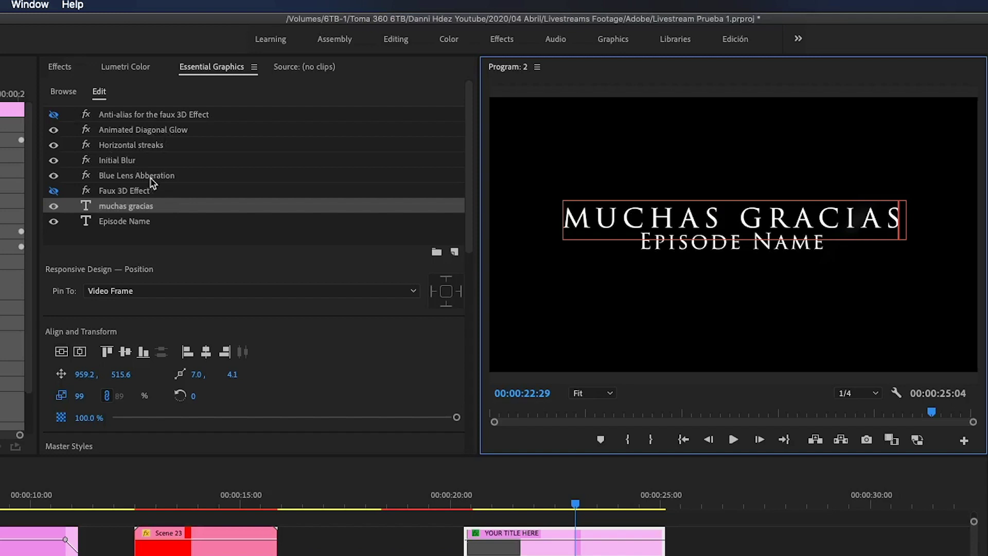
Step: Change the Episode Name line to EPISODIO 4 in the Program monitor
scroll(143, 216, "down", 1)
left_click(129, 206)
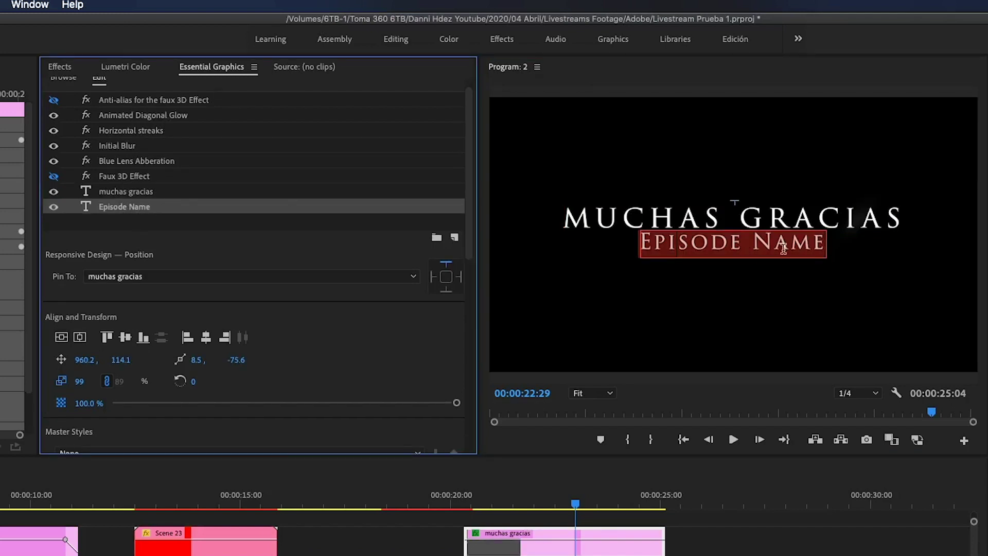
left_click(821, 243)
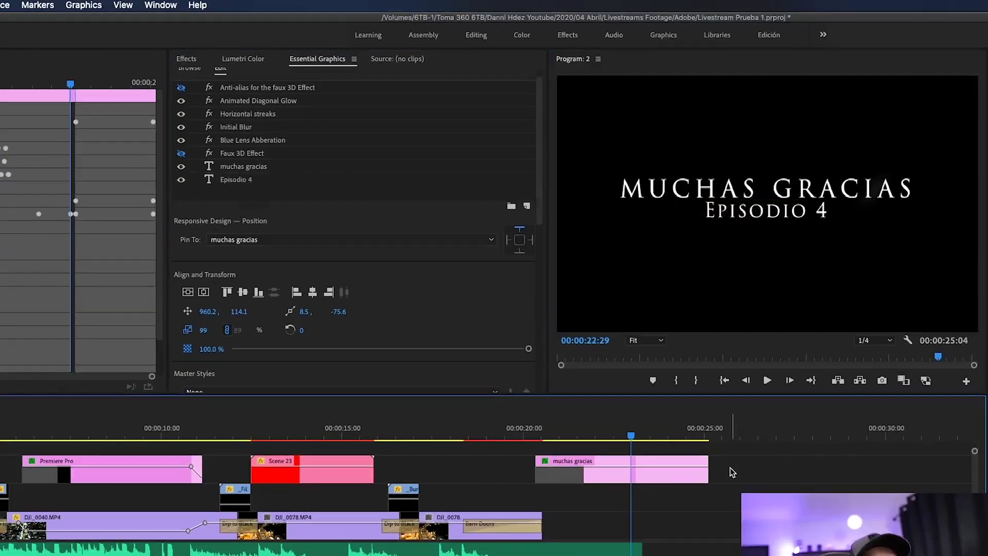
left_click(690, 371)
mouse_move(693, 365)
left_mouse_down()
mouse_move(739, 362)
mouse_move(613, 360)
left_mouse_up()
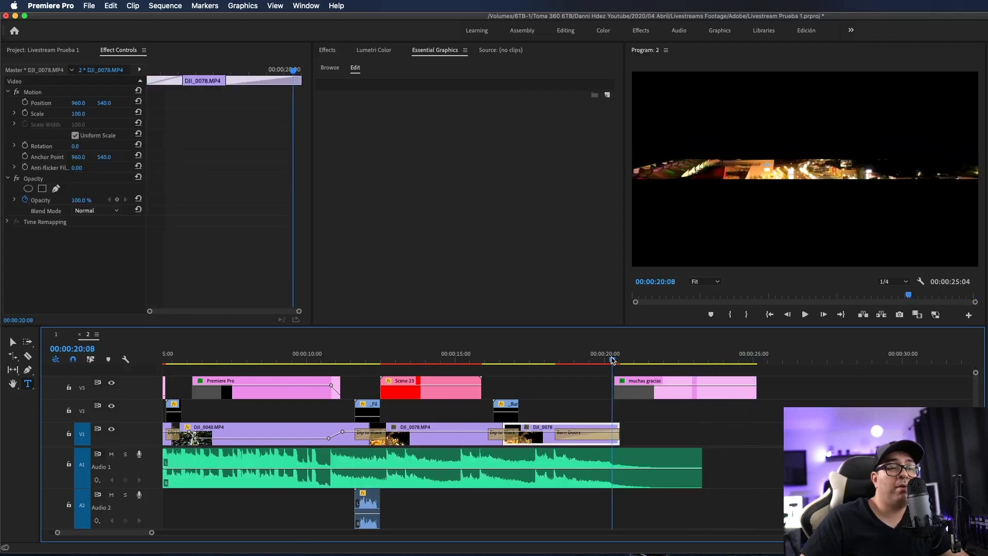
Step: Play the MUCHAS GRACIAS ending, then select the Scene 23 title clip at 13:20
key("space")
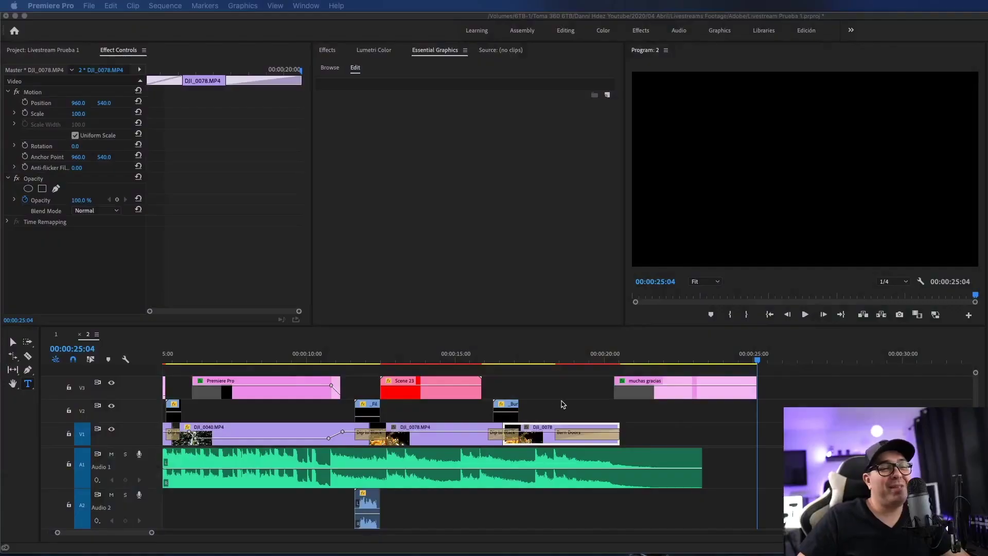
scroll(561, 396, "up", 5)
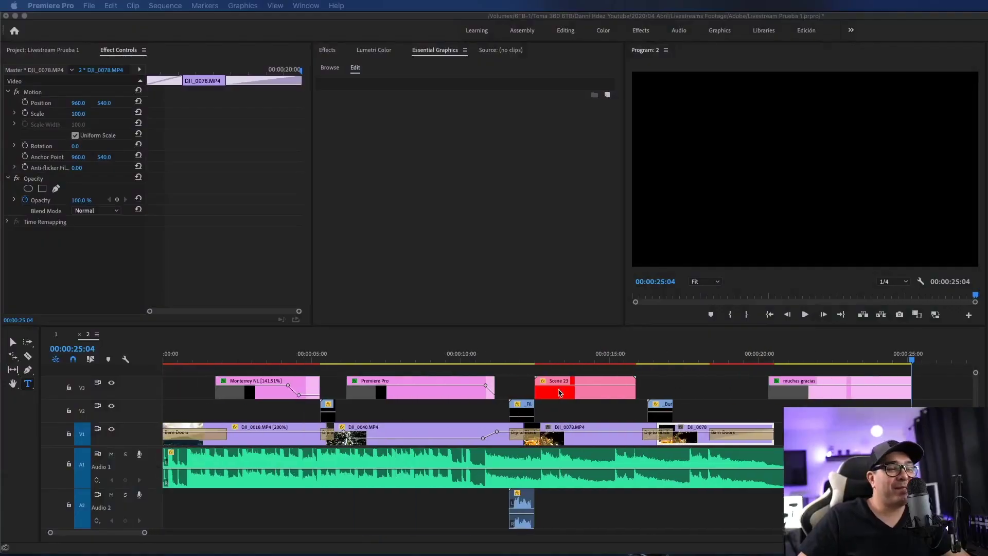
left_click_drag(576, 351, 572, 357)
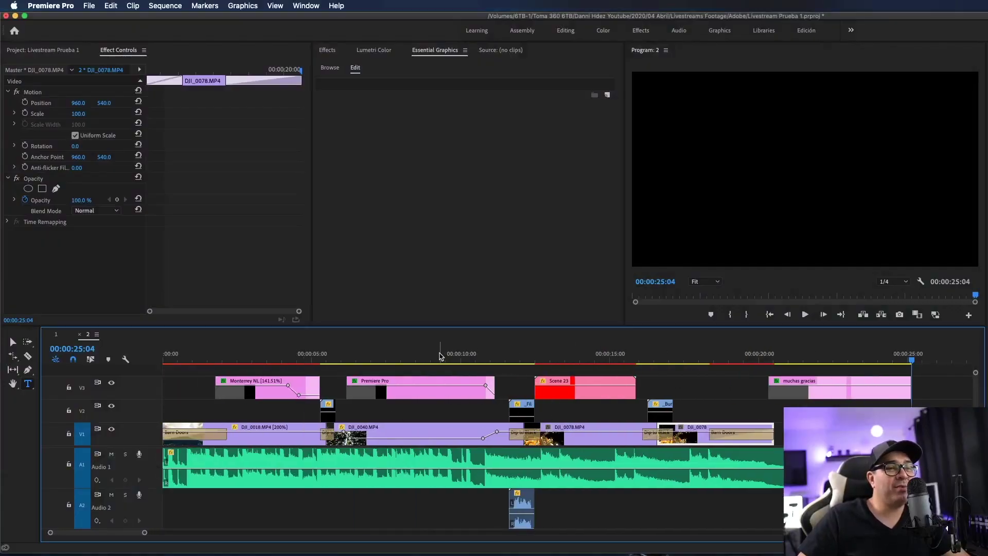
left_click(576, 394)
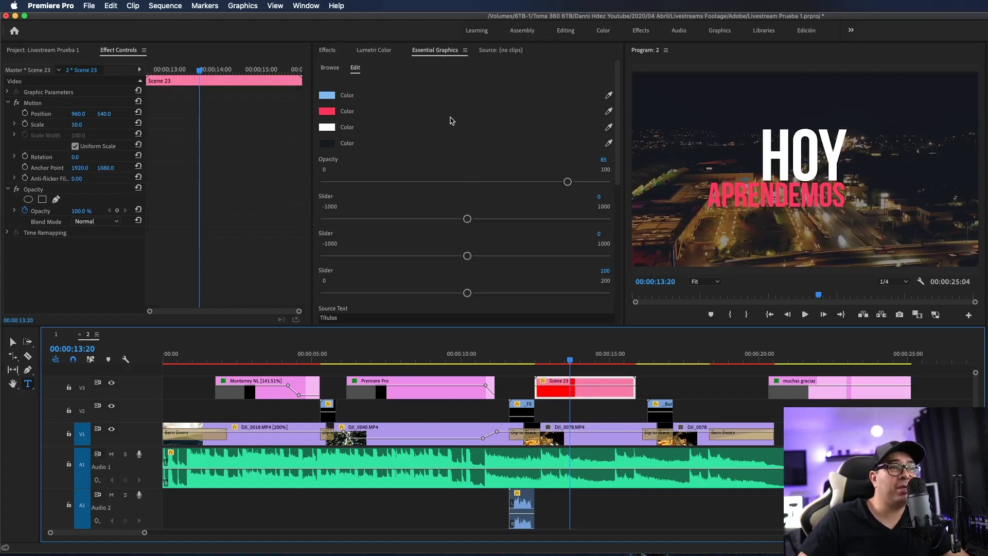
Step: Change the Aprendemos source text to Aprenderemos and preview from 12:02
scroll(450, 122, "down", 5)
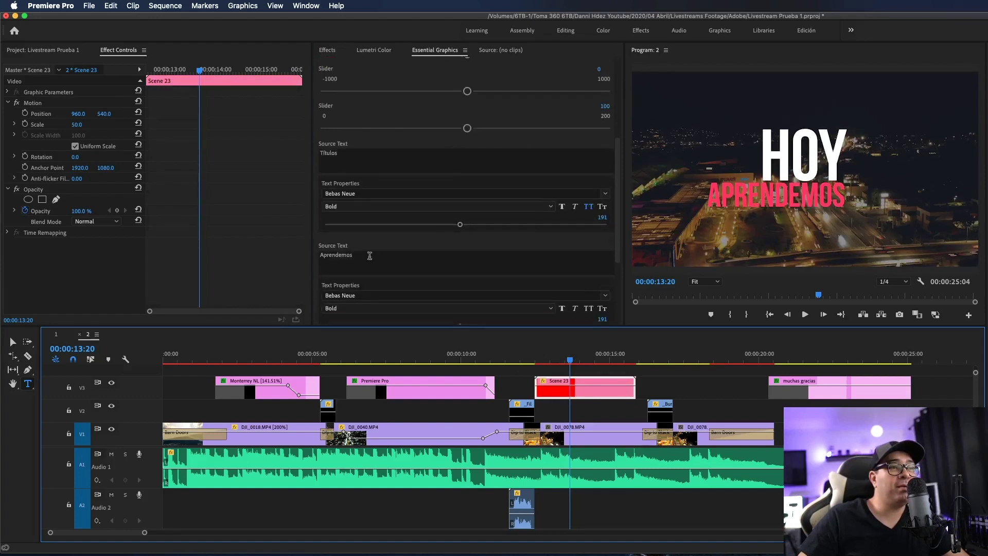
left_click(367, 257)
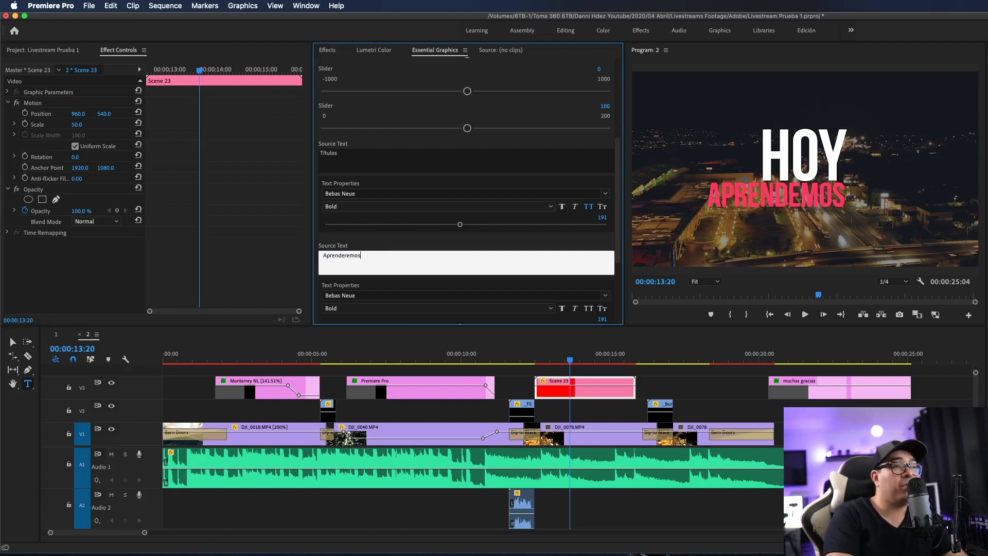
type("re")
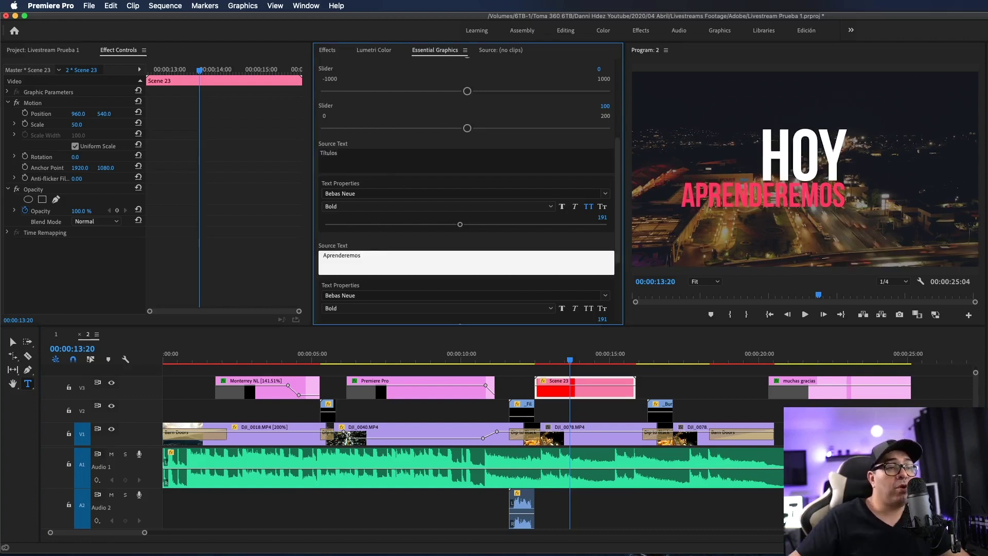
double_click(376, 156)
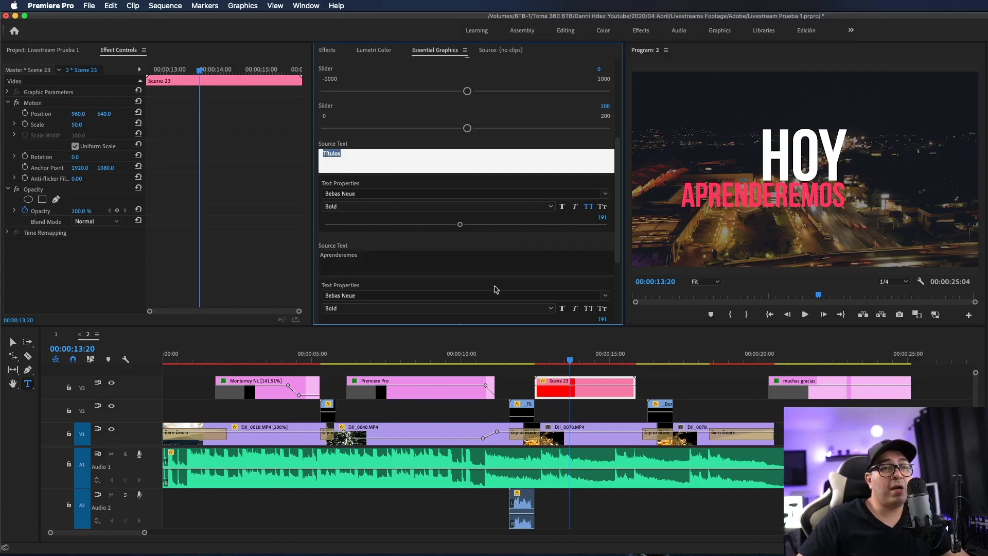
left_click(524, 356)
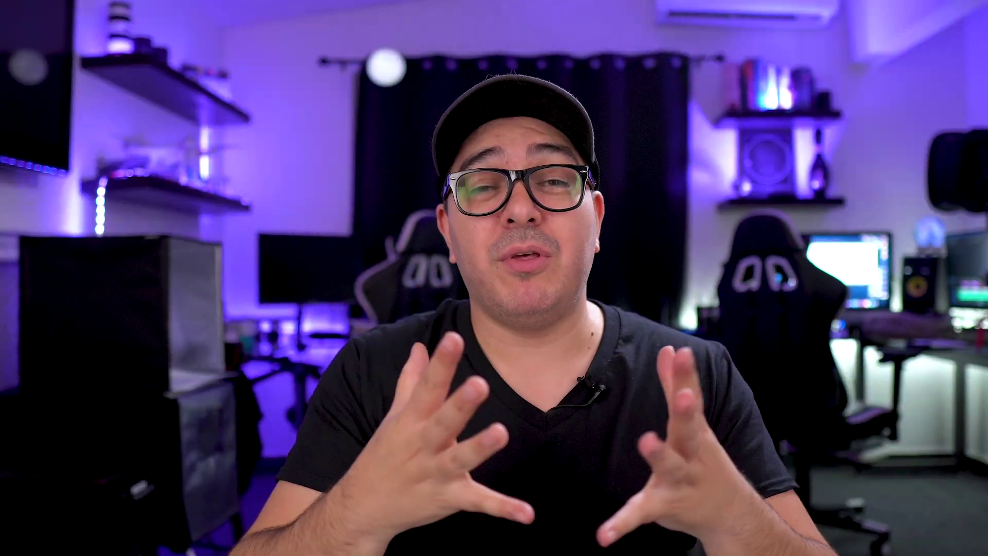
mouse_move(948, 526)
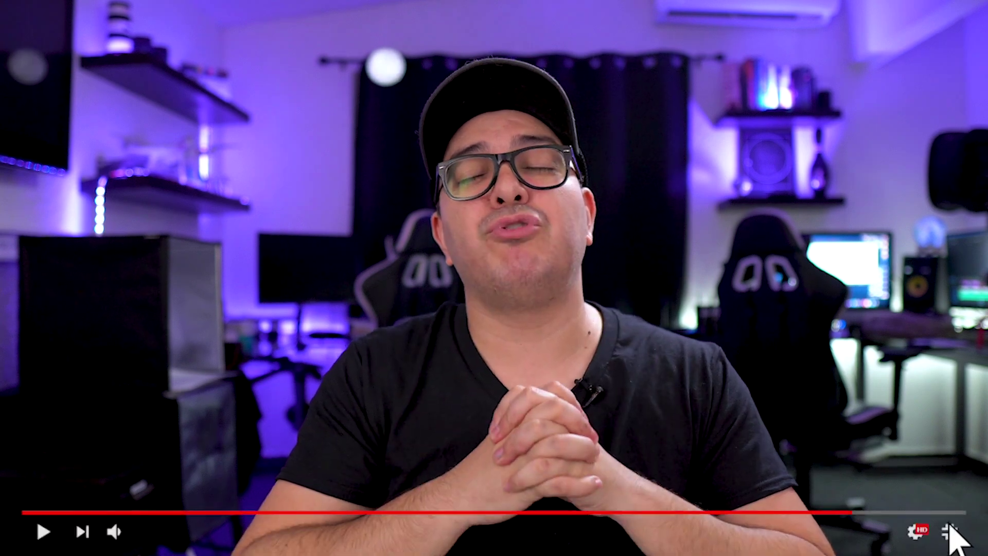